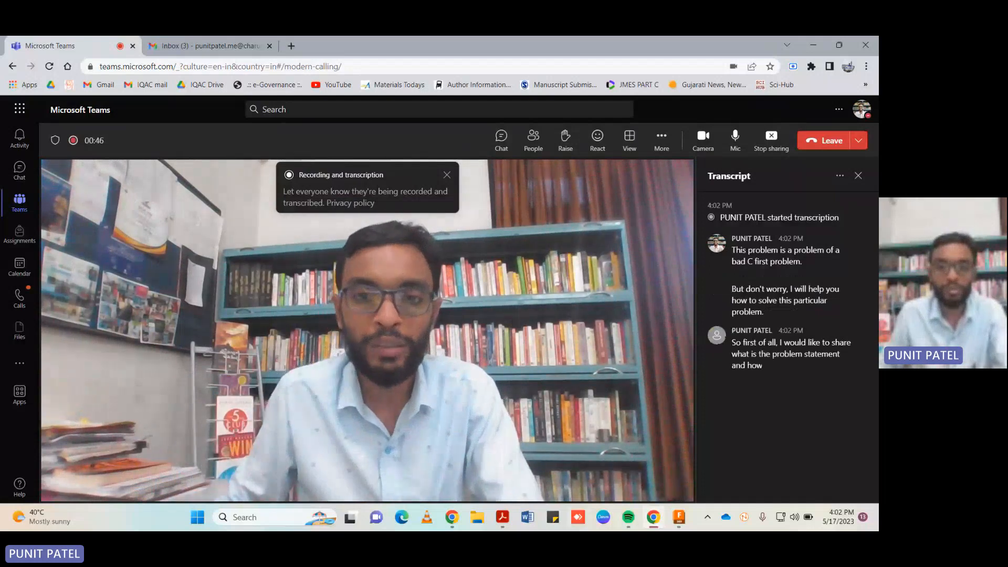
Examine Figure 14 in the ME145 EOE Lab Manual PDF and switch to the empty design in Autodesk Fusion 360.
mouse_move(503, 517)
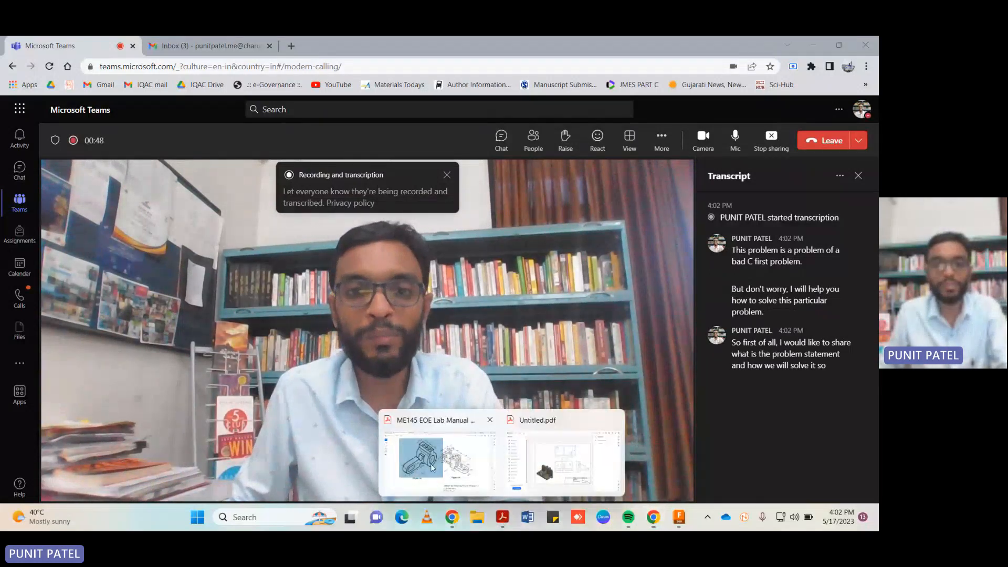
left_click(463, 486)
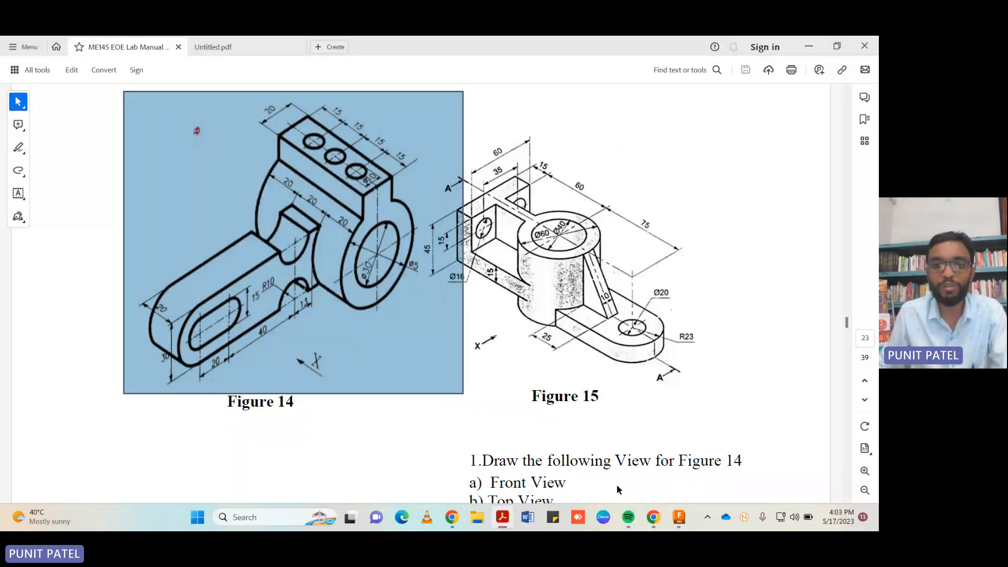
left_click(680, 519)
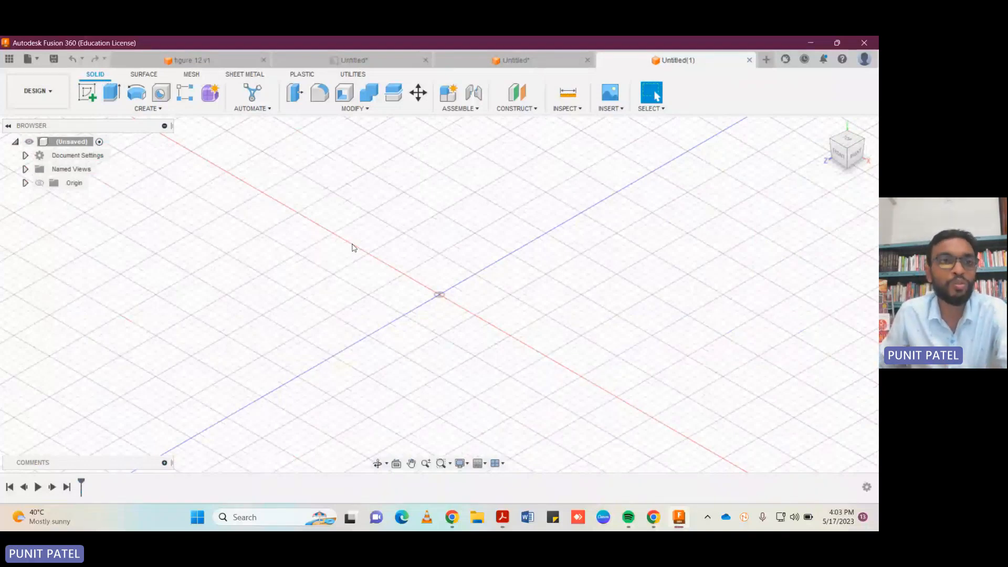
Start a sketch on the right plane and draw a 30 mm diameter circle centred on the origin.
left_click(87, 94)
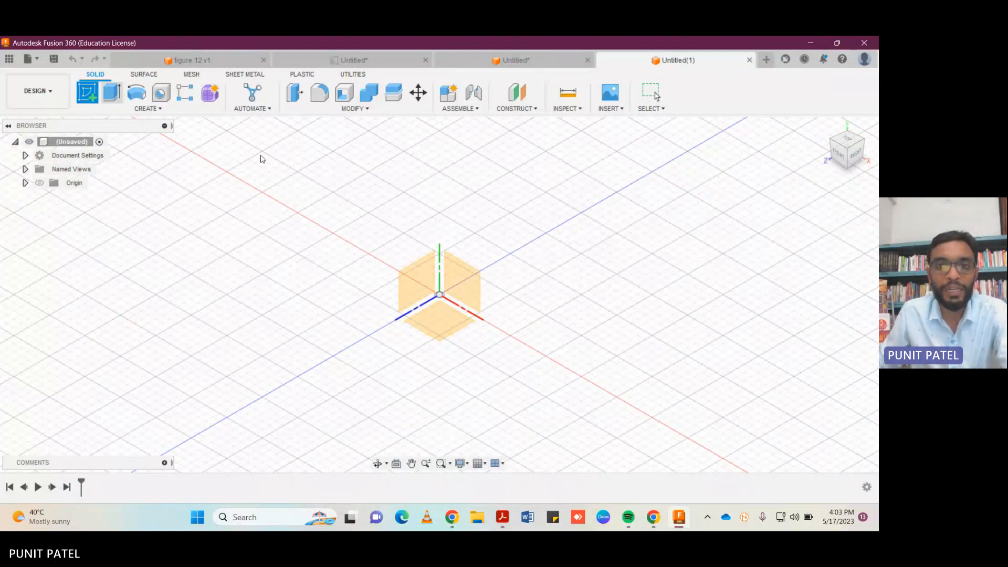
left_click(418, 287)
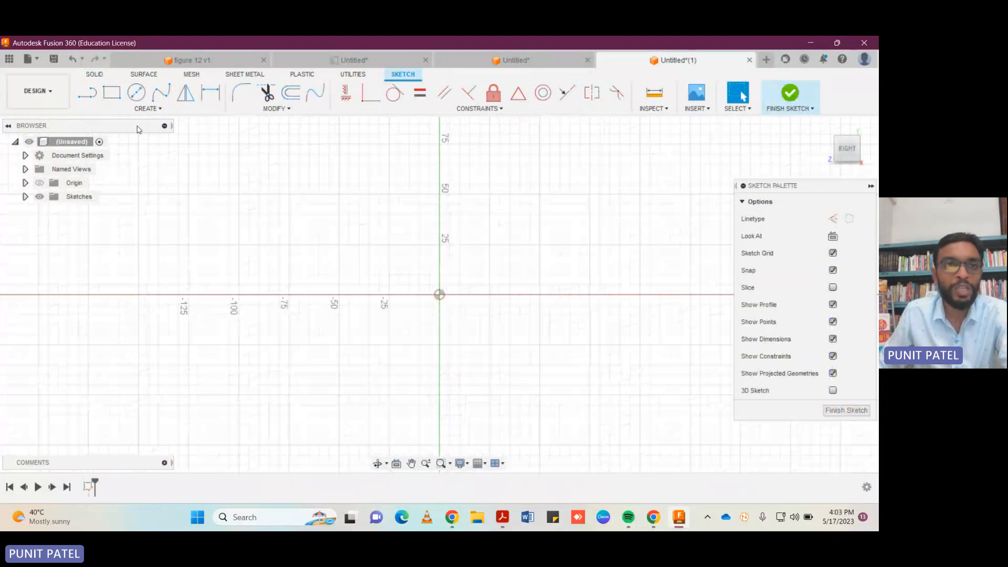
left_click(136, 92)
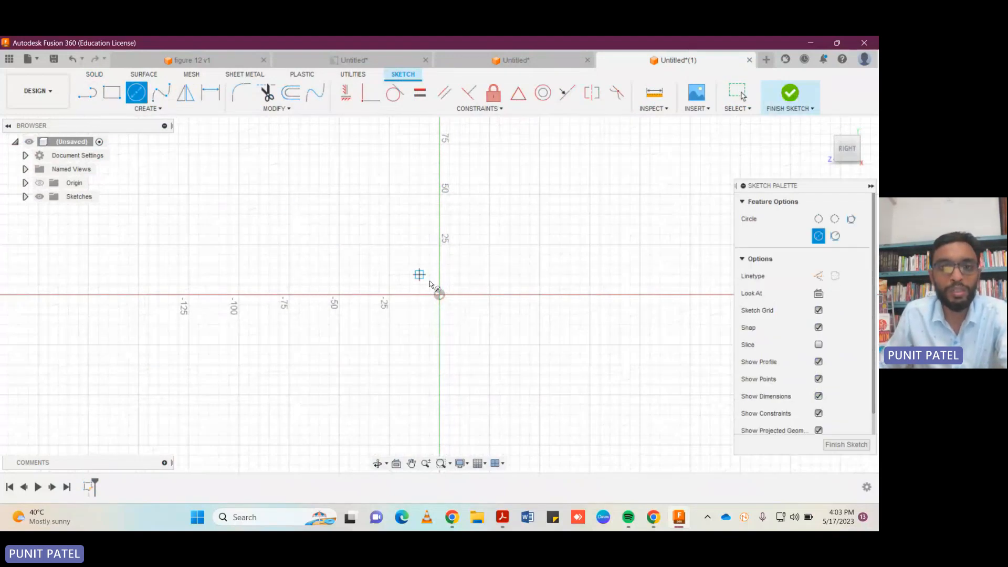
left_click(436, 293)
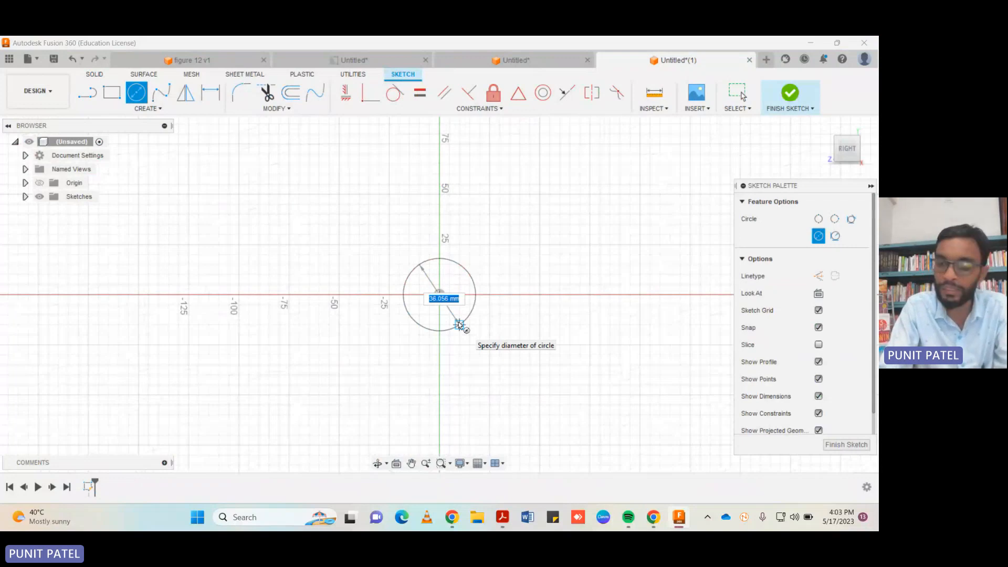
type("30")
key("Return")
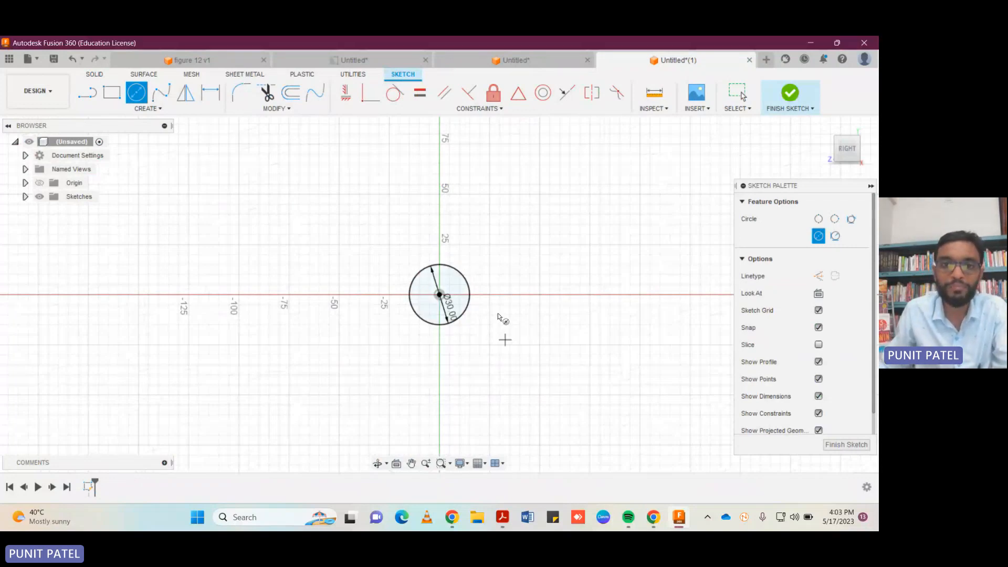
Draw a concentric 50 mm diameter circle around the first circle.
left_click(439, 295)
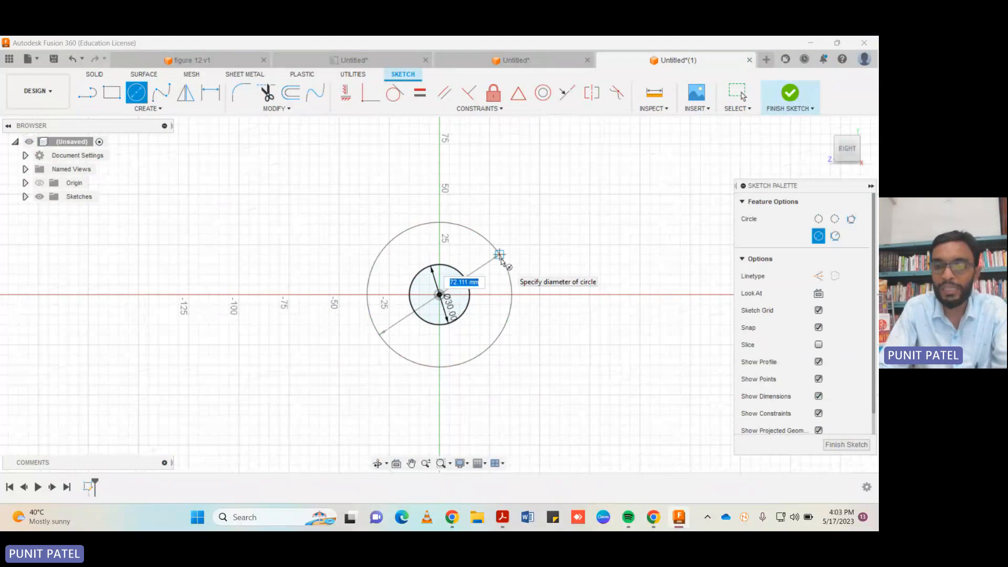
type("50")
key("Return")
key("Escape")
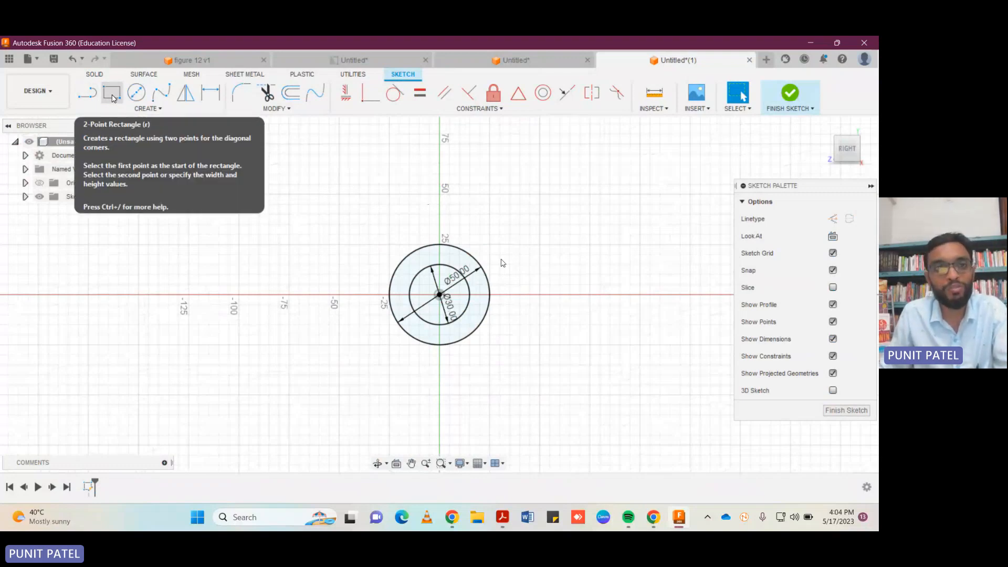
Draw a 5 mm vertical line down from the top of the outer circle and a 10 mm horizontal line rightward from its end.
left_click(87, 95)
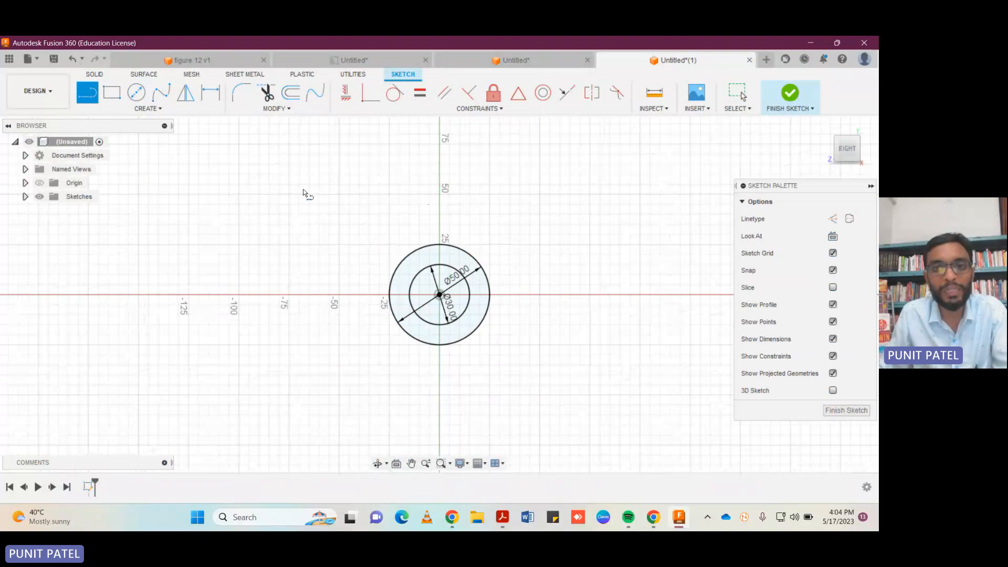
left_click(439, 245)
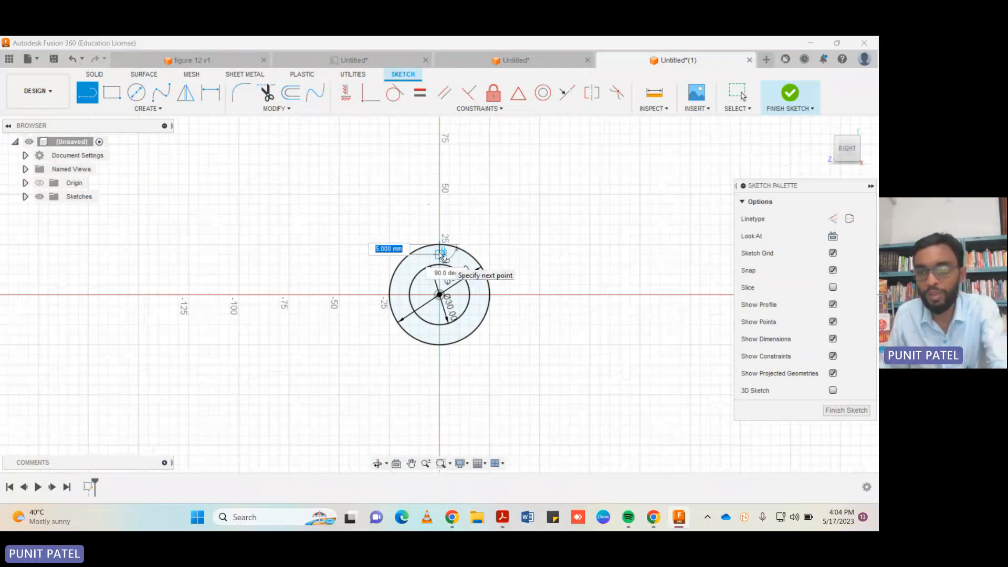
type("5")
key("Return")
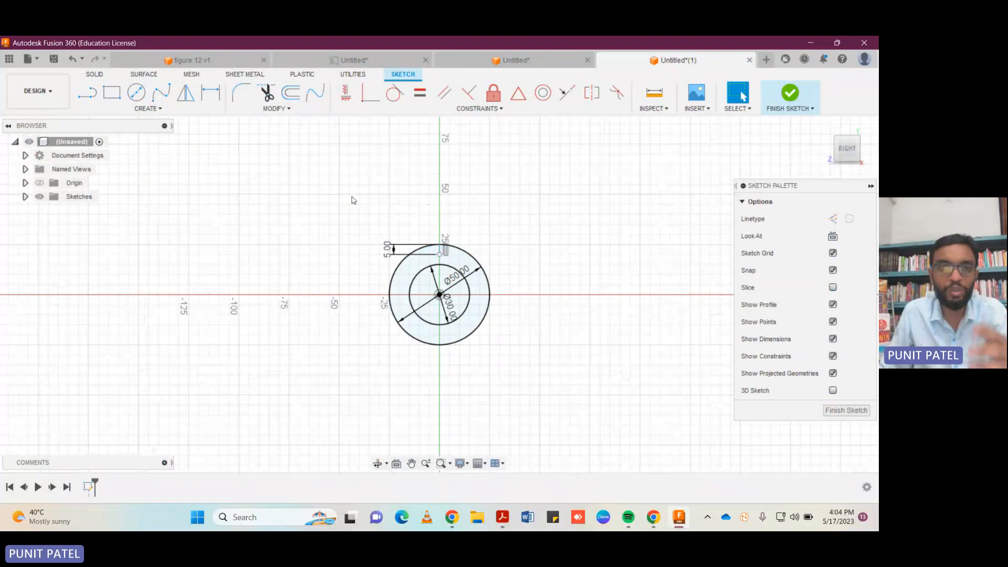
left_click(87, 94)
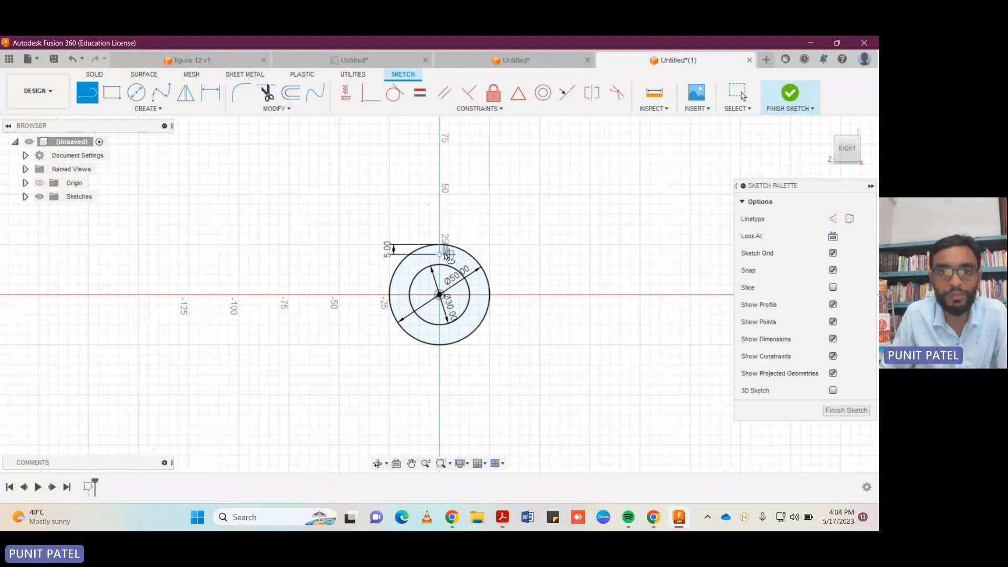
left_click(440, 254)
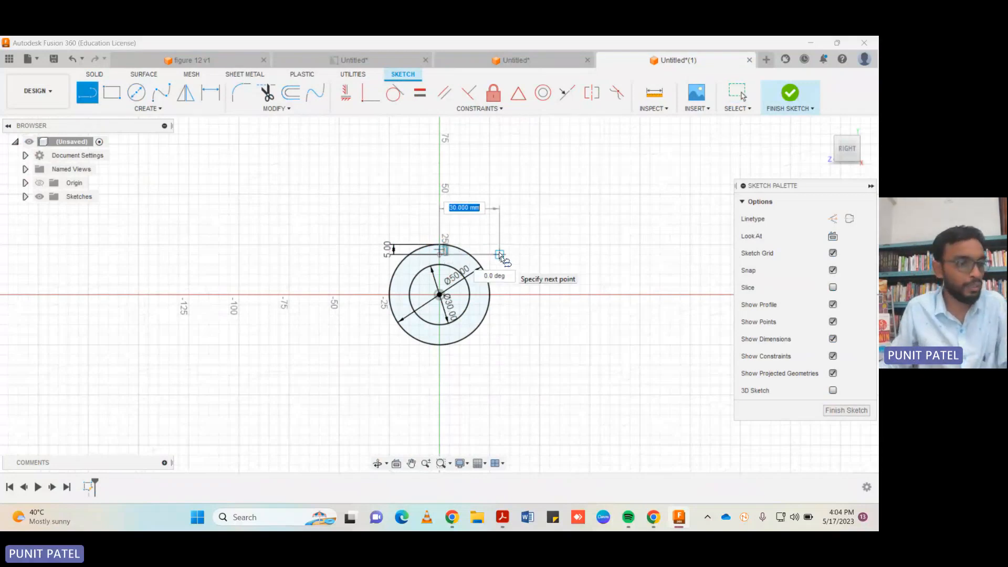
type("10")
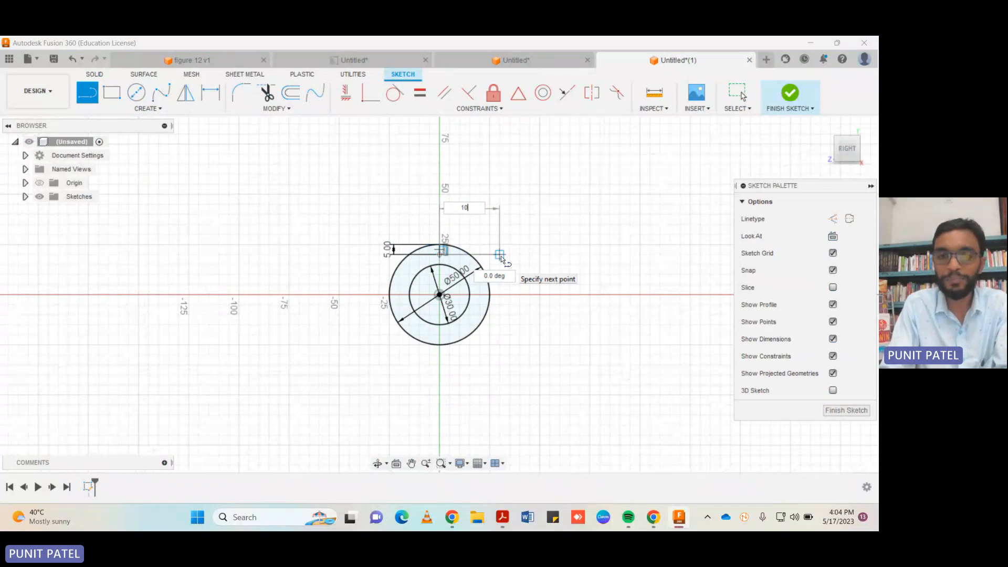
key("Return")
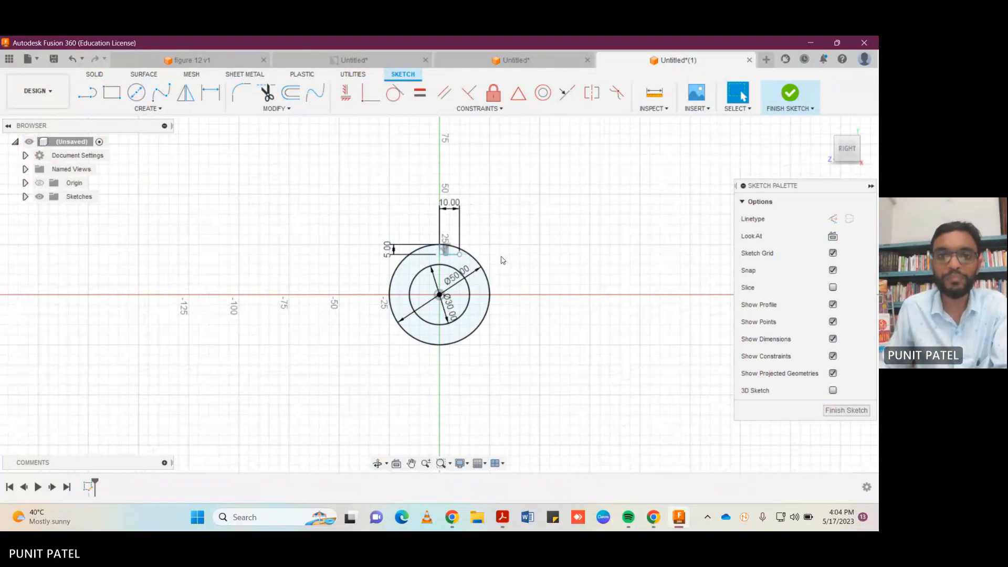
Draw a 15 mm vertical line up from the end of the 10 mm line and a 20 mm horizontal line leftward from its top.
left_click(87, 94)
left_click(460, 253)
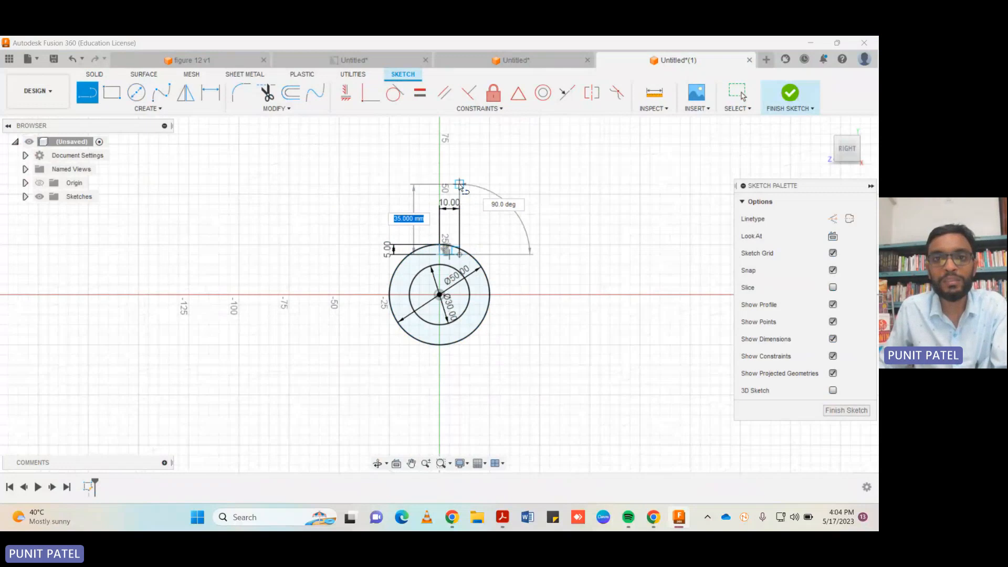
type("15")
key("Return")
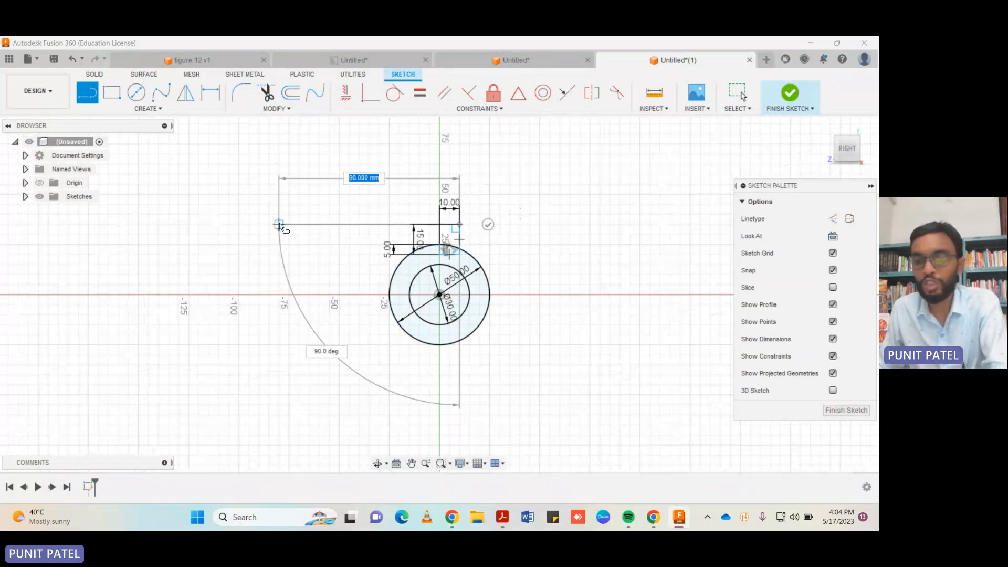
type("20")
key("Return")
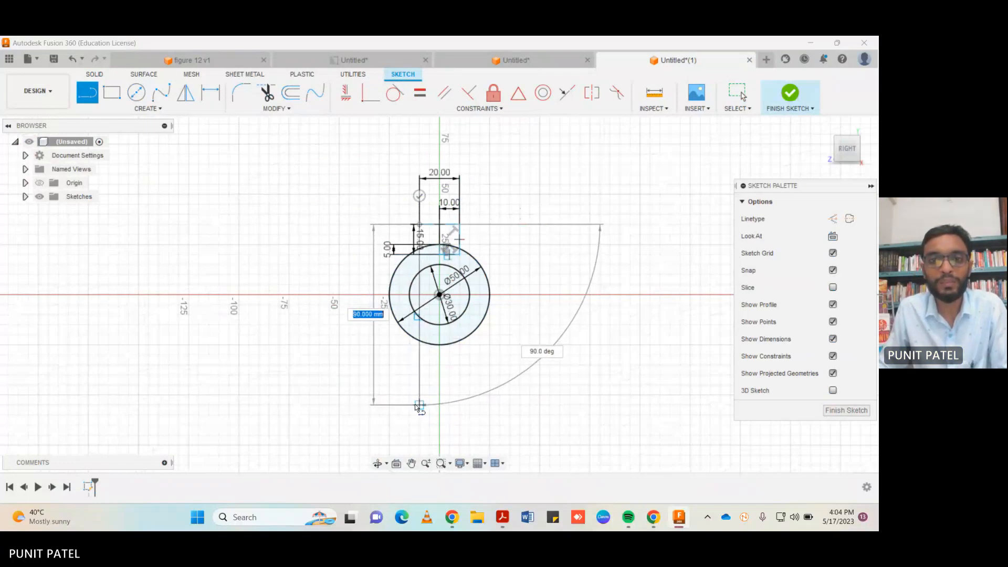
left_click(419, 406)
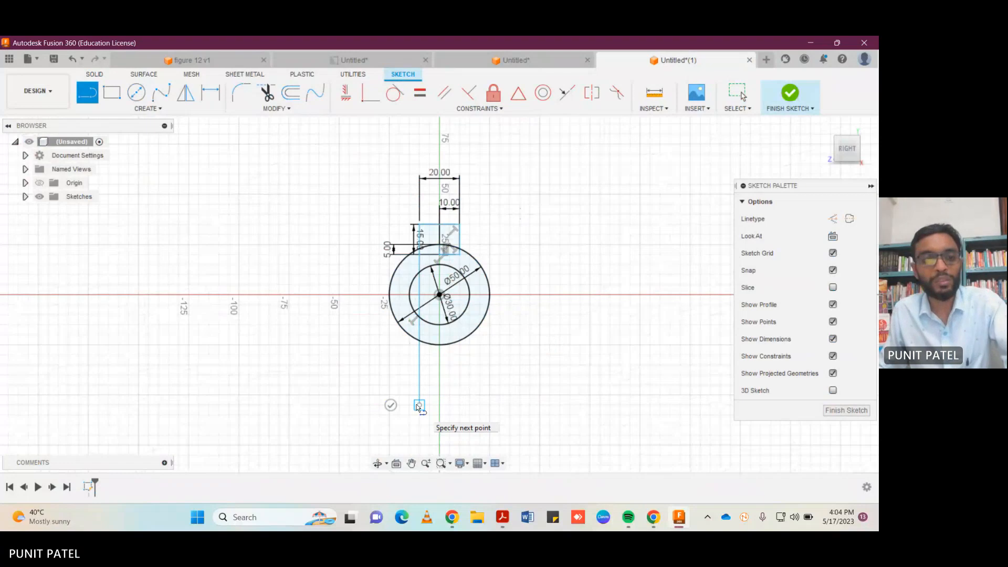
key("Escape")
left_click(419, 370)
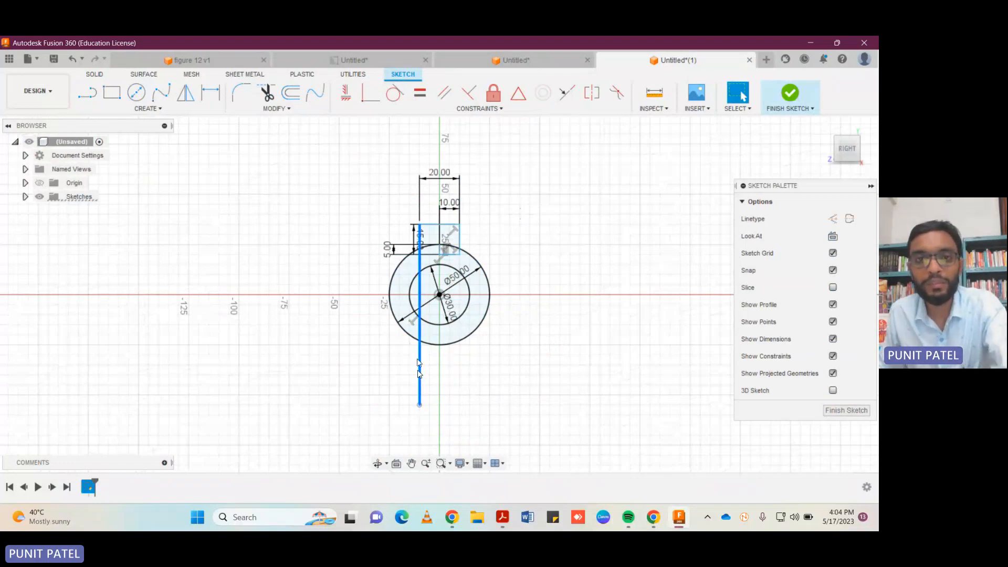
key("Delete")
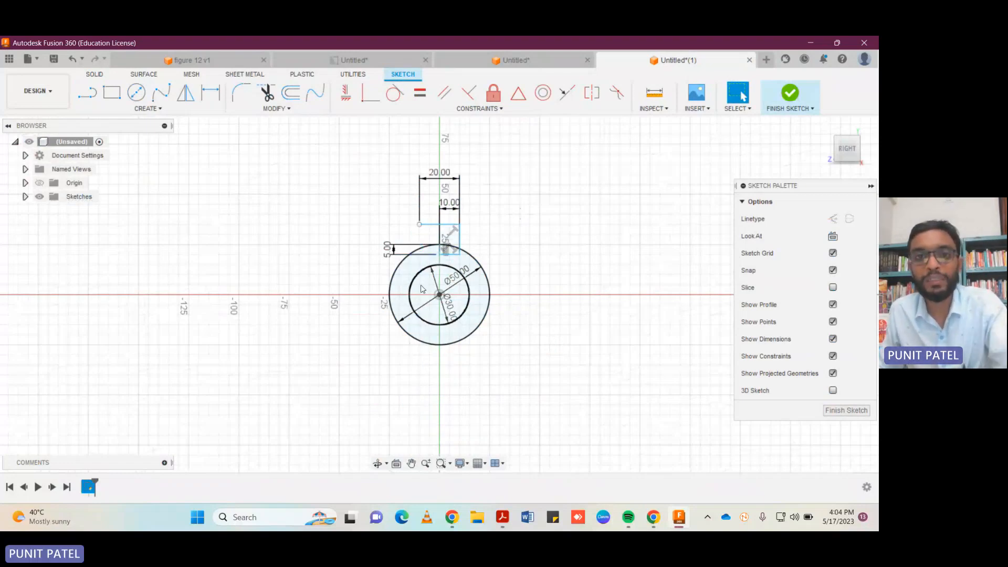
Delete the 5 mm, 20 mm and 10 mm dimensions around the partly drawn rectangle.
left_click(419, 245)
key("Delete")
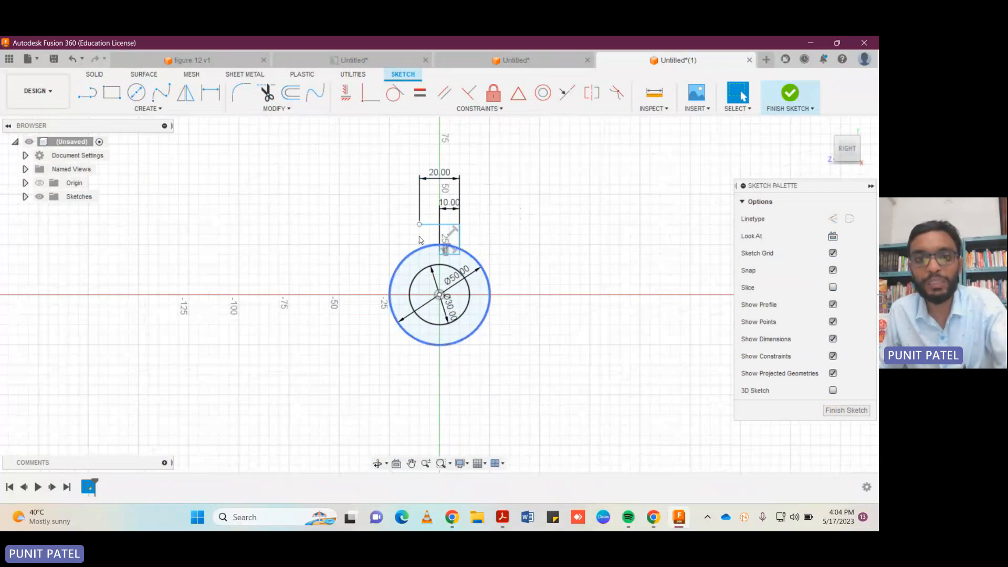
left_click(420, 190)
key("Delete")
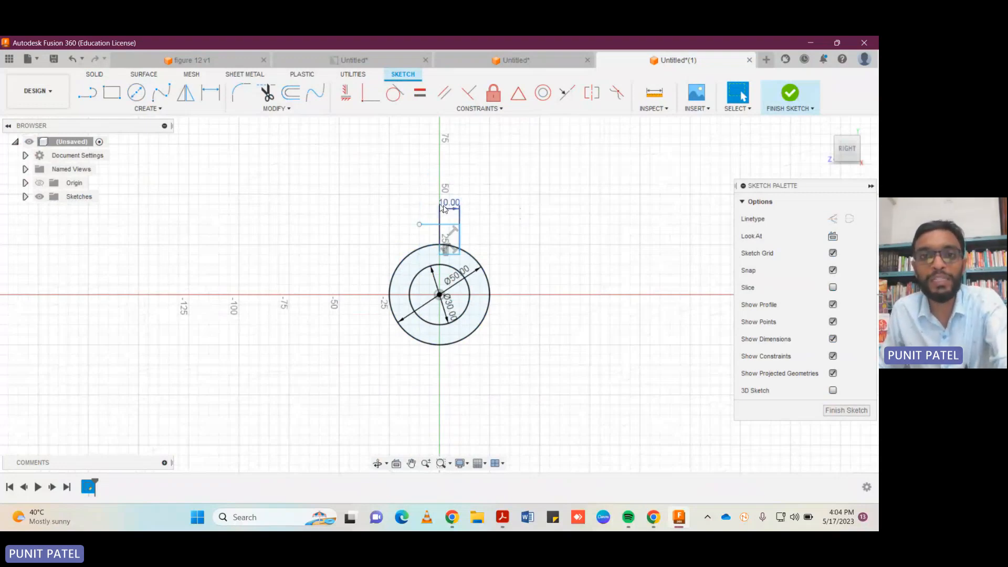
left_click(443, 209)
key("Delete")
Complete the rectangle with a 15 mm vertical line down its left side and a line across to the lower right corner.
key("l")
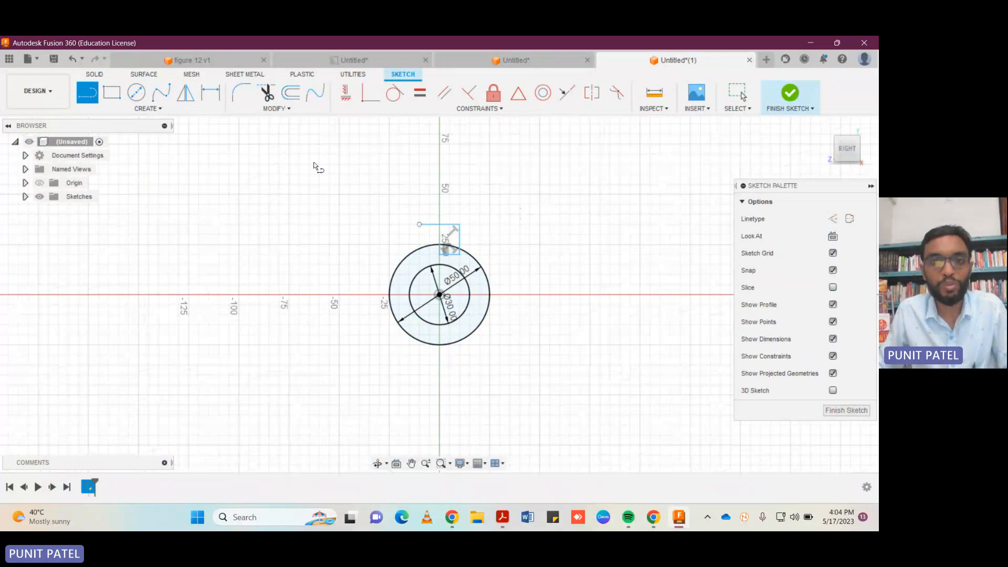
left_click(419, 225)
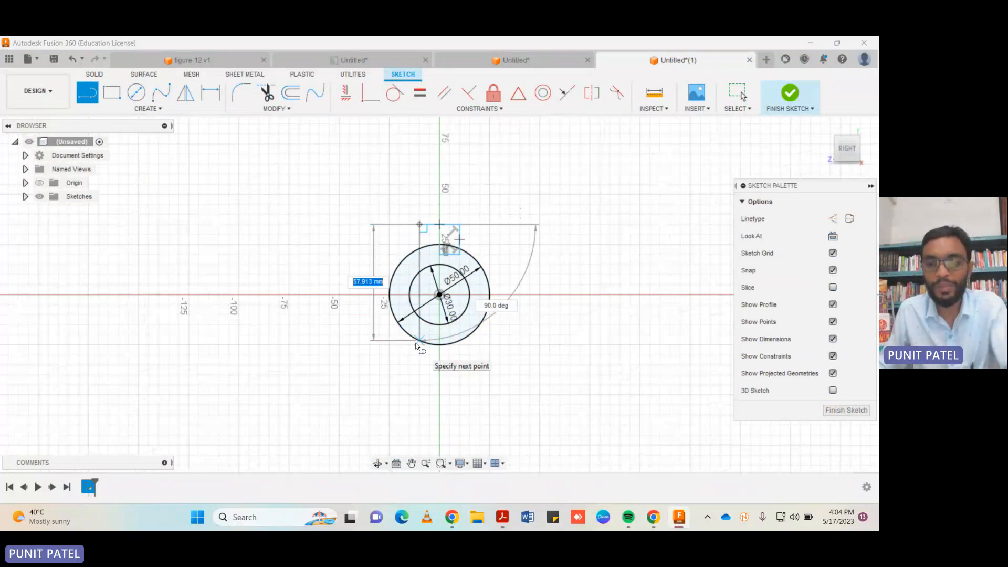
type("15")
key("Return")
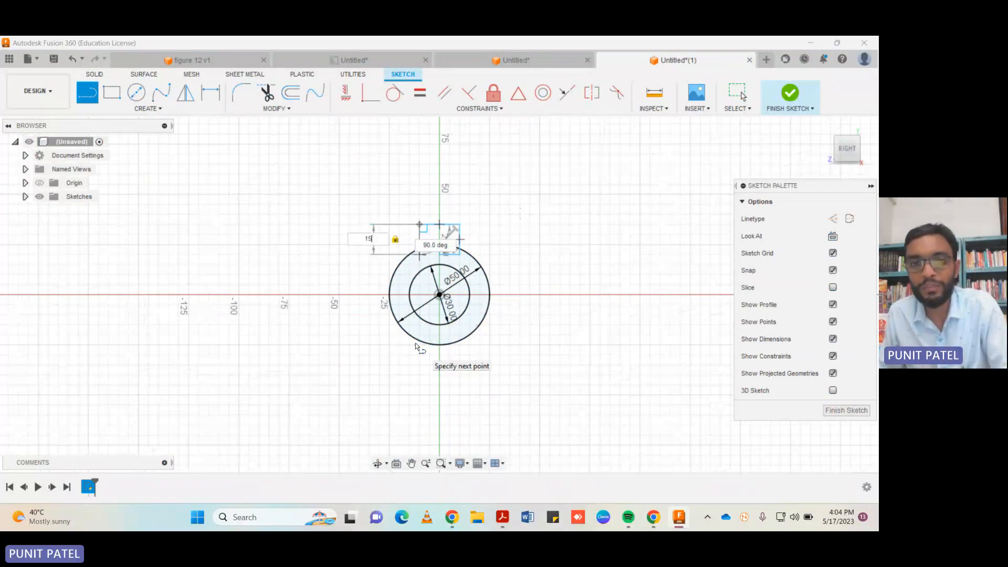
left_click(460, 256)
key("Escape")
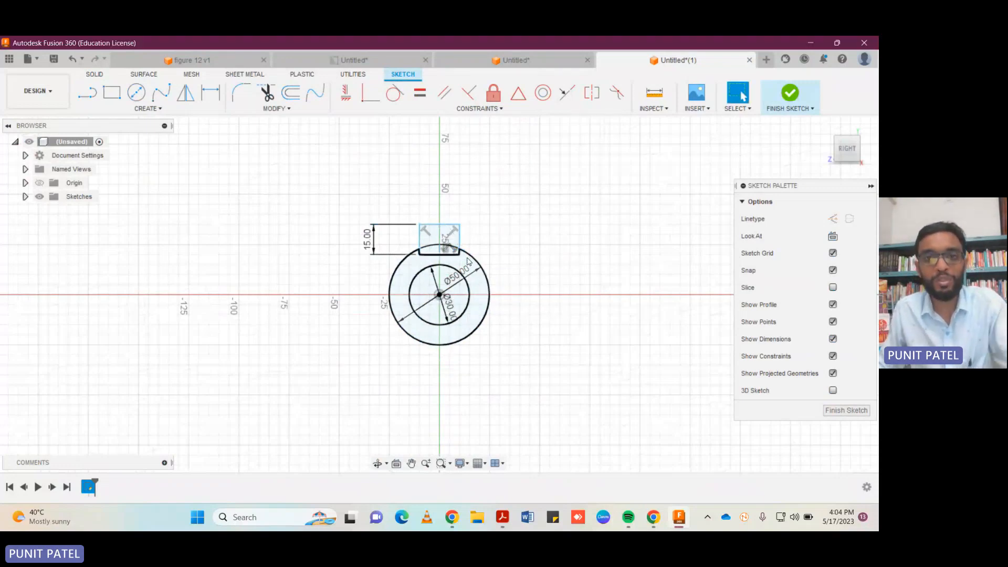
Finish the sketch and delete the 5 mm vertical helper line inside the rectangle.
left_click(866, 414)
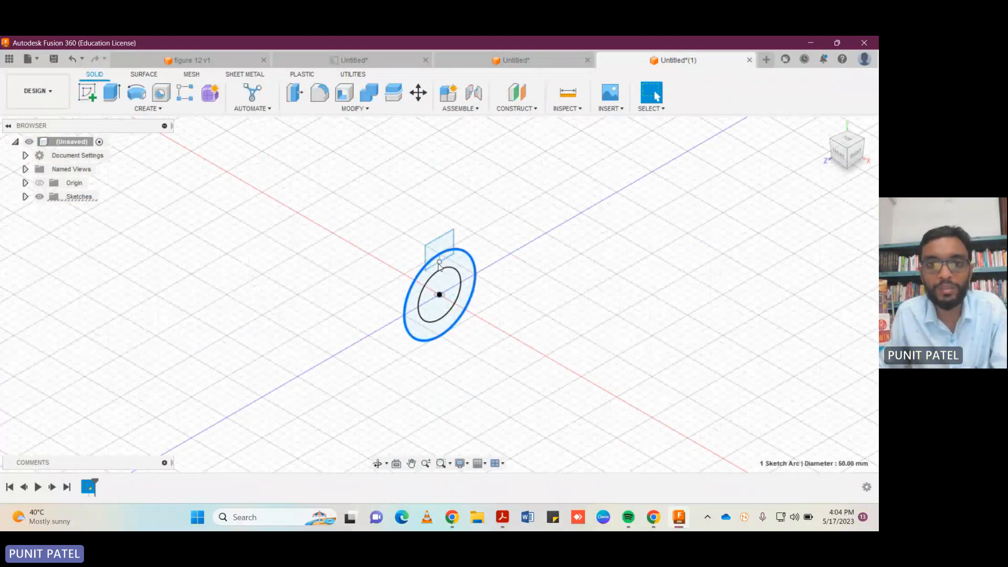
scroll(439, 266, "up", 5)
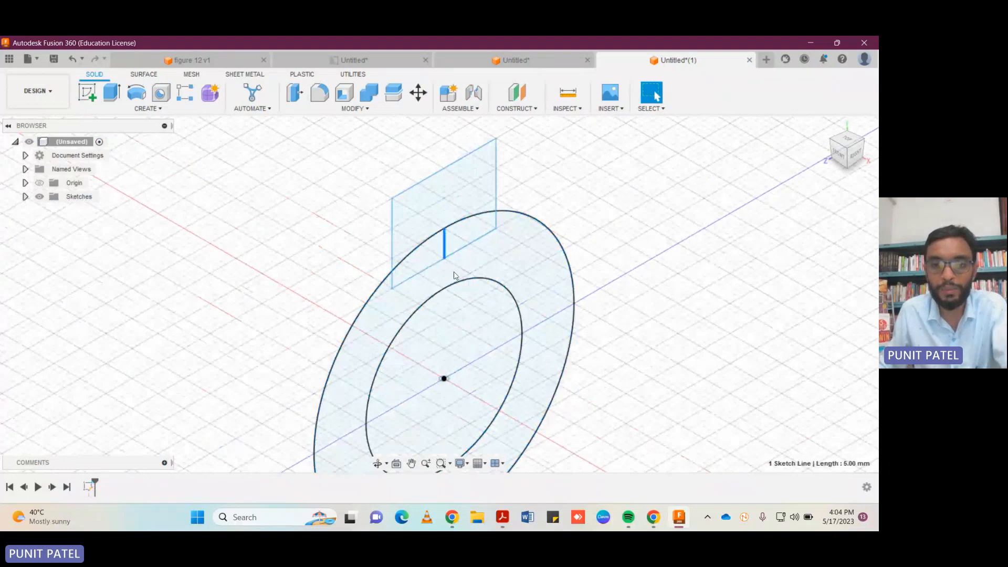
key("Delete")
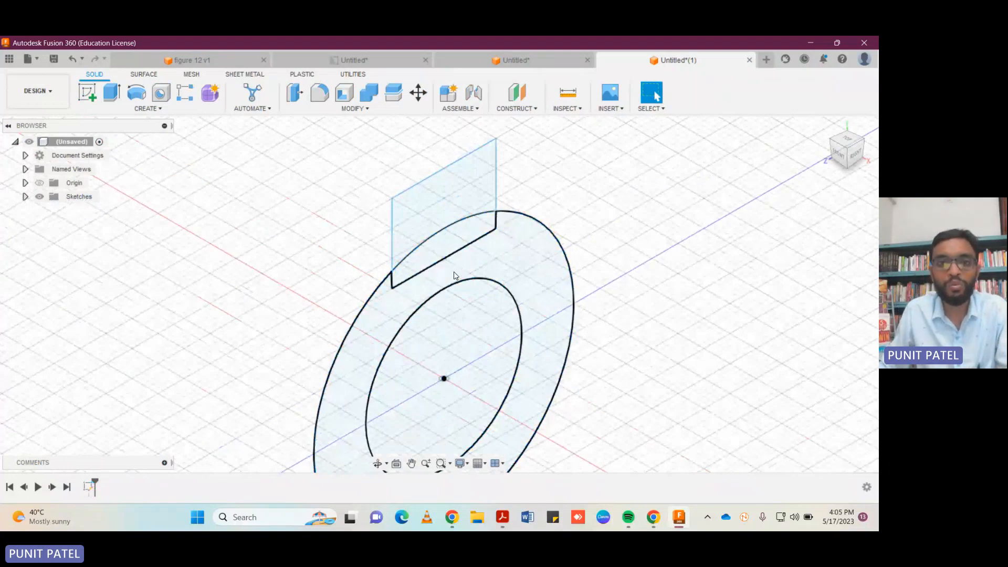
scroll(454, 275, "down", 4)
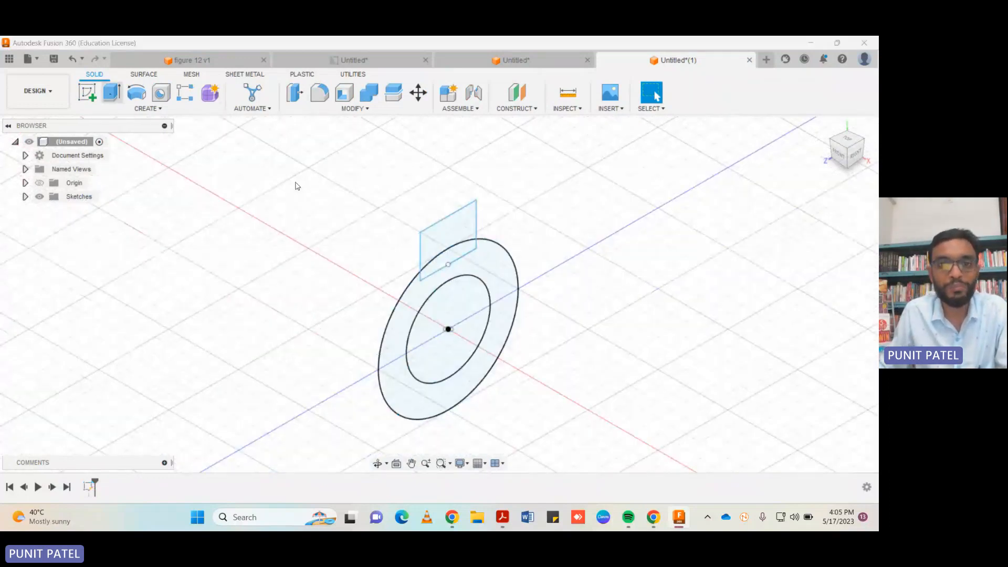
Extrude the ring and the full top rectangle together 60 mm as a new body.
left_click(112, 92)
left_click(405, 313)
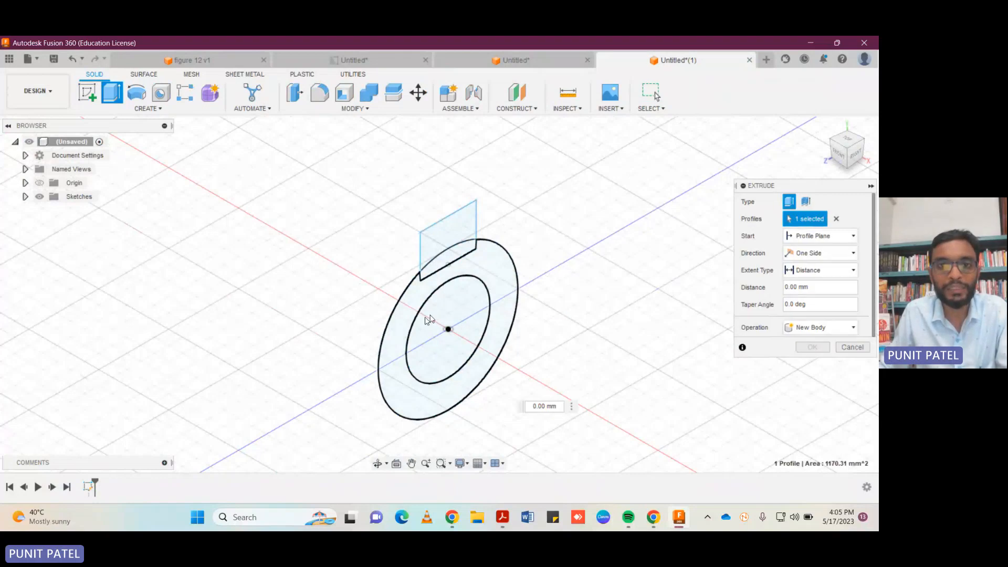
left_click(439, 247)
left_click(446, 265)
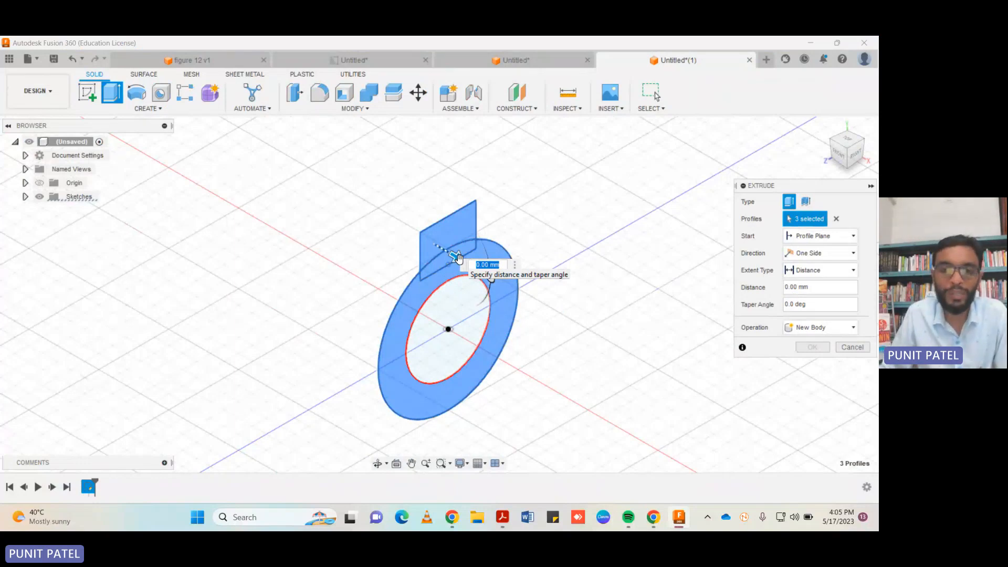
type("40")
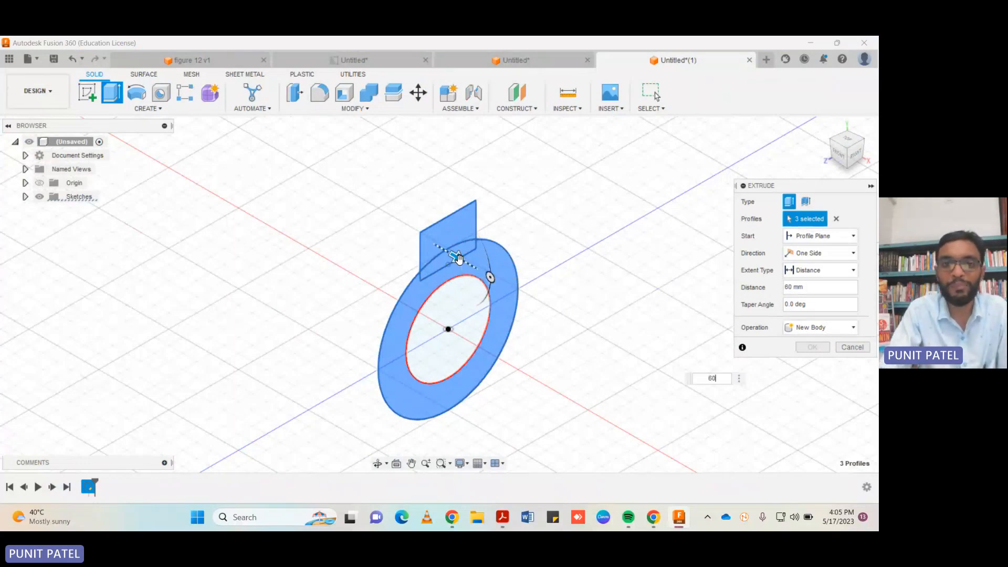
key("Return")
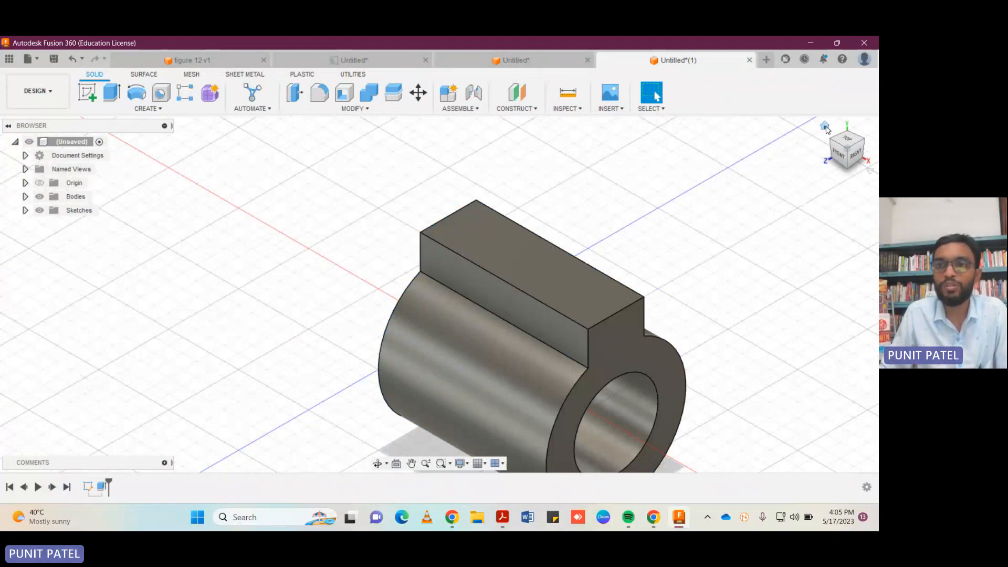
left_click(825, 126)
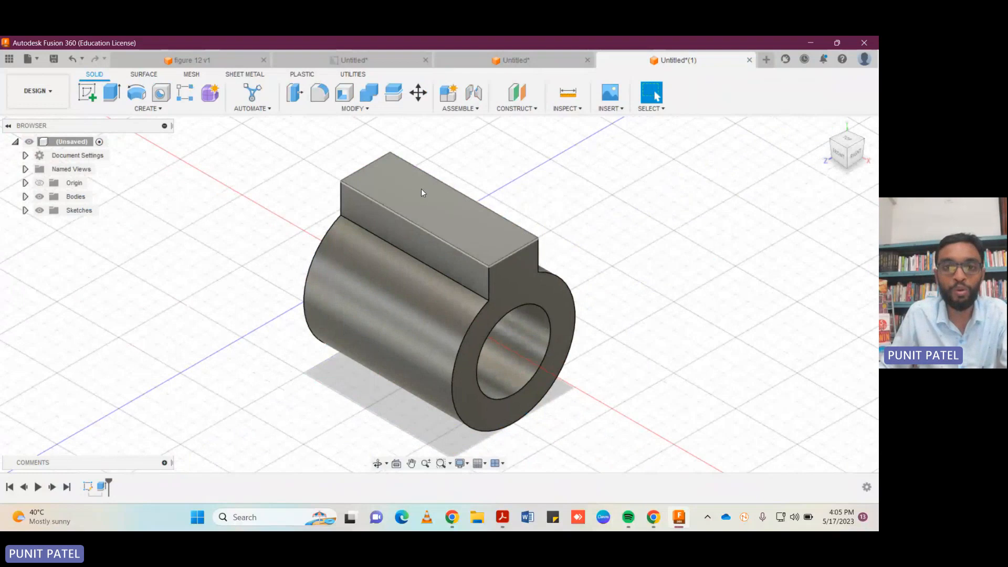
Sketch on the block's top face three consecutive 15 mm lines along its centreline, starting from the midpoint of the short front edge.
left_click(99, 98)
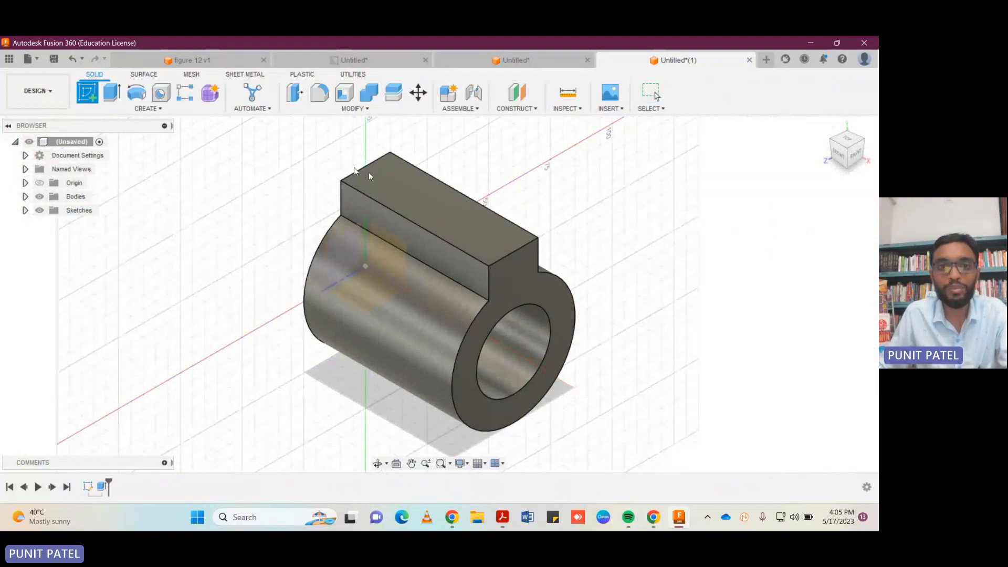
left_click(440, 216)
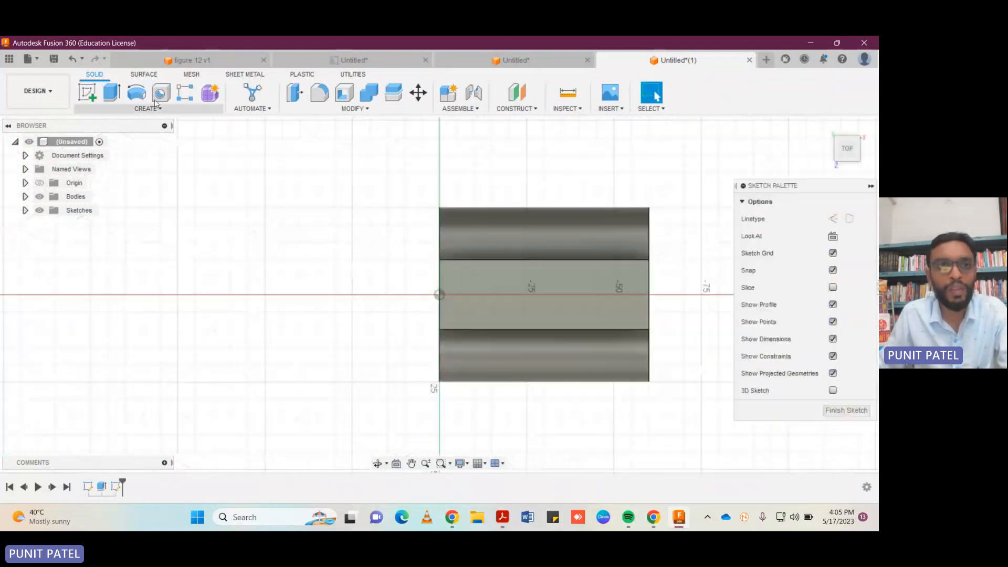
left_click(649, 295)
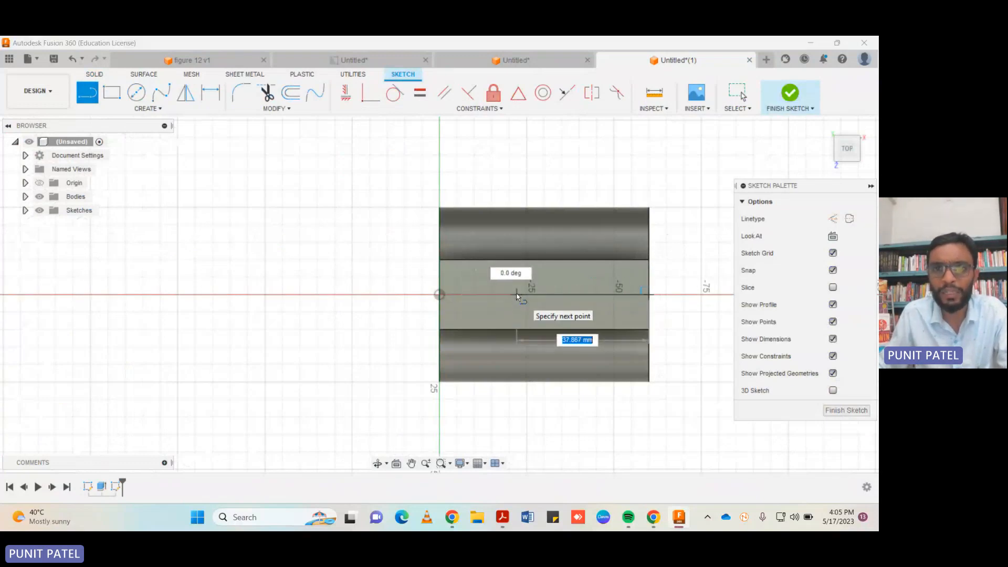
type("15")
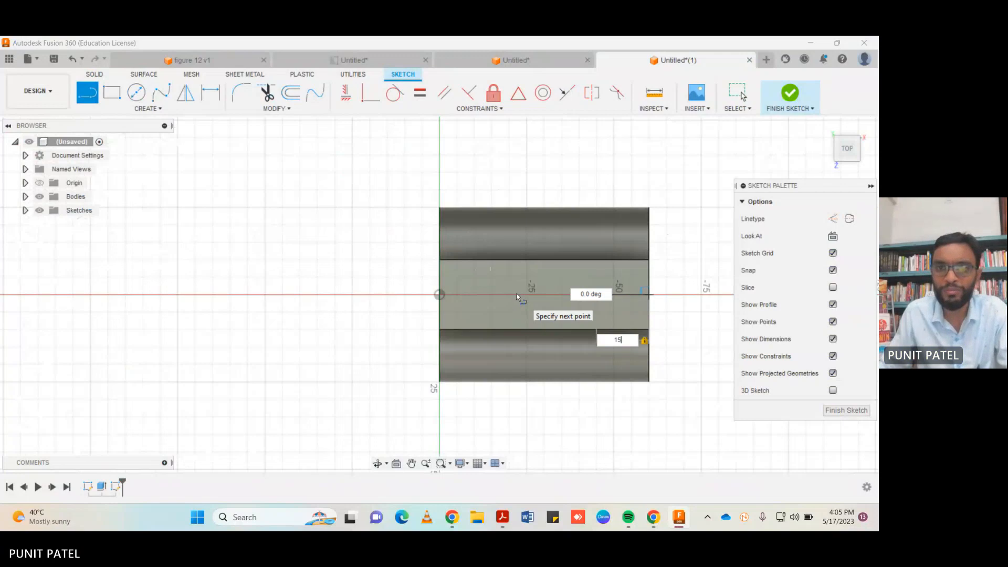
key("Return")
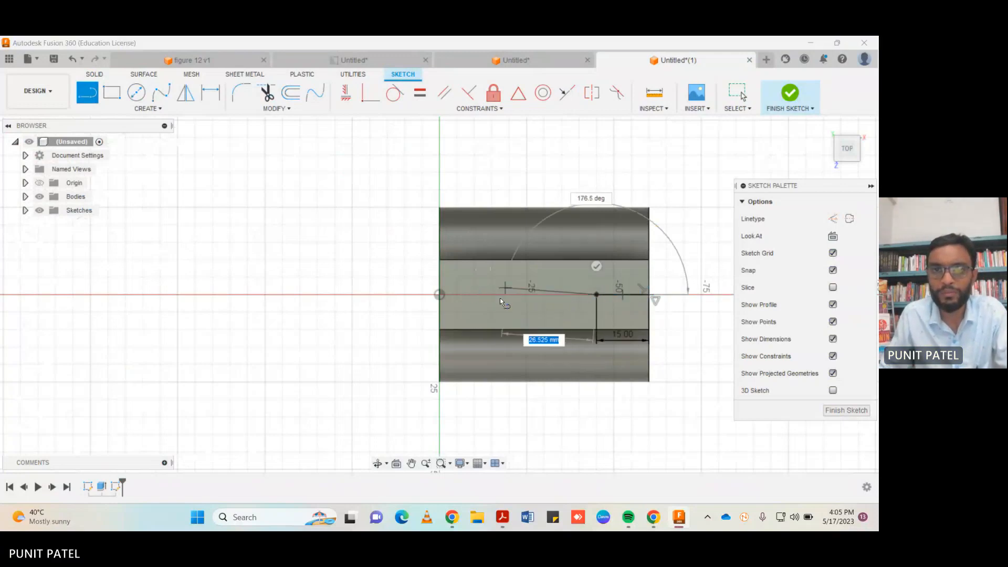
type("15")
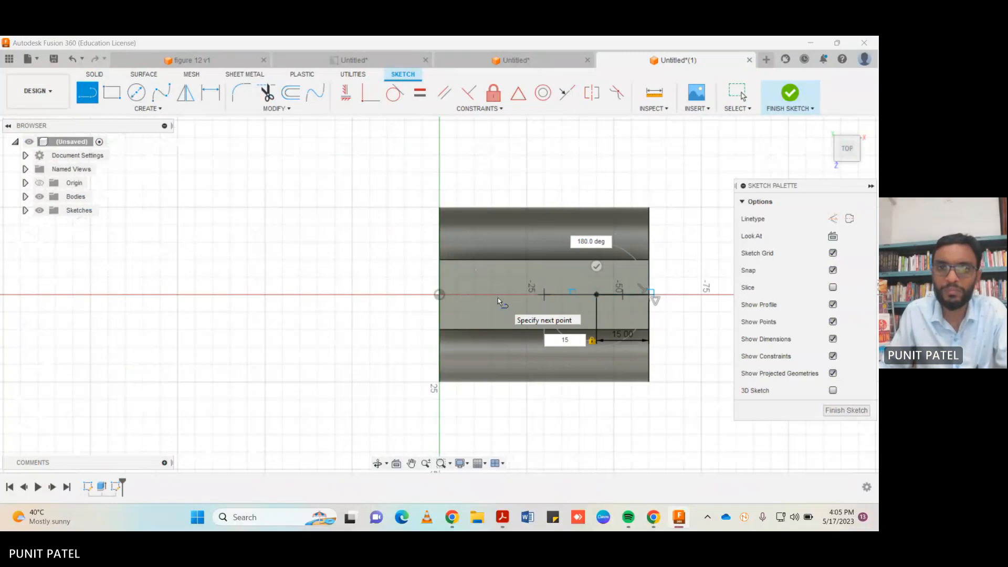
key("Return")
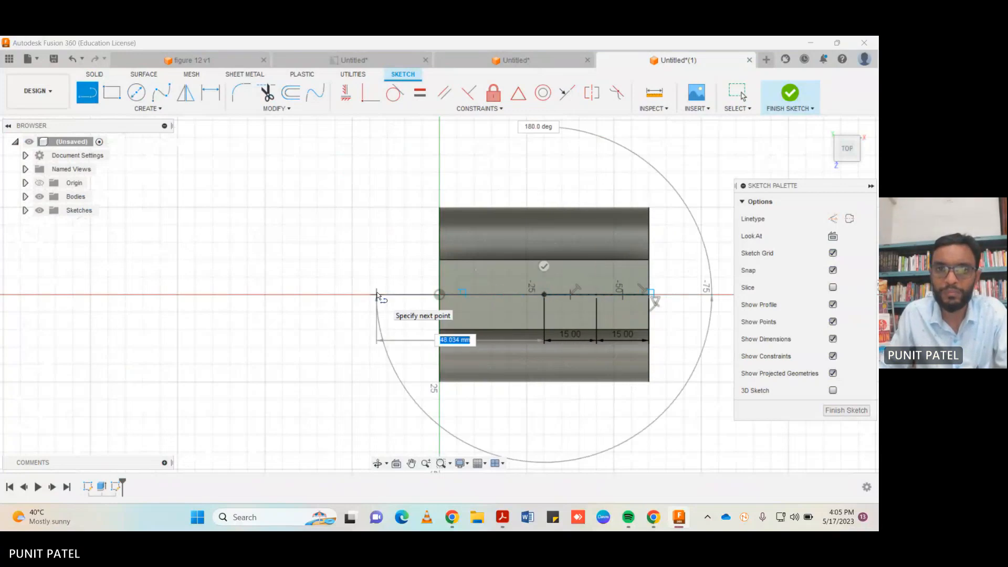
type("15")
key("Return")
key("Escape")
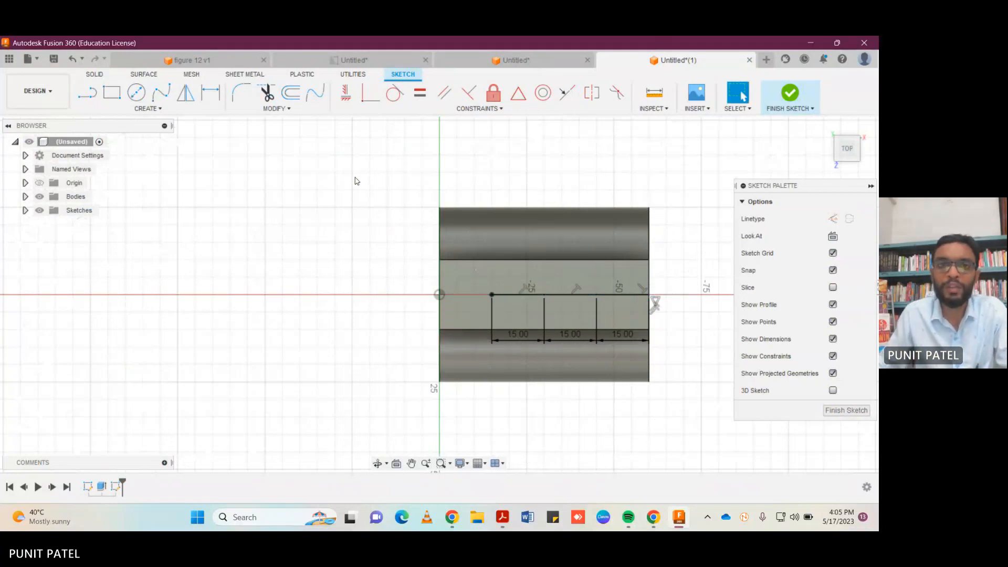
Draw a 10 mm diameter circle at the inner end of each of the three 15 mm lines and finish the sketch.
left_click(136, 93)
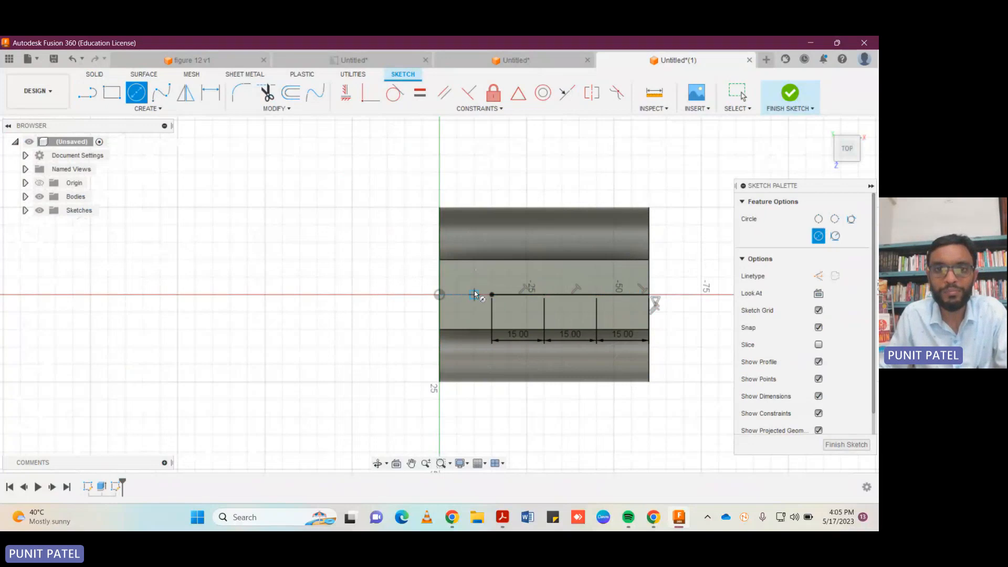
left_click(492, 295)
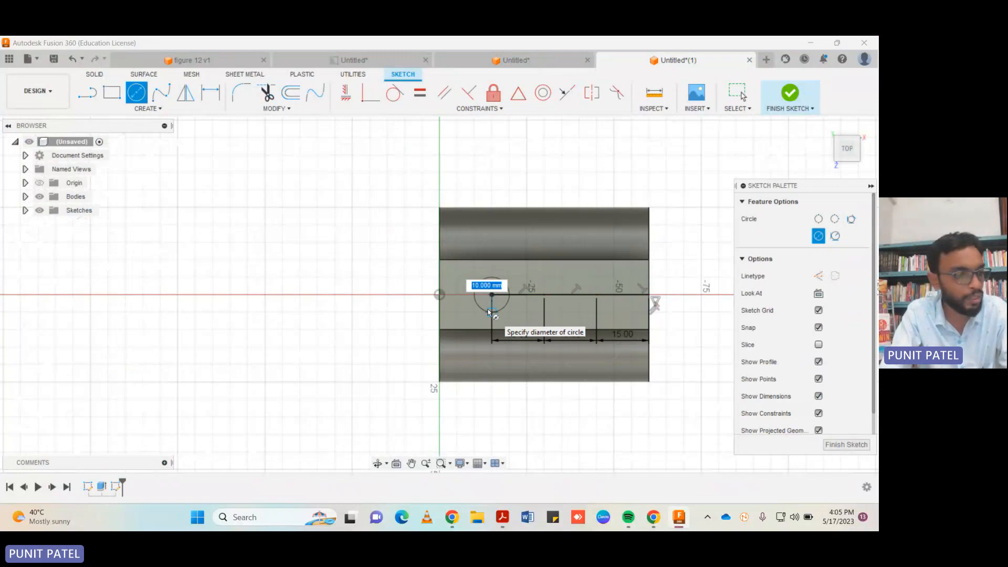
type("10")
key("Return")
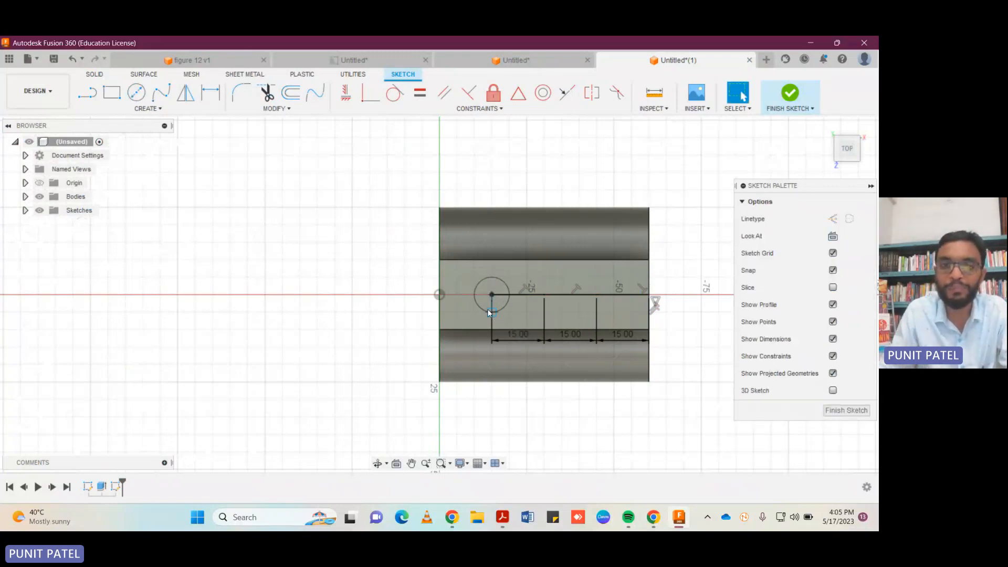
left_click(136, 93)
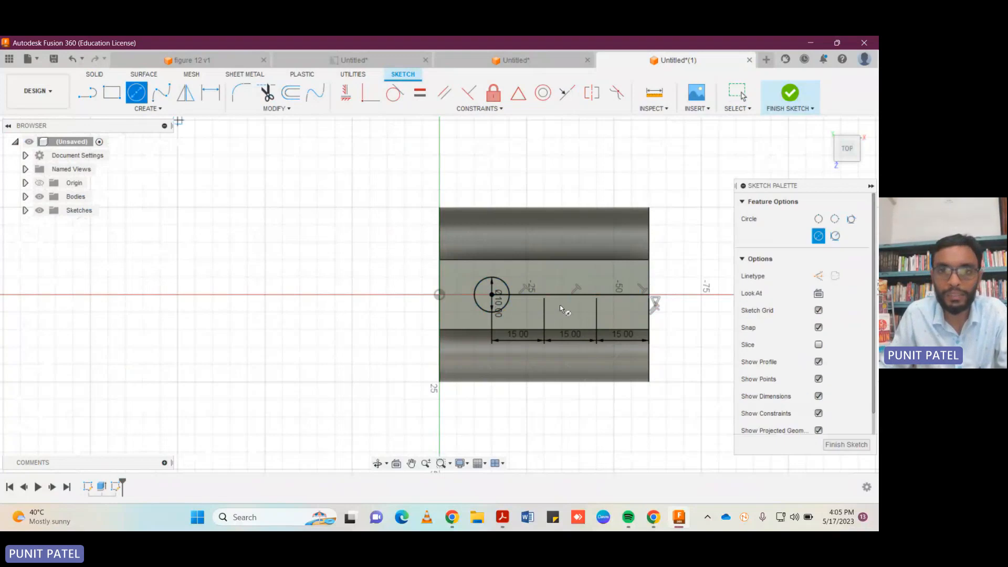
left_click(545, 295)
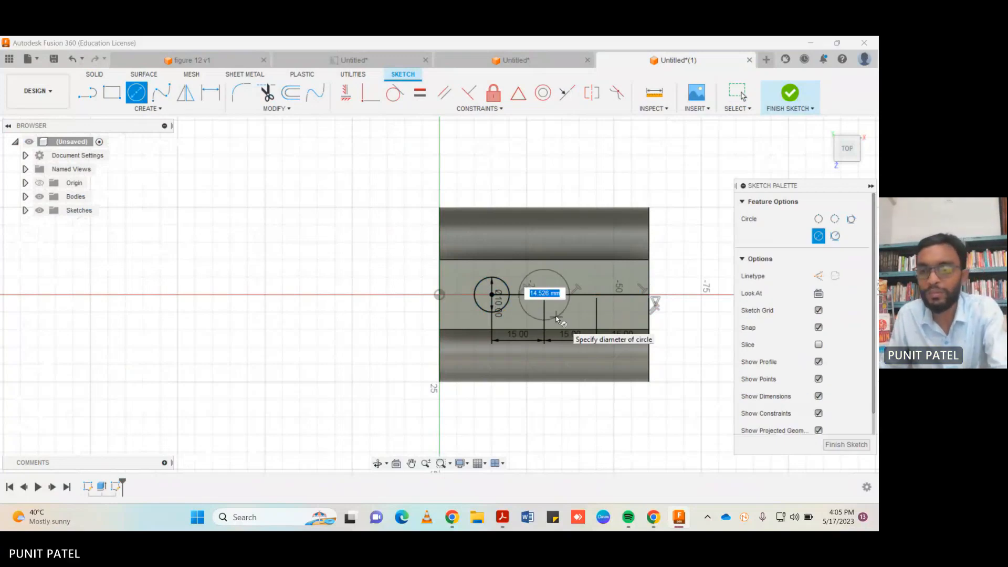
type("10")
key("Return")
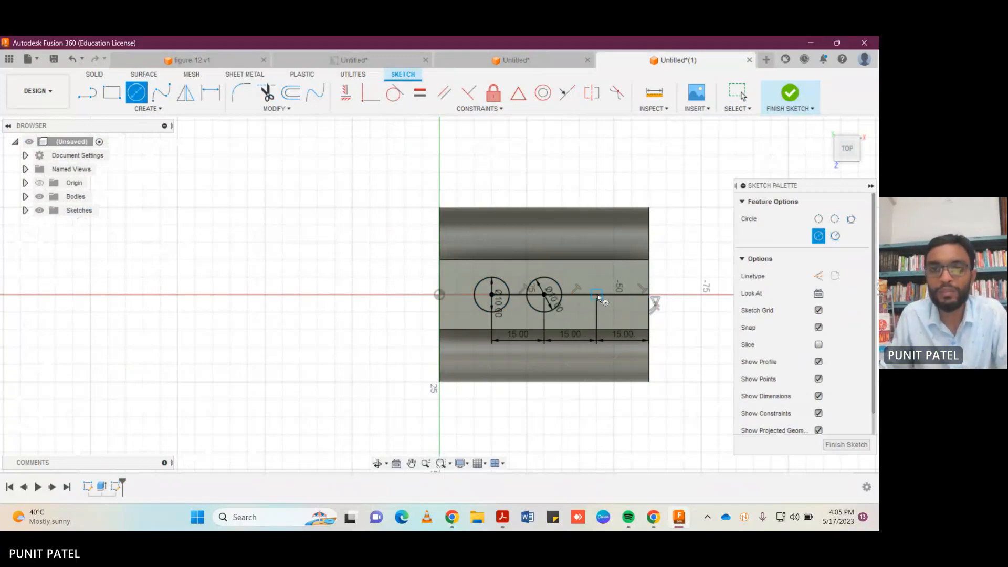
left_click(597, 295)
key("Tab")
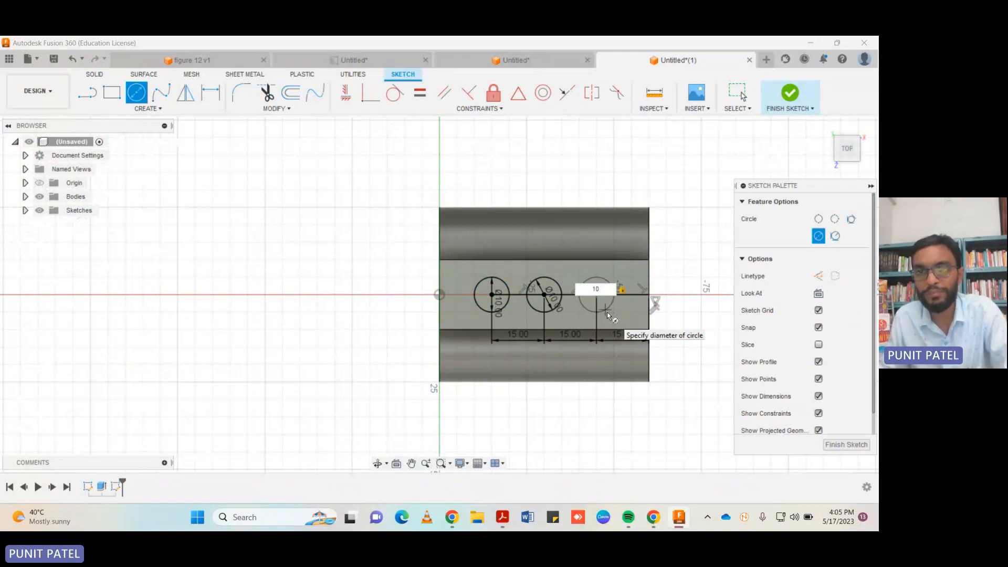
key("Return")
key("Escape")
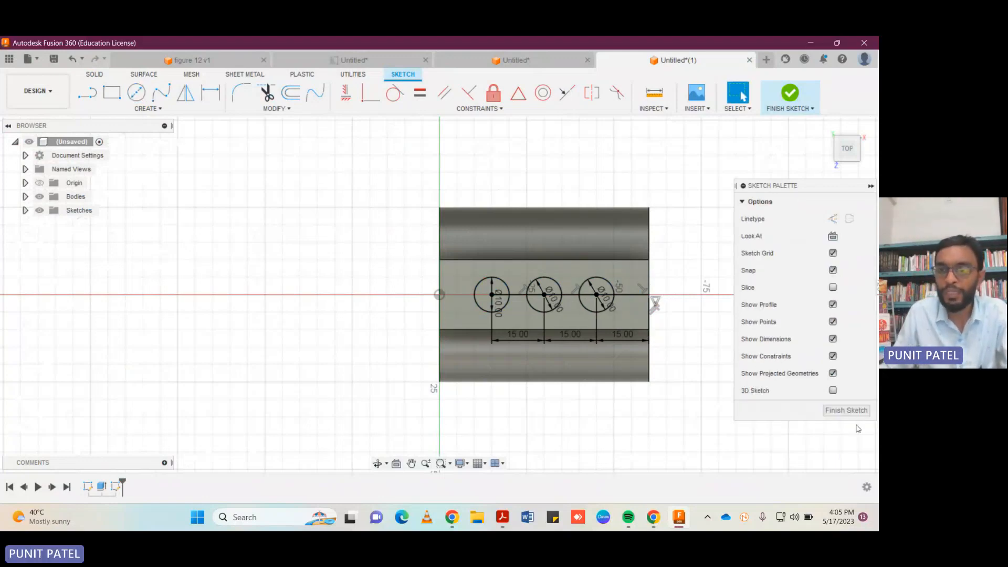
left_click(847, 411)
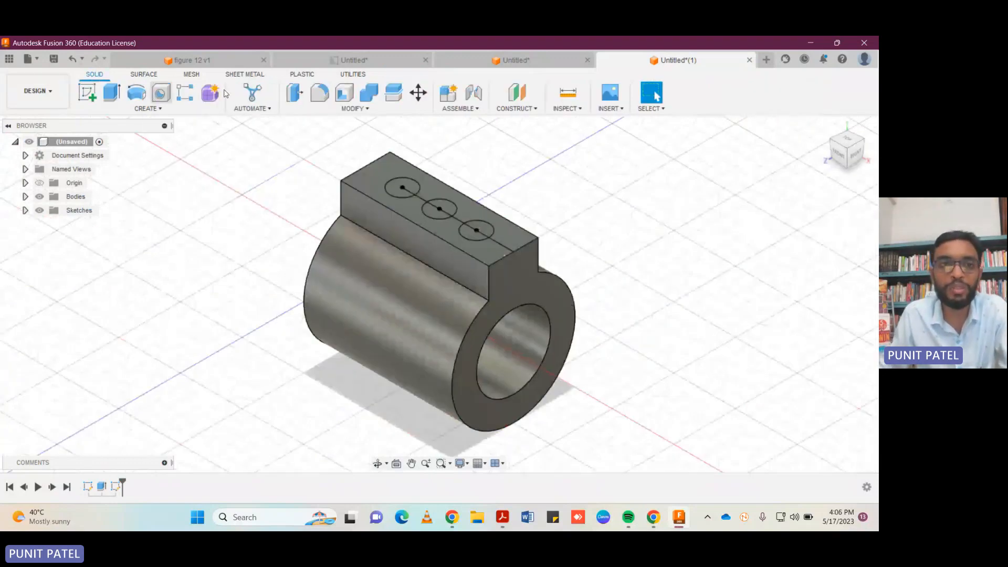
Cut the three 10 mm circles 40 mm down through the top block into the ring's bore.
left_click(111, 93)
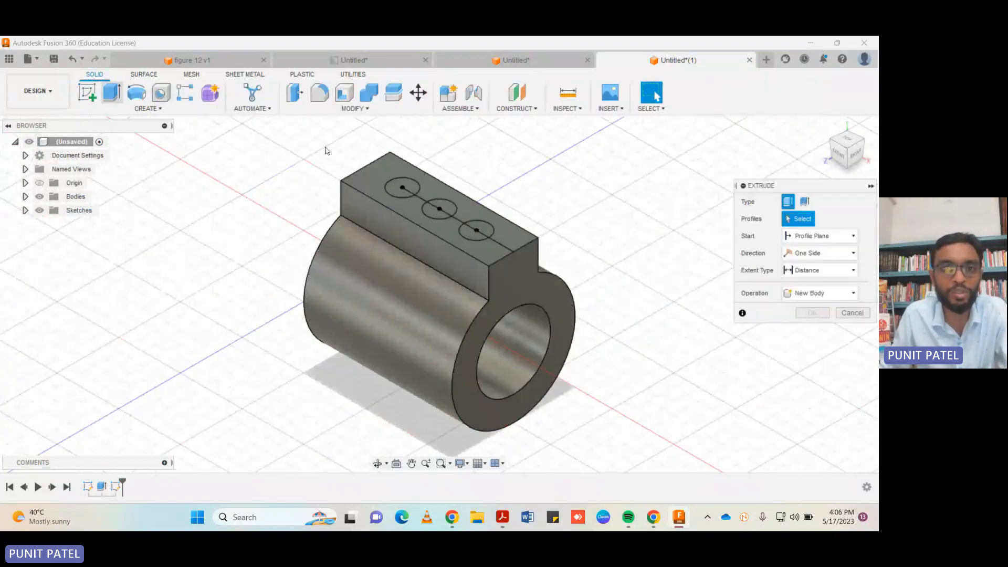
left_click(397, 187)
left_click(436, 209)
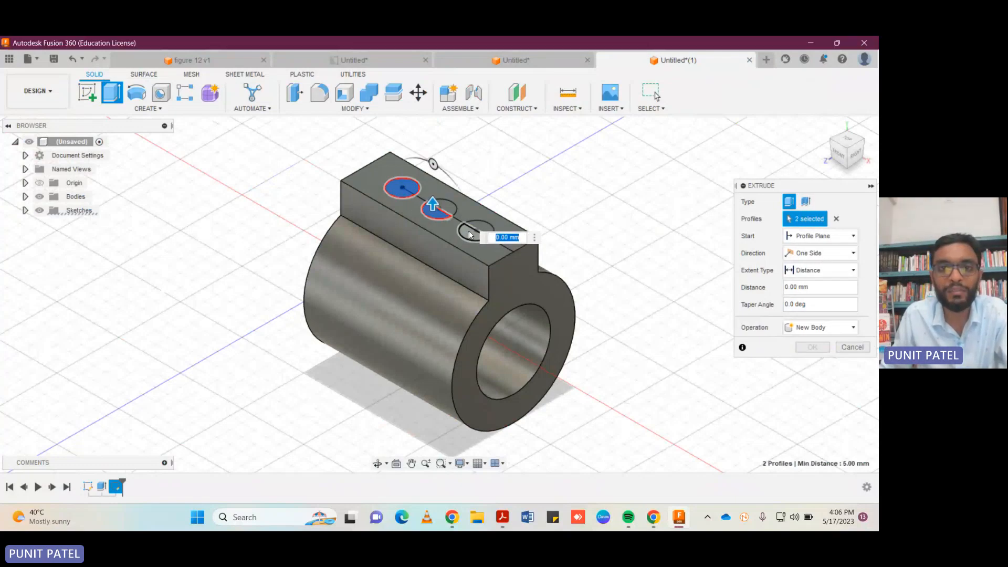
left_click(473, 234)
left_click(451, 212)
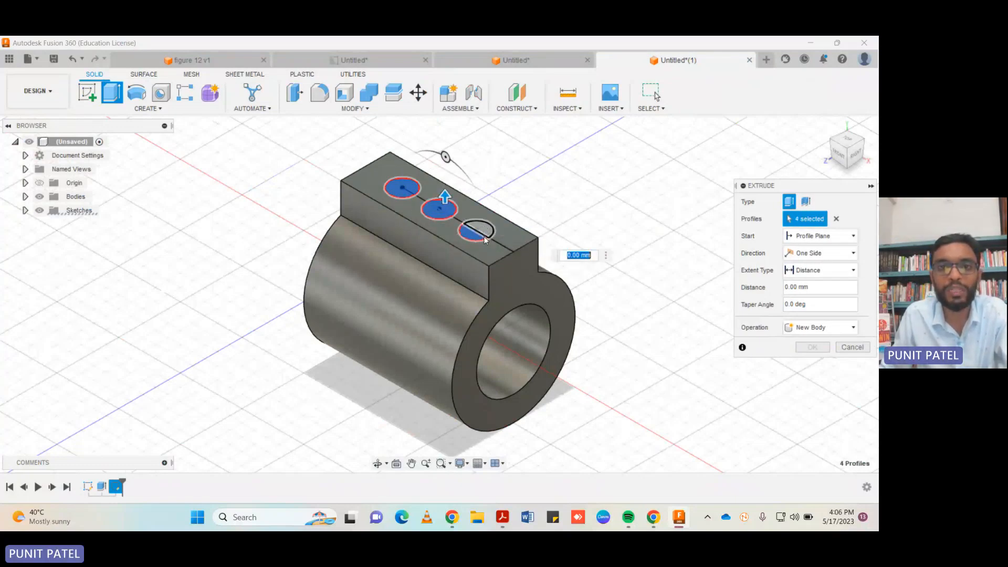
left_click(475, 225)
left_click_drag(478, 215, 483, 348)
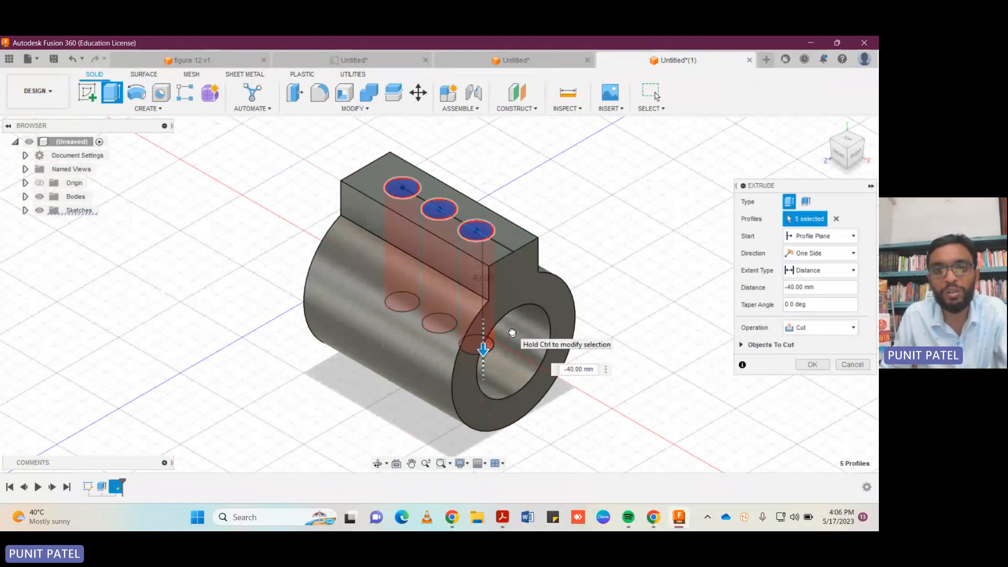
left_click(803, 366)
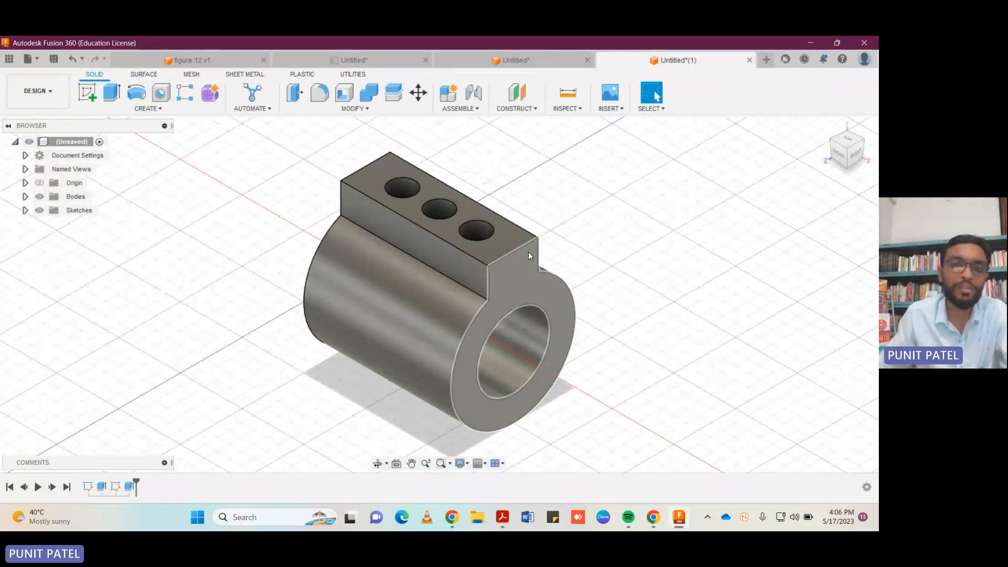
Start a sketch on the ring's front end face and draw an 88 by 30 mm rectangle outward from the lower end of the 15 mm vertical line.
left_click(89, 93)
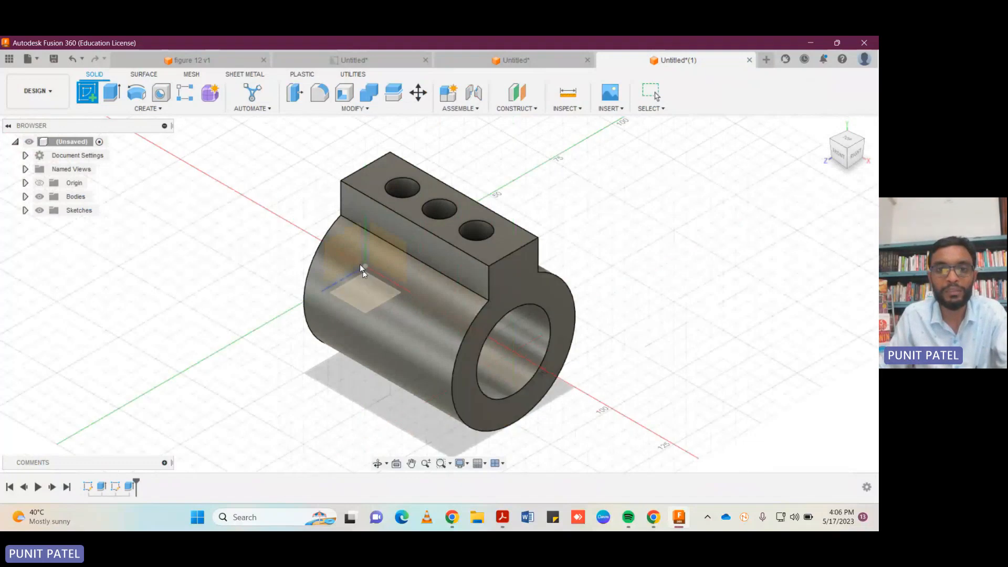
left_click(461, 395)
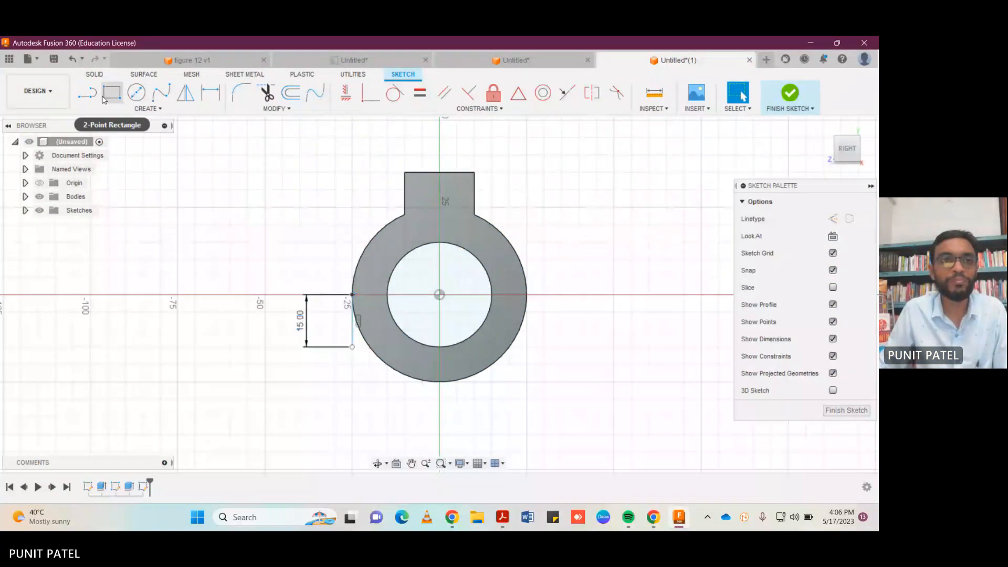
left_click(88, 94)
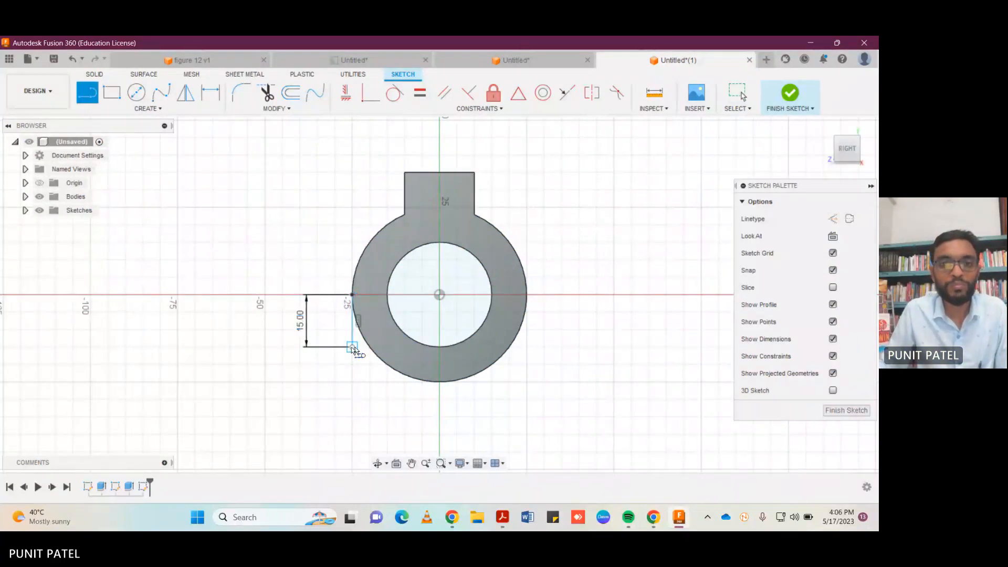
left_click(111, 93)
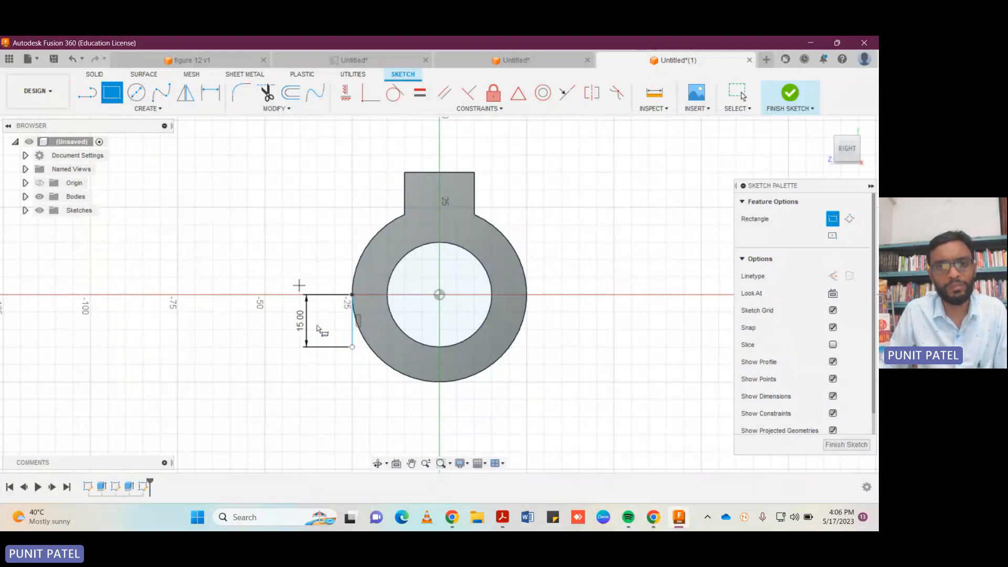
left_click(353, 347)
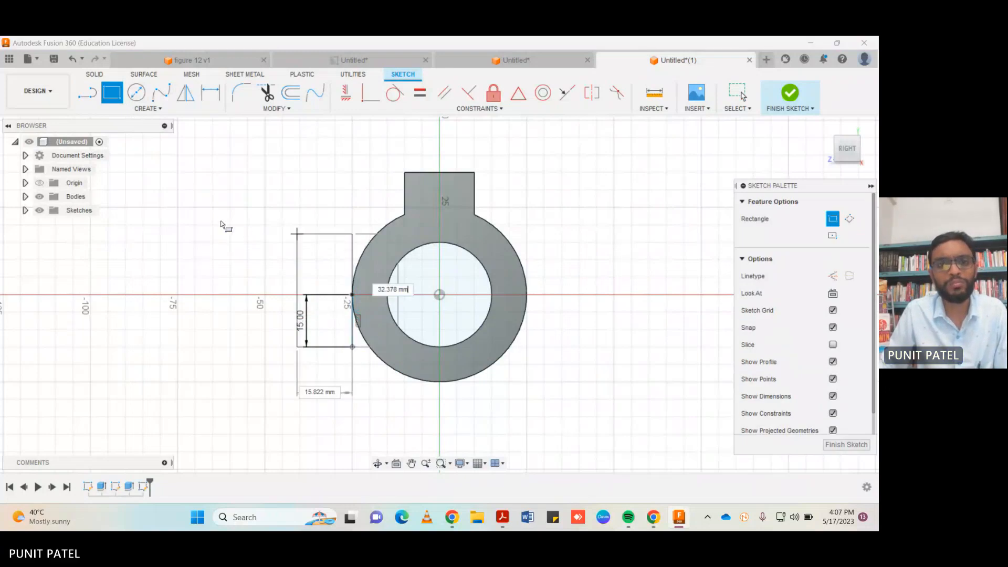
type("88")
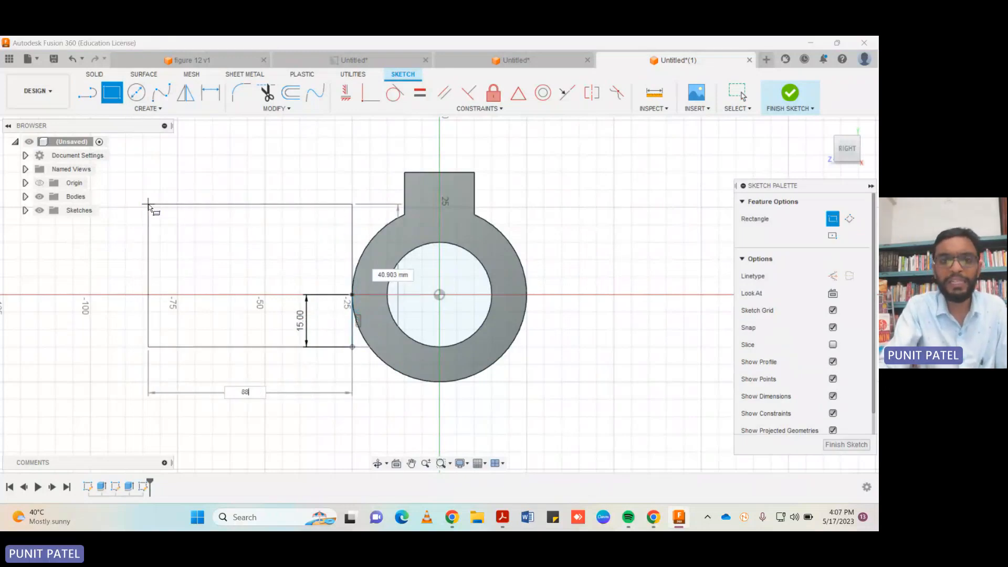
key("Tab")
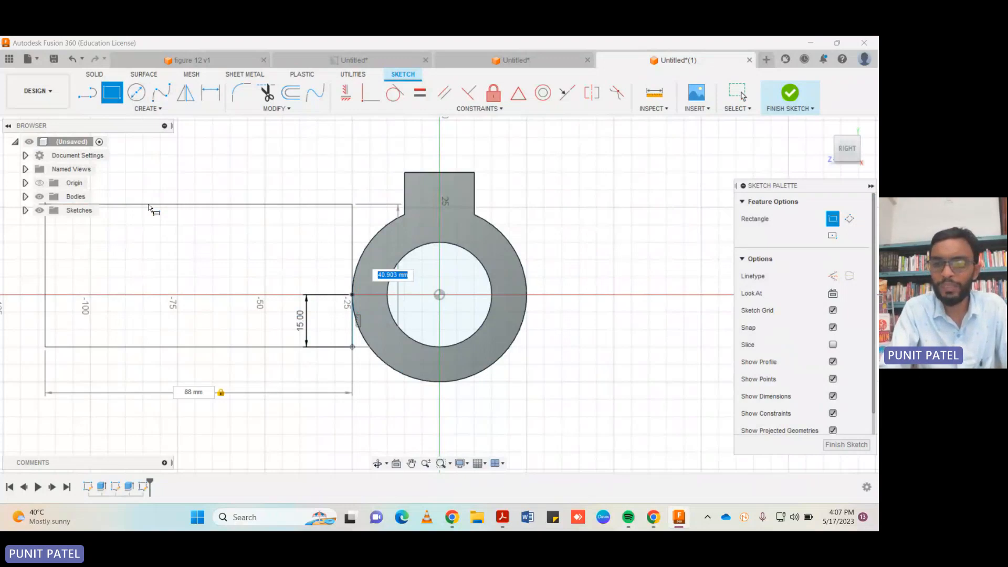
type("30")
key("Return")
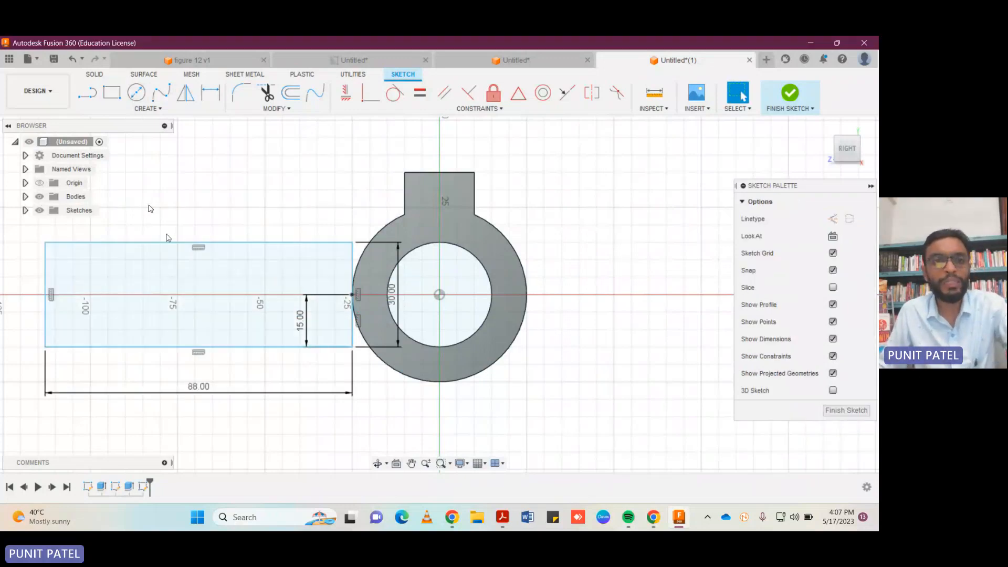
Delete the 15 mm vertical dimension from the side arm sketch and finish the sketch.
left_click(305, 327)
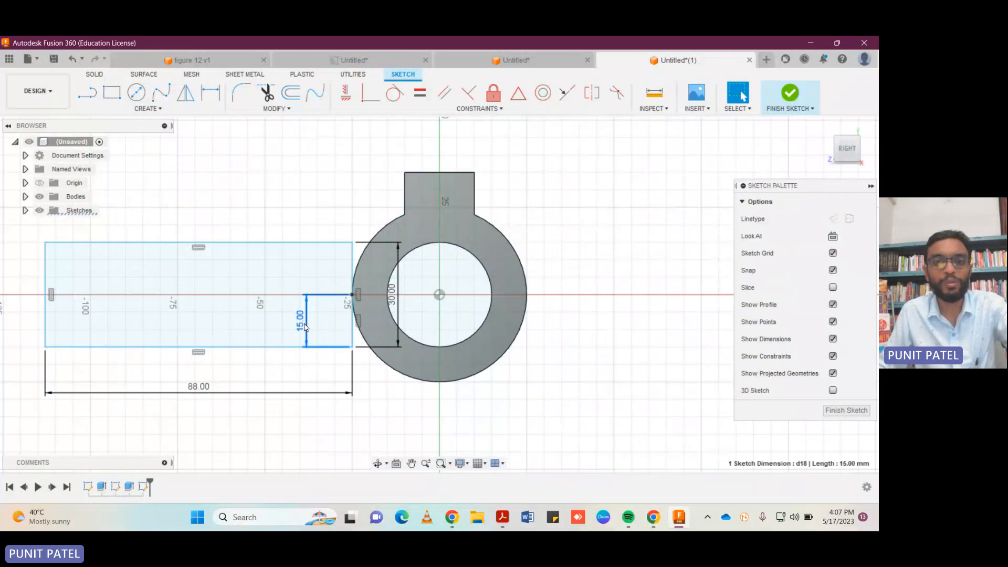
key("Delete")
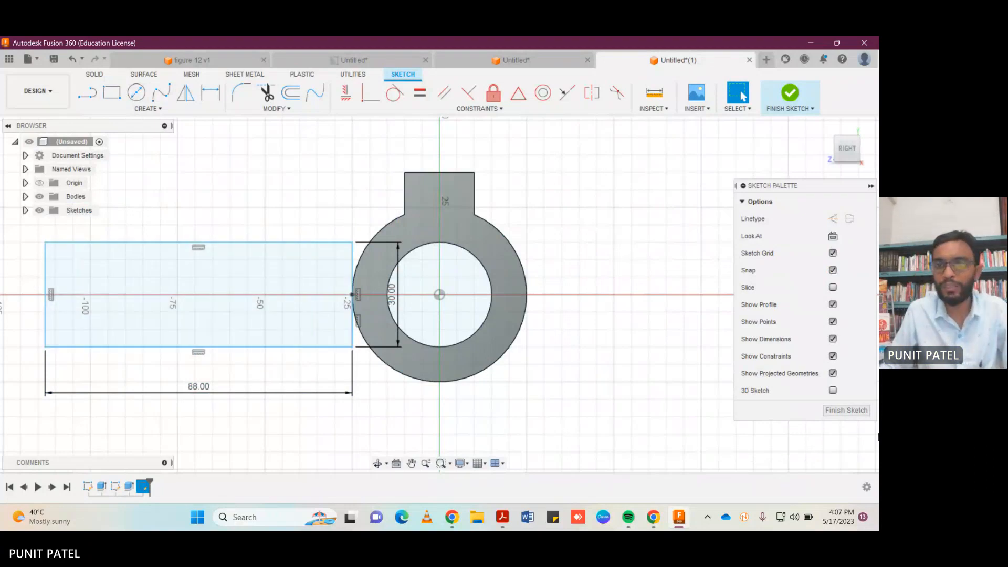
left_click(847, 410)
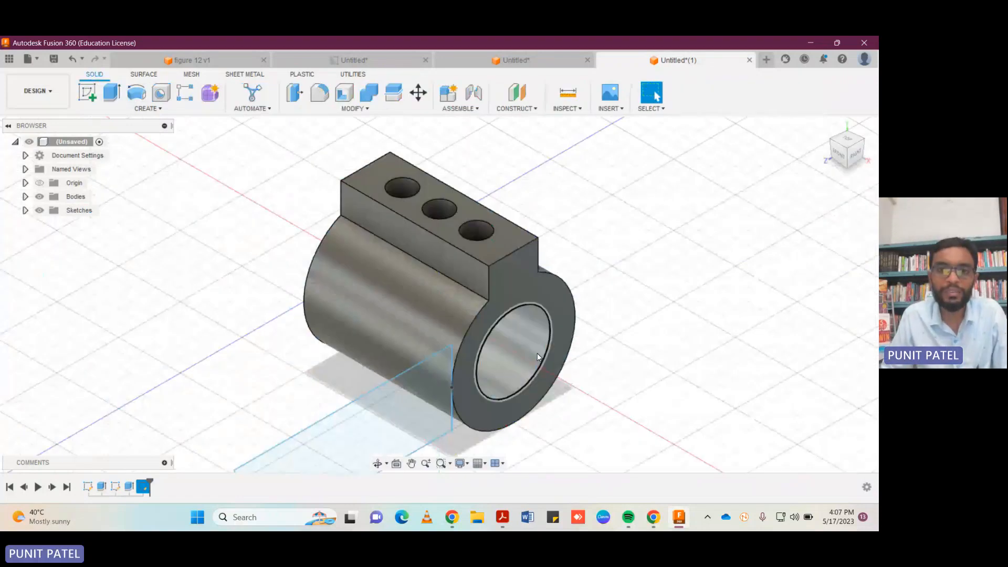
scroll(537, 353, "up", 1)
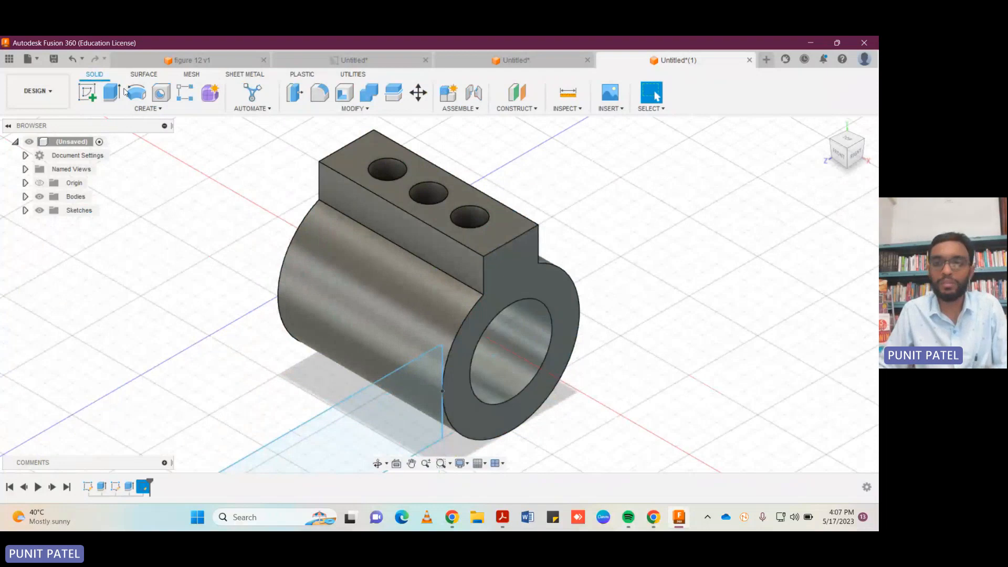
scroll(478, 251, "down", 5)
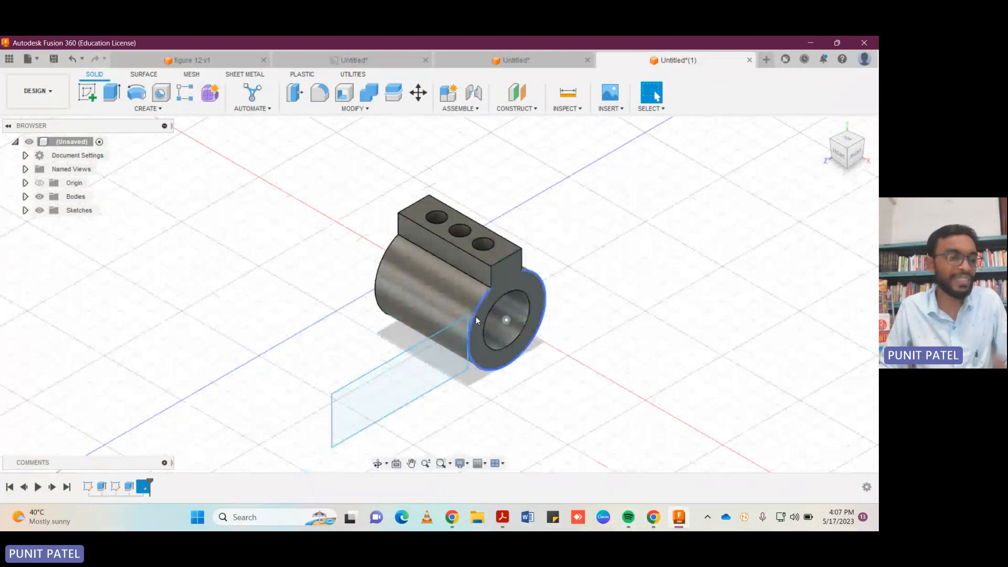
Reopen the side arm sketch and draw a 30 mm vertical line inside the ring wall, joined horizontally to the rectangle's lower inner corner.
left_click(476, 316)
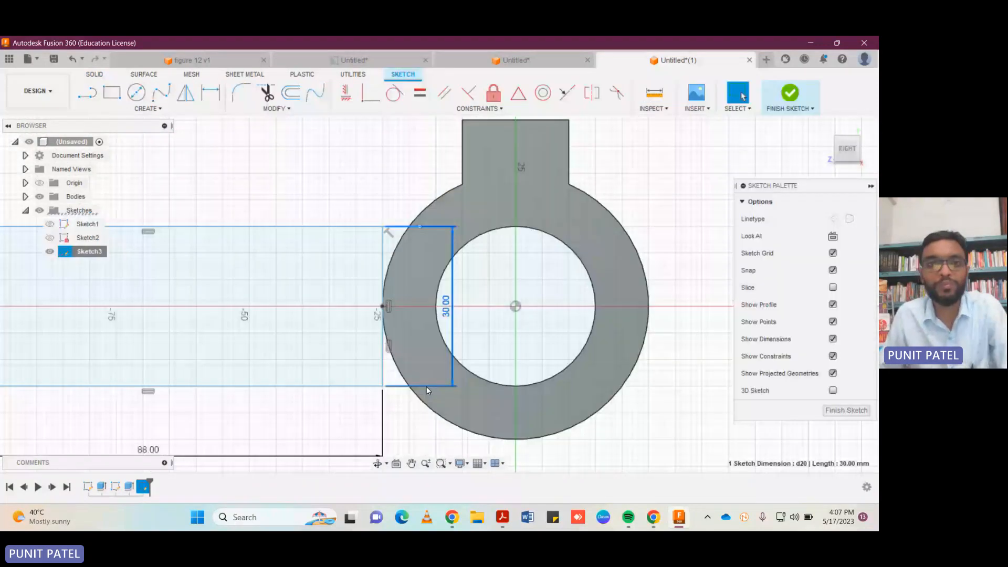
key("l")
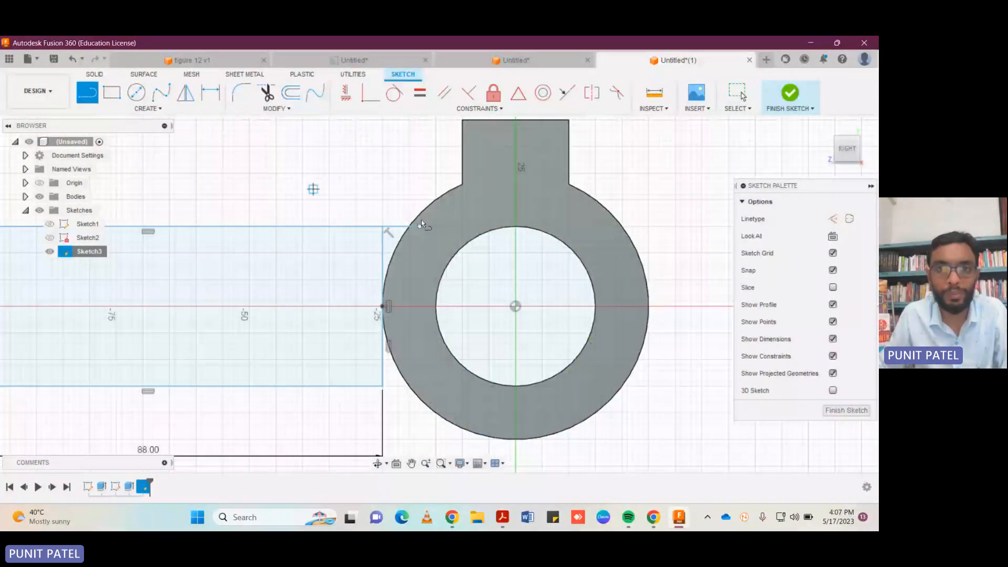
left_click(421, 227)
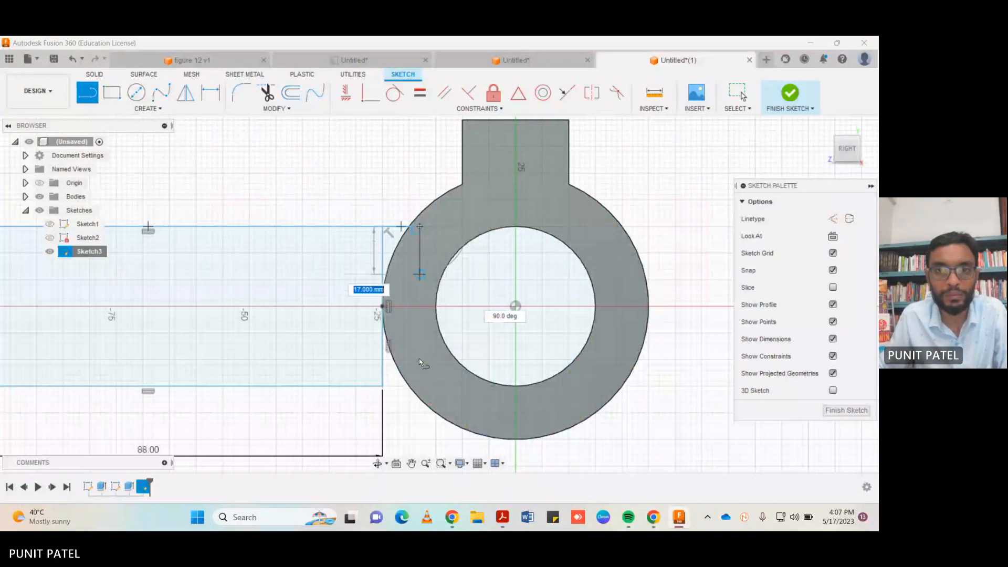
left_click(420, 387)
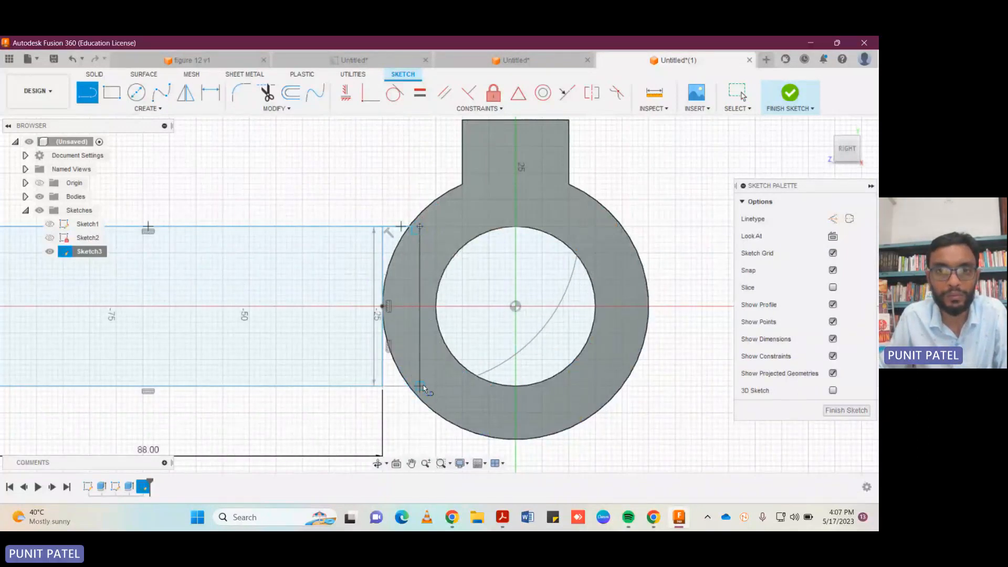
left_click(384, 387)
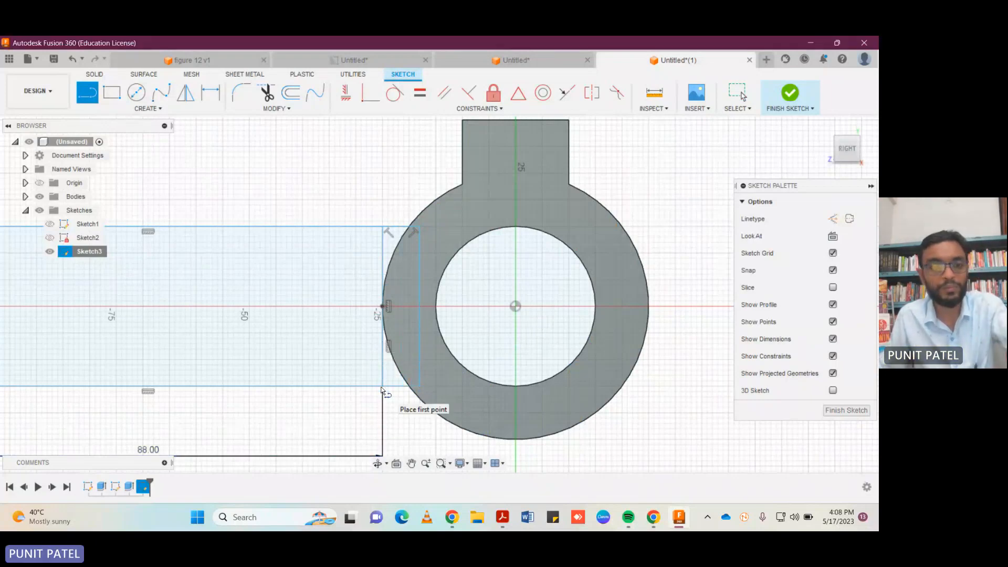
key("Escape")
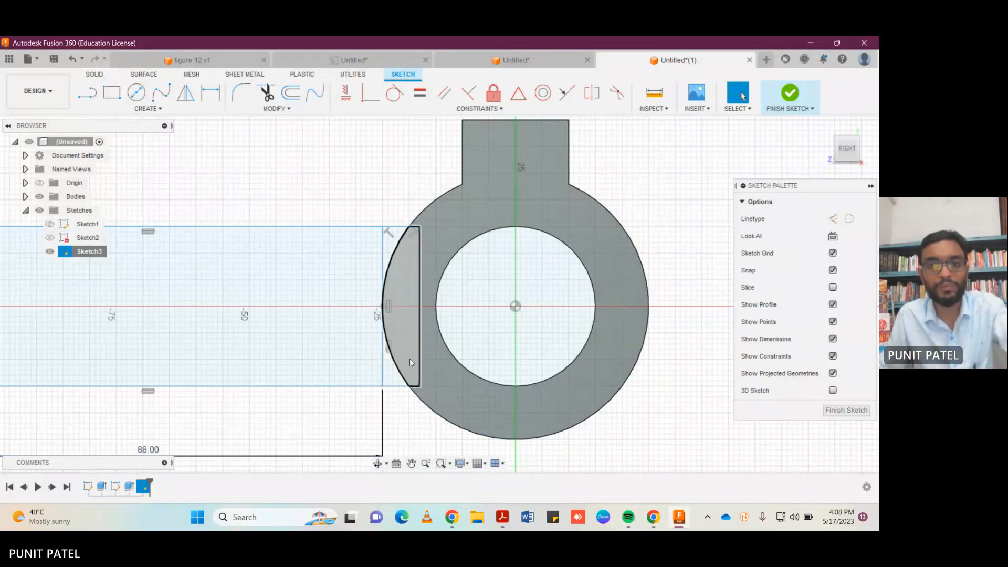
Delete the rectangle's original inner vertical edge, finish the sketch, and remove the leftover 15 mm vertical line.
left_click(382, 374)
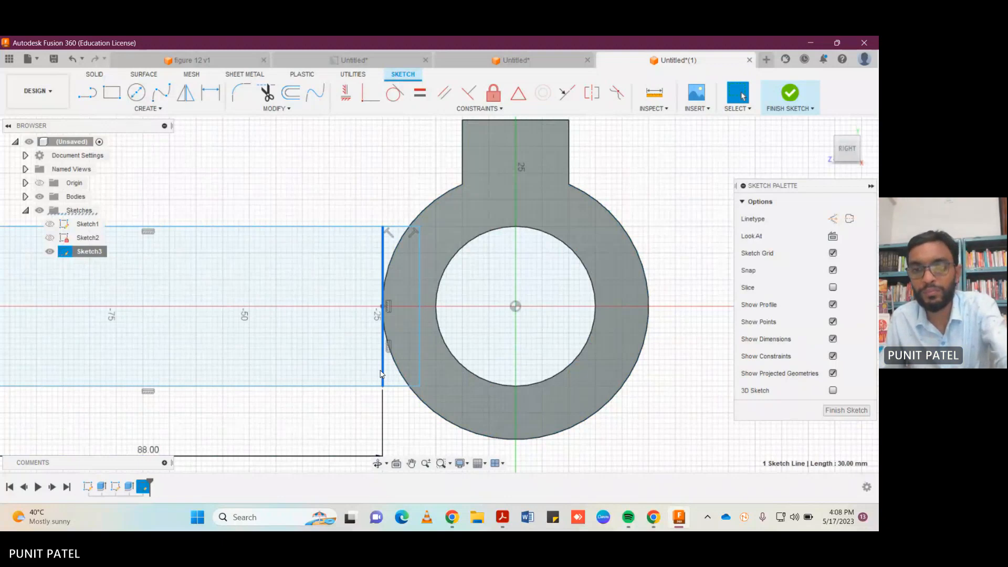
key("Delete")
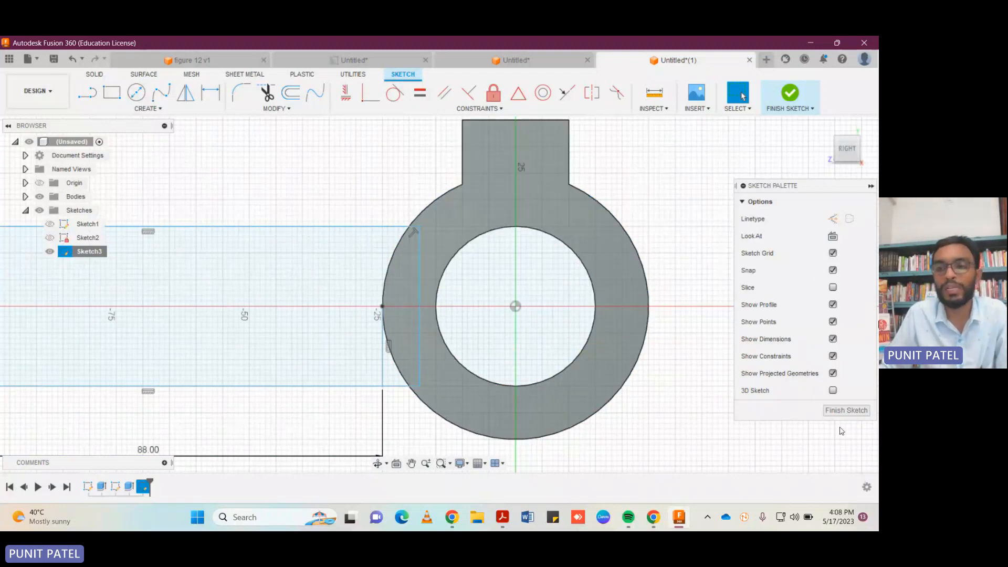
left_click(845, 410)
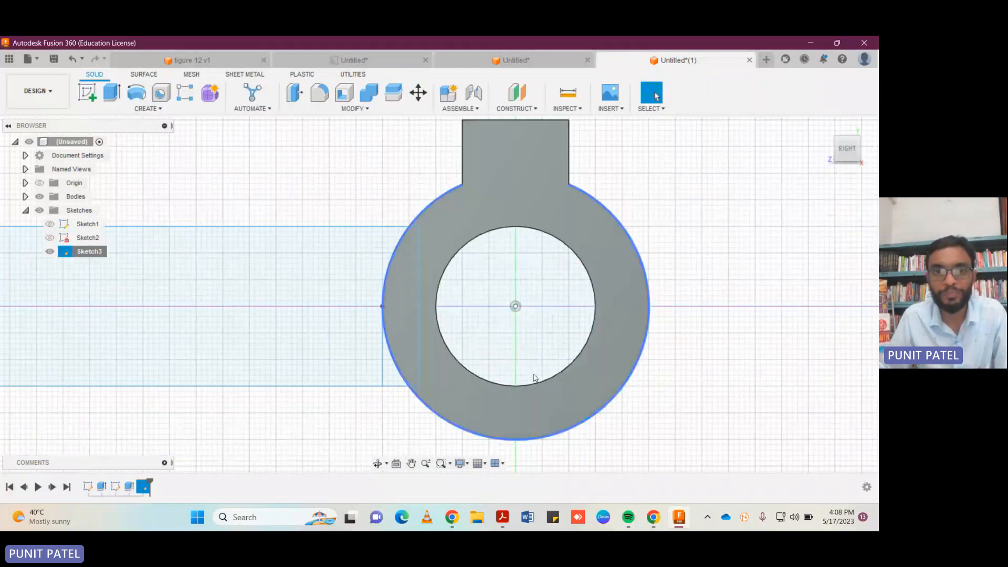
left_click(380, 371)
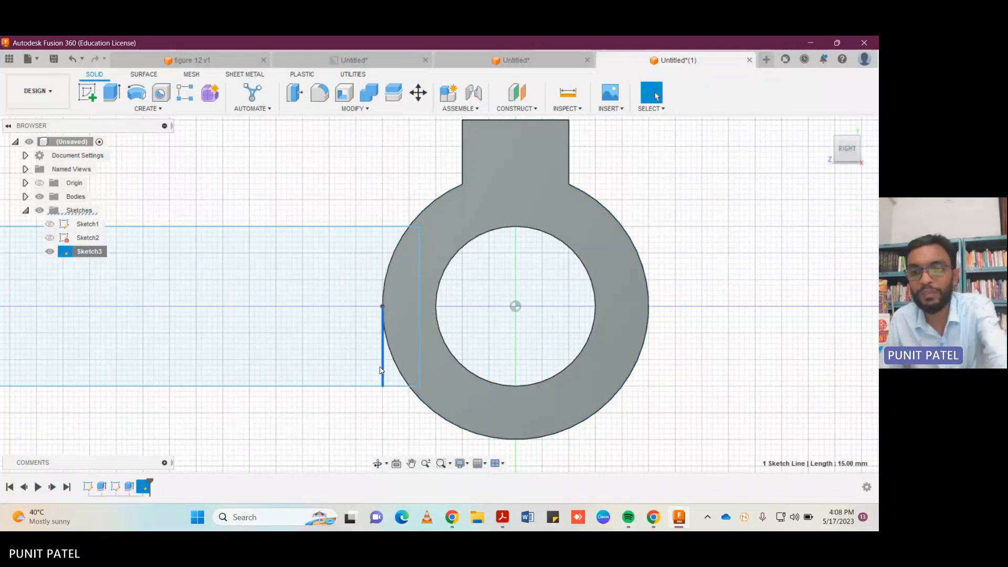
key("Delete")
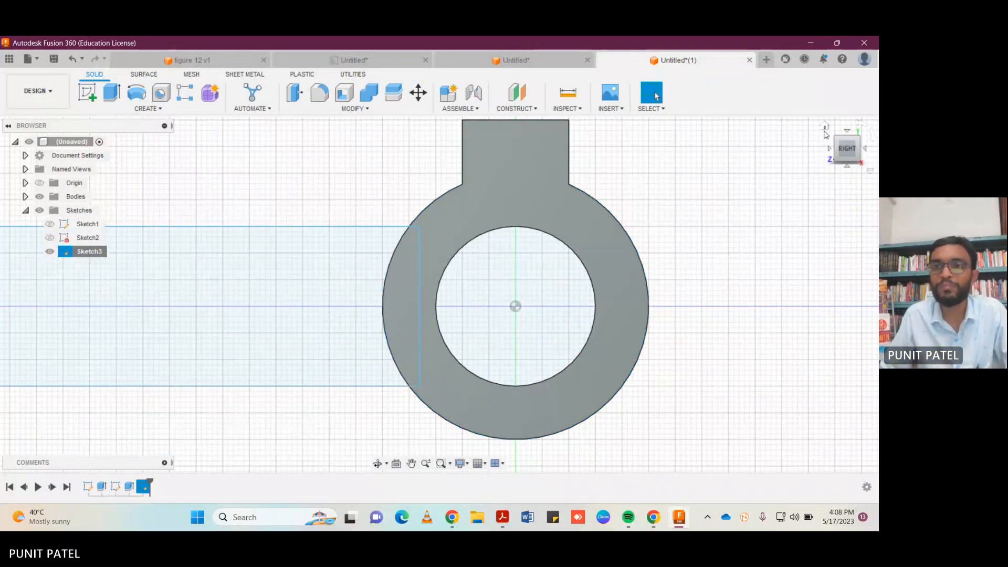
Try extruding the side arm profile by -60 mm along the ring, and undo the extrusion.
left_click(825, 131)
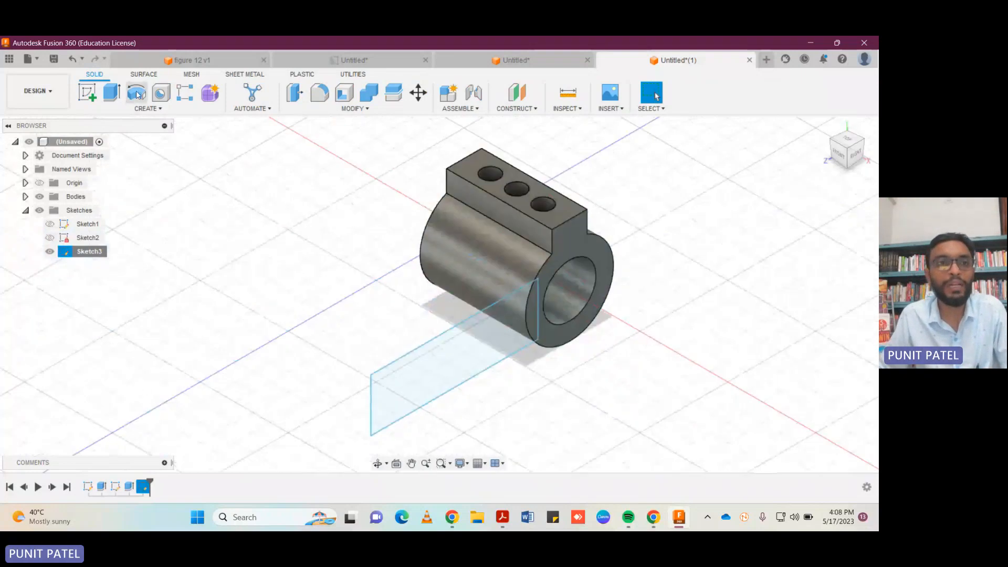
left_click(111, 92)
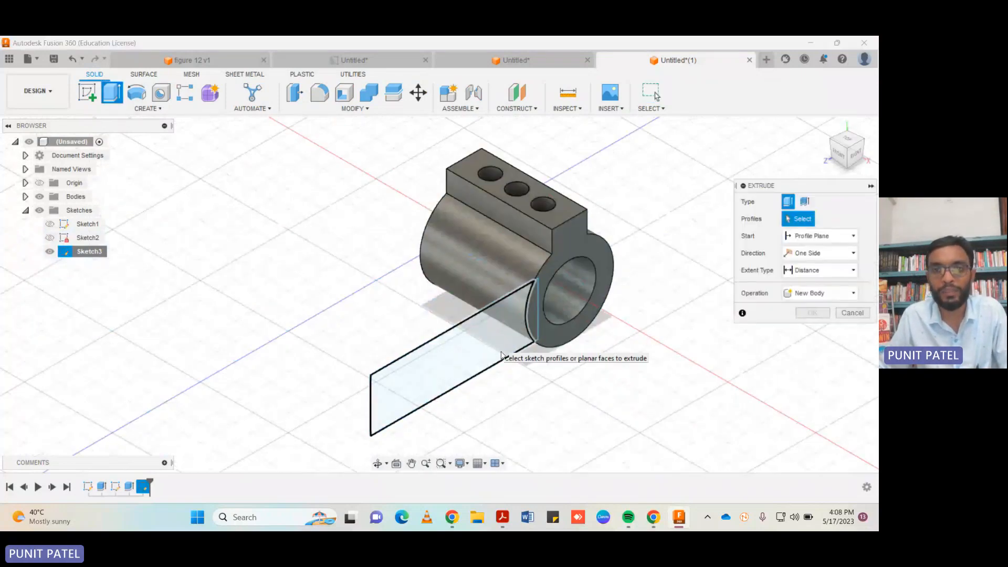
left_click(528, 315)
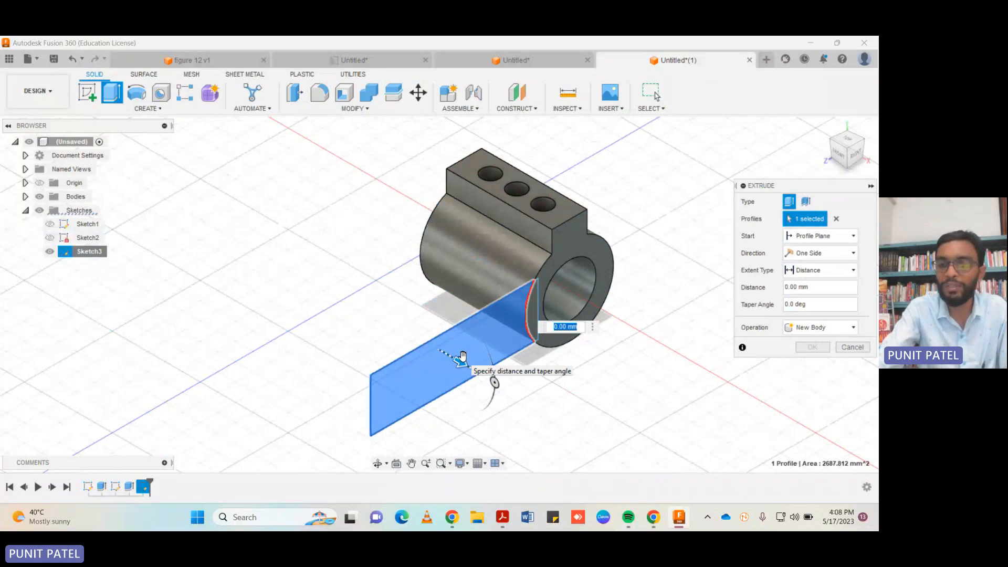
type("-60")
key("Return")
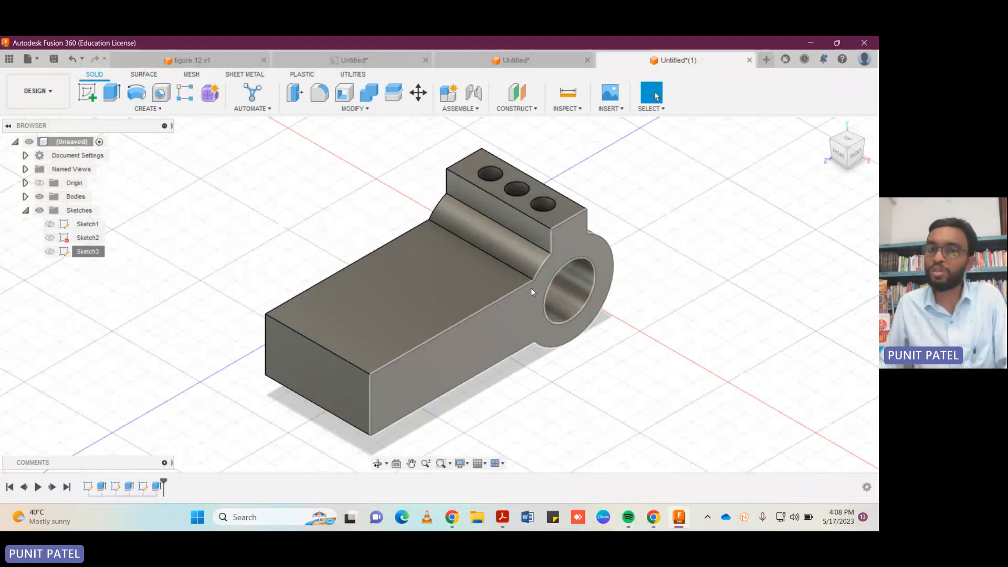
key("ctrl+z")
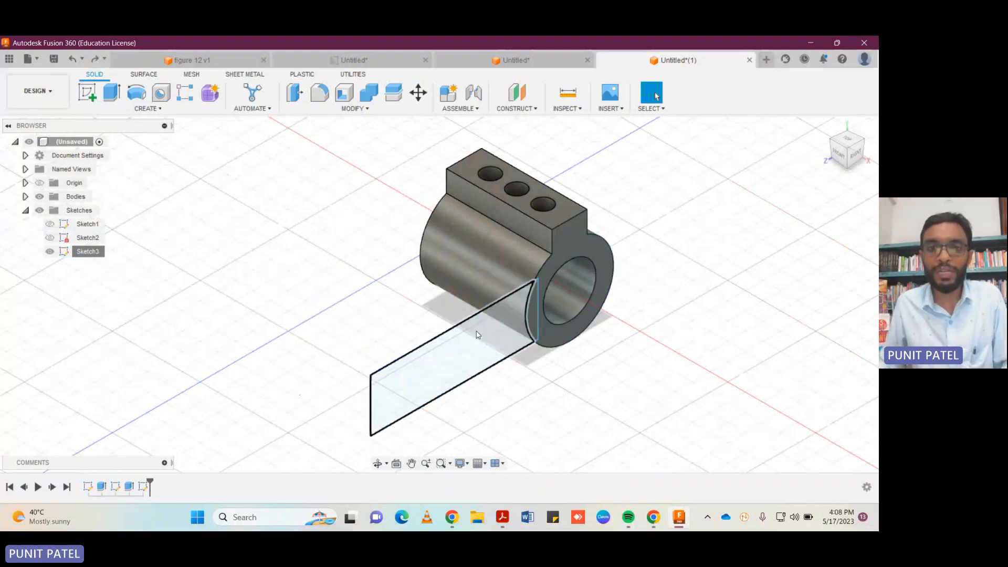
Extrude the side arm profile -60 mm along the ring as a new body.
left_click(478, 334)
left_click(111, 92)
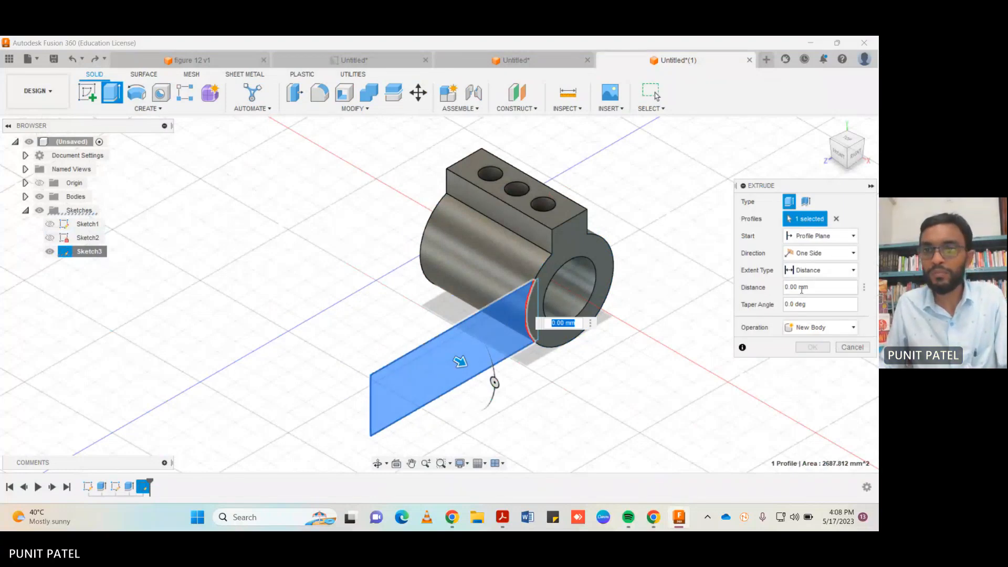
type("-60")
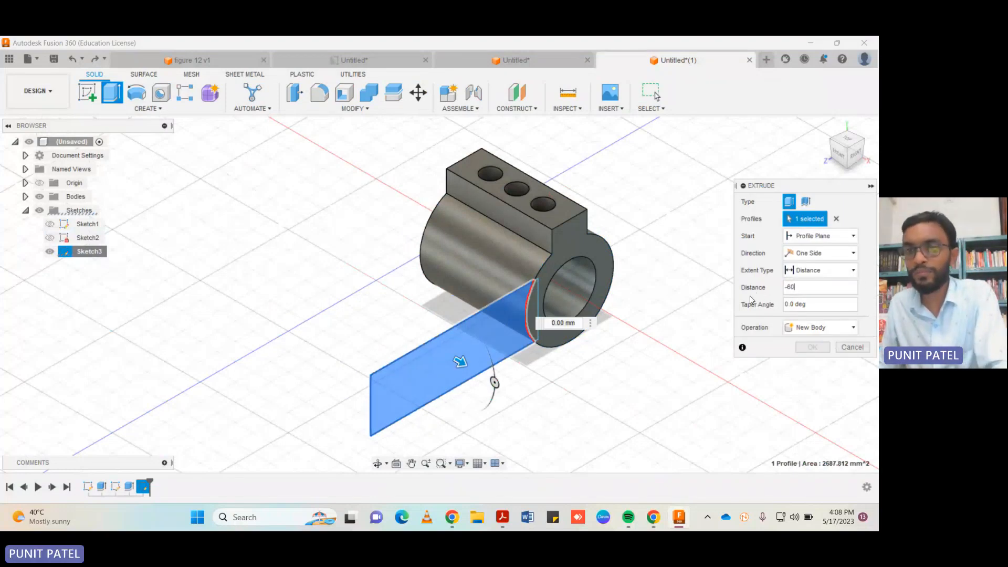
left_click(823, 328)
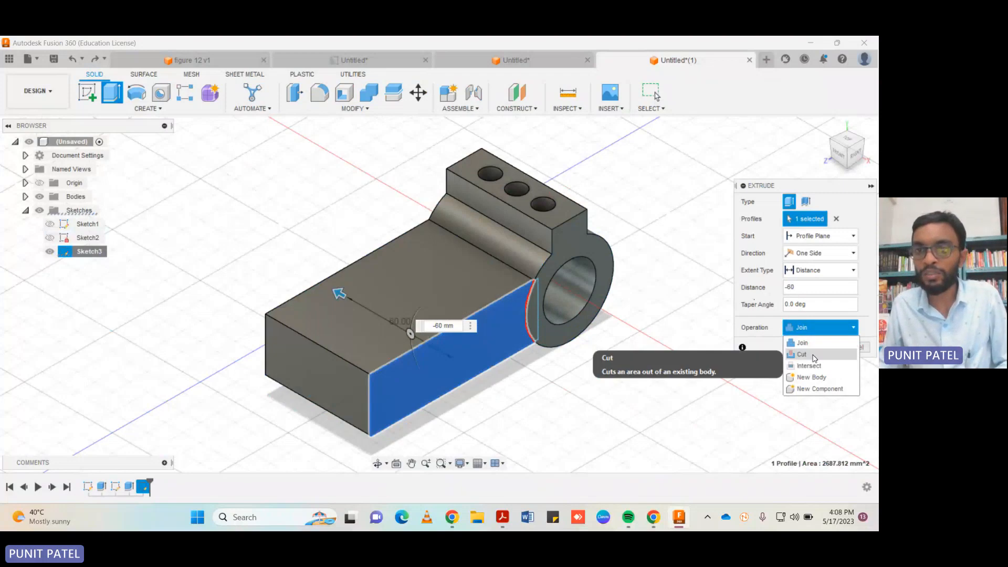
left_click(814, 378)
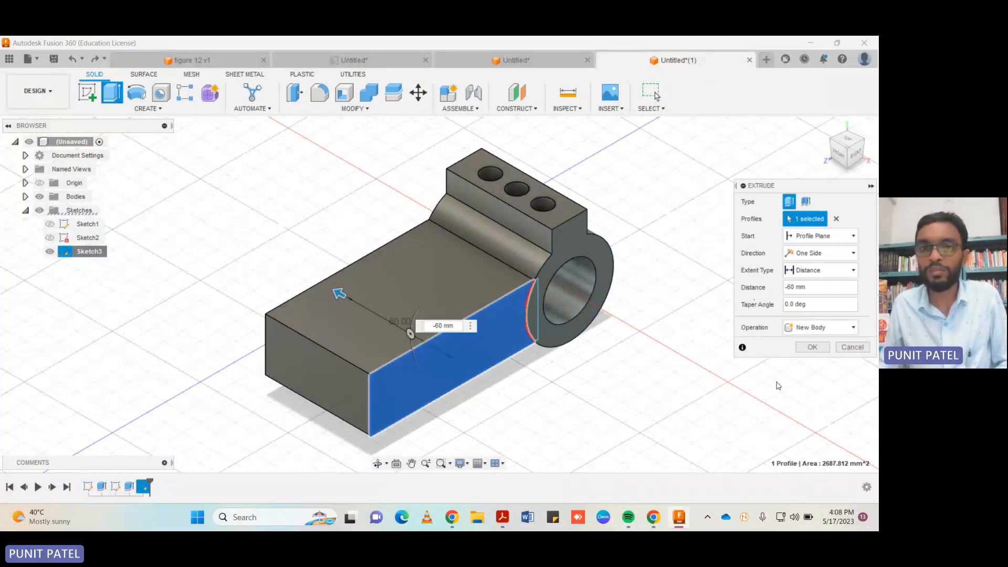
left_click(812, 347)
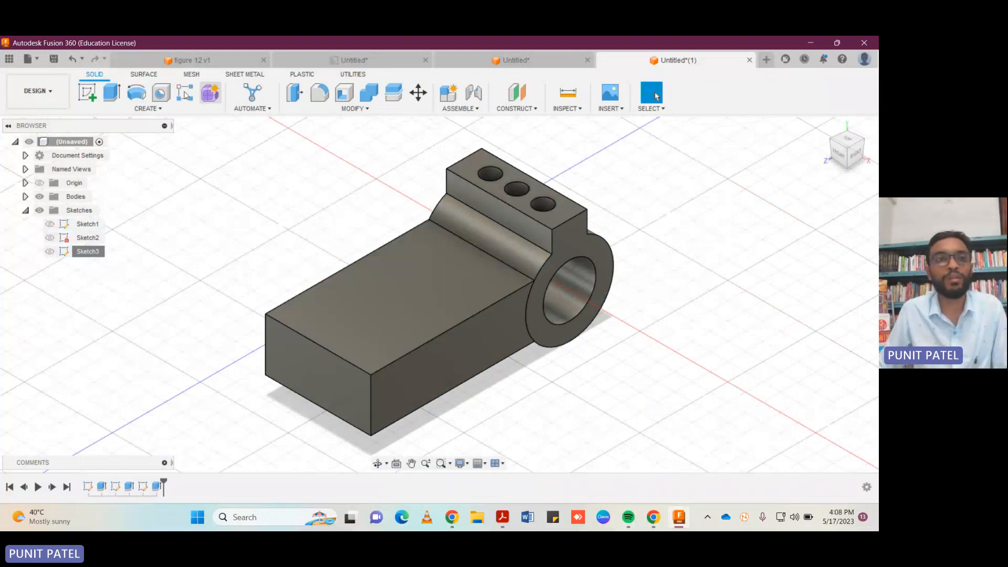
Cut the side arm back by extruding its front side face -20 mm.
left_click(112, 93)
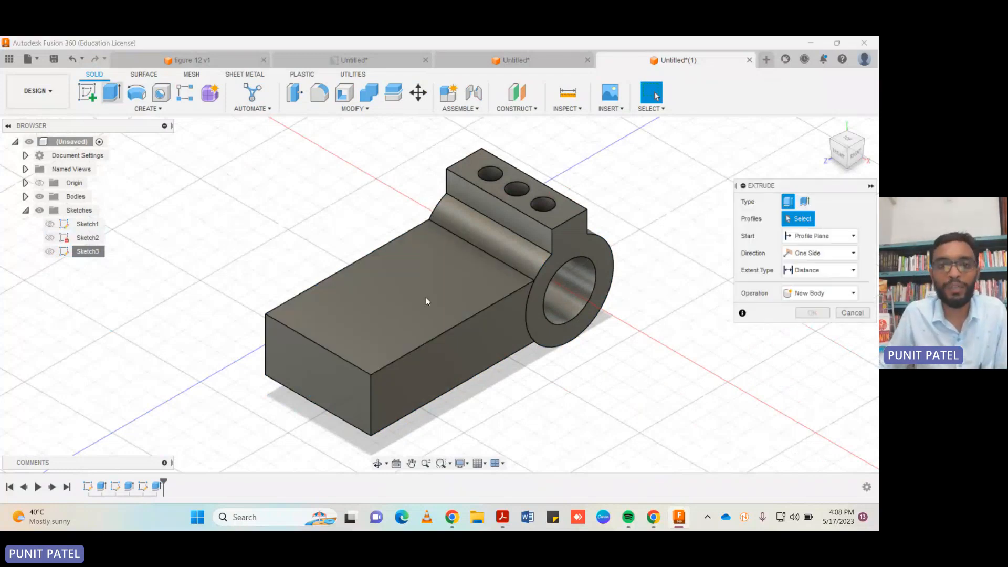
left_click(459, 358)
left_click_drag(811, 289, 769, 291)
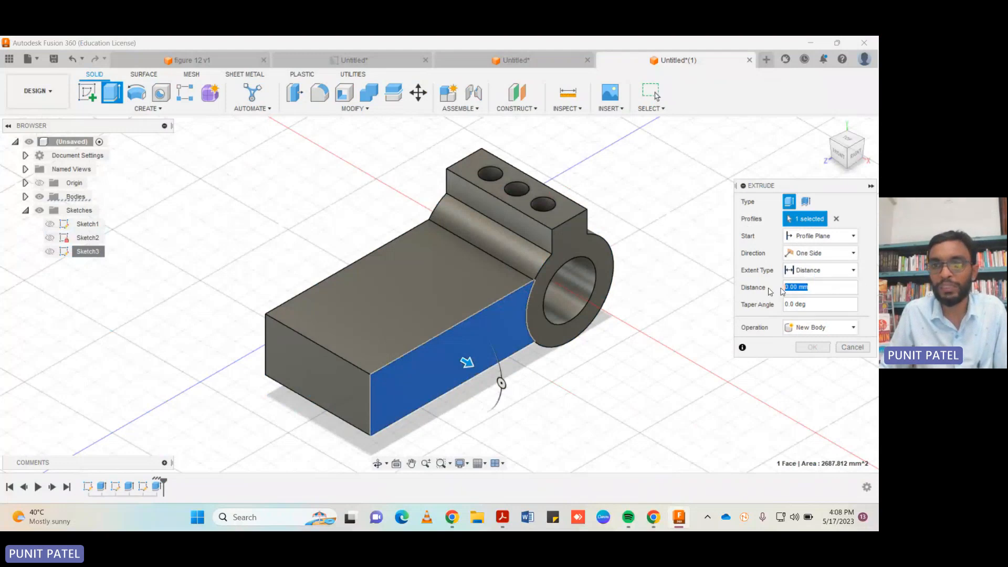
type("-20")
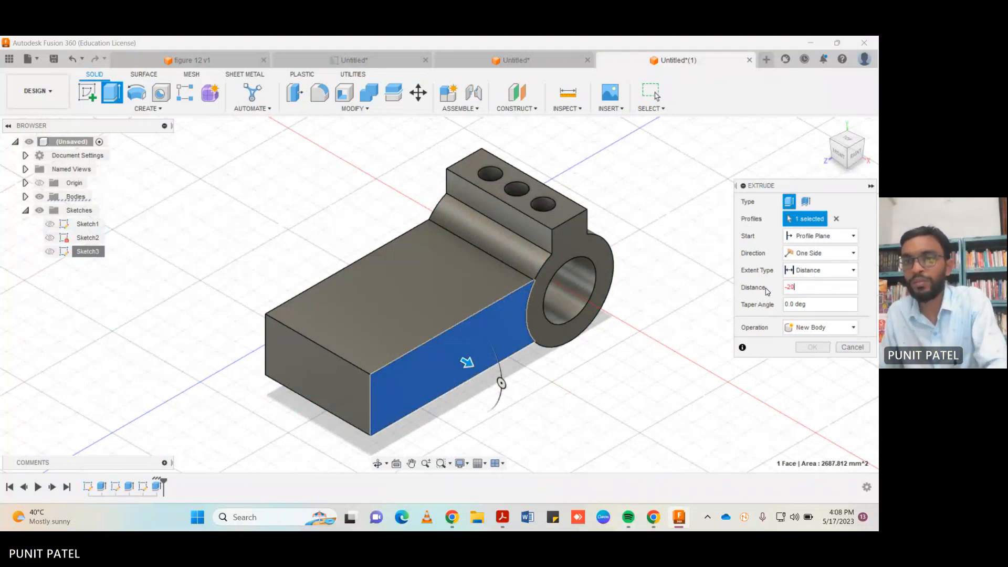
left_click(813, 364)
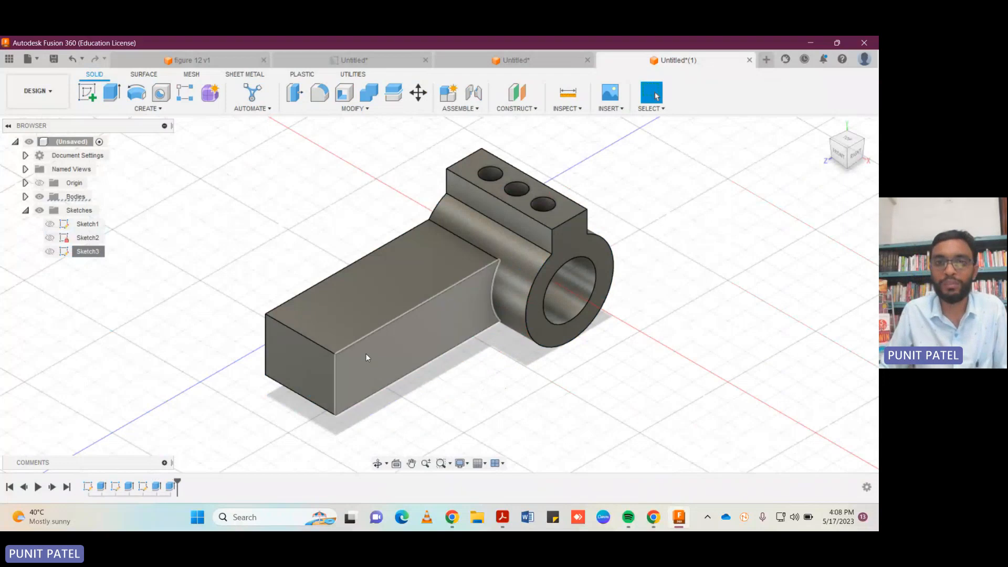
Cut the arm's opposite side face inward by extruding it -20 mm.
left_click(847, 135)
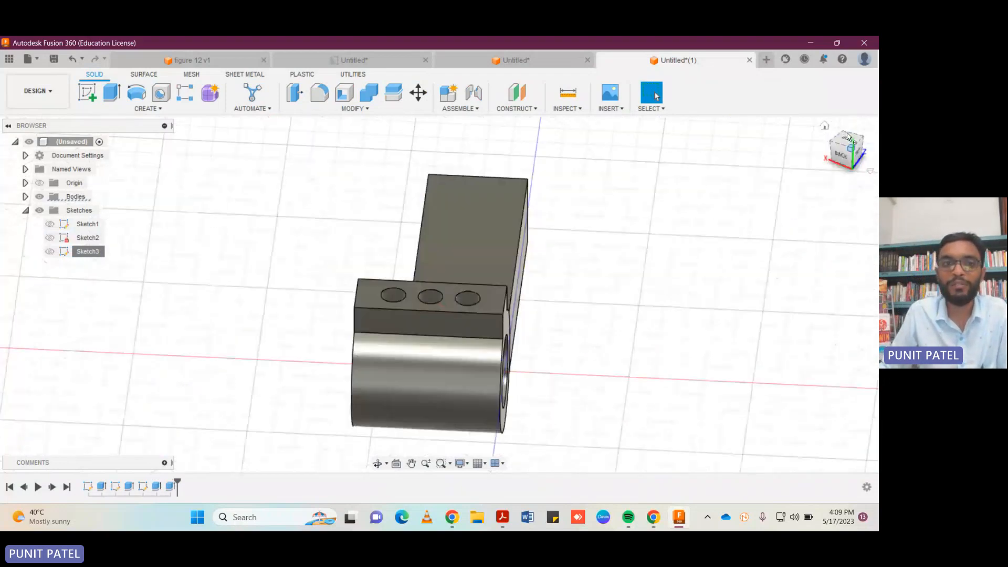
left_click(112, 96)
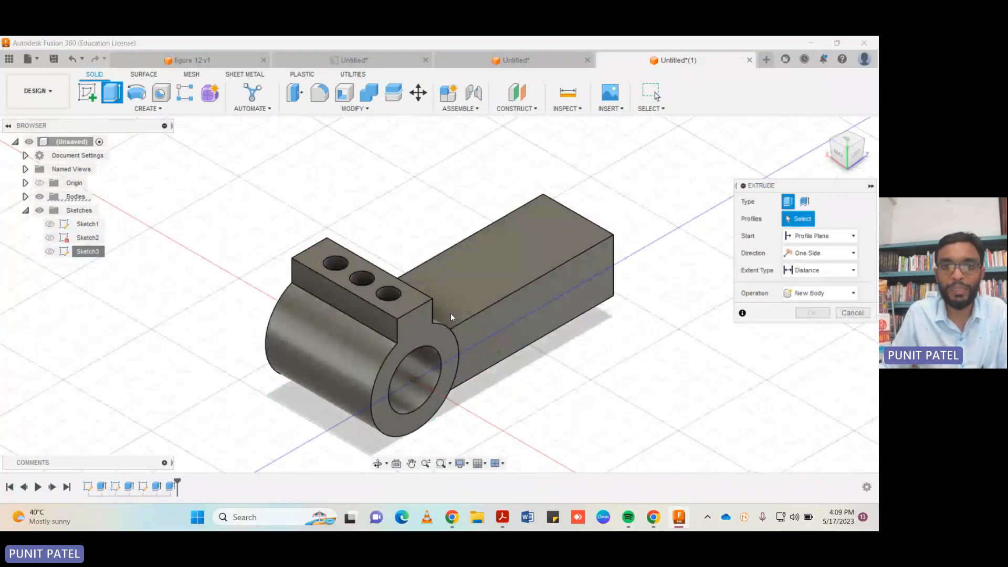
left_click(521, 314)
left_click(813, 283)
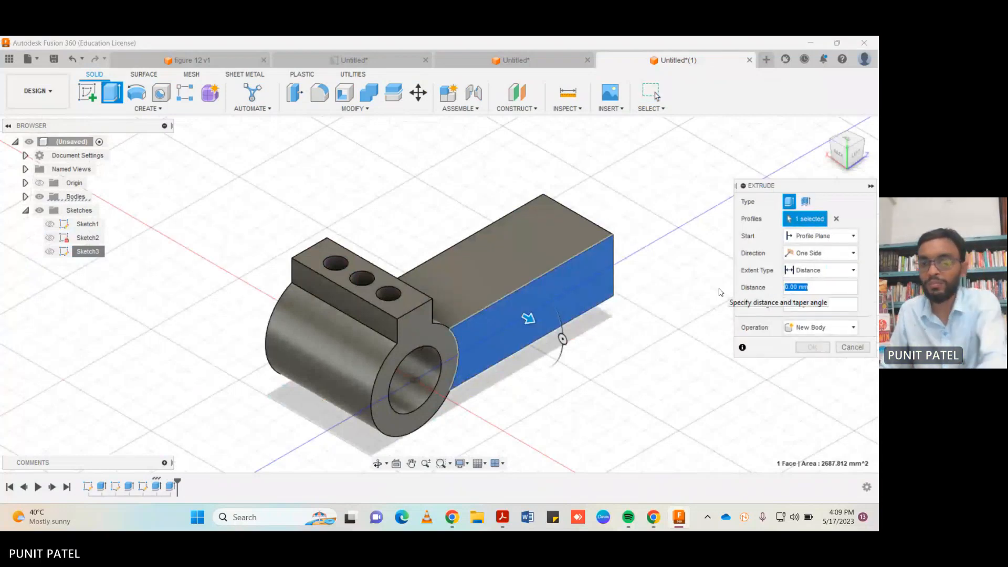
type("-20")
key("Return")
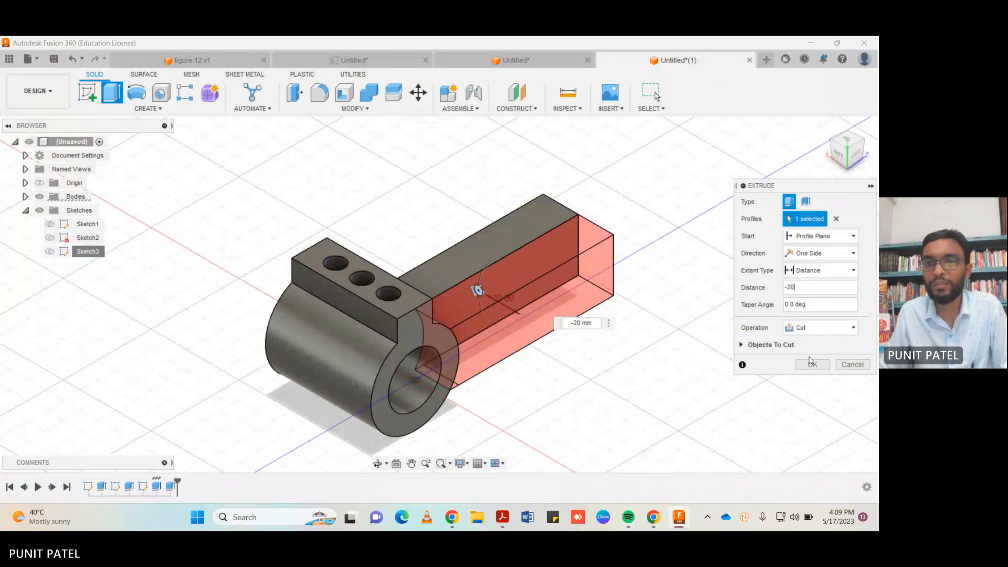
key("Return")
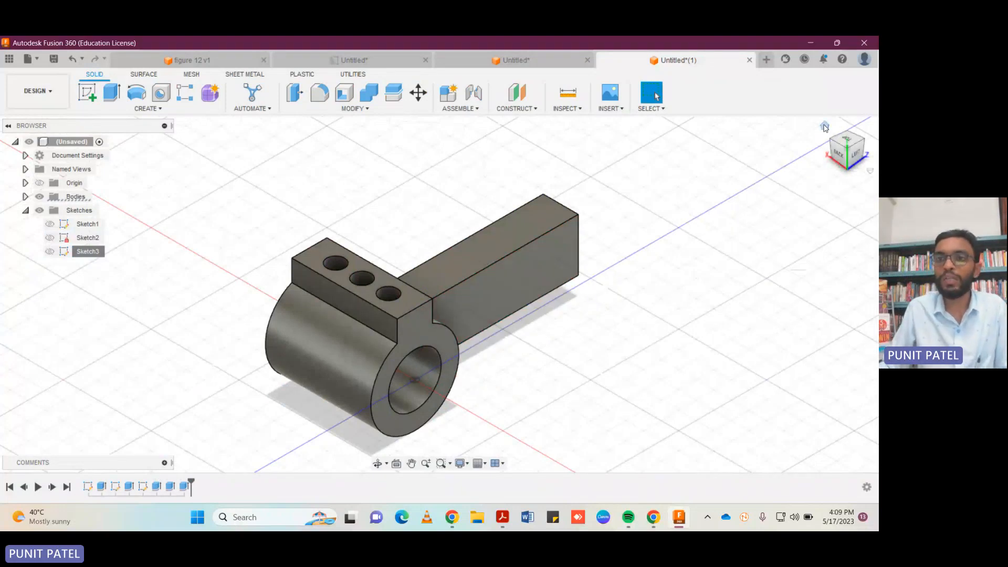
Fillet the upper and lower edges of the side arm's free end with a 15 mm radius.
left_click(826, 126)
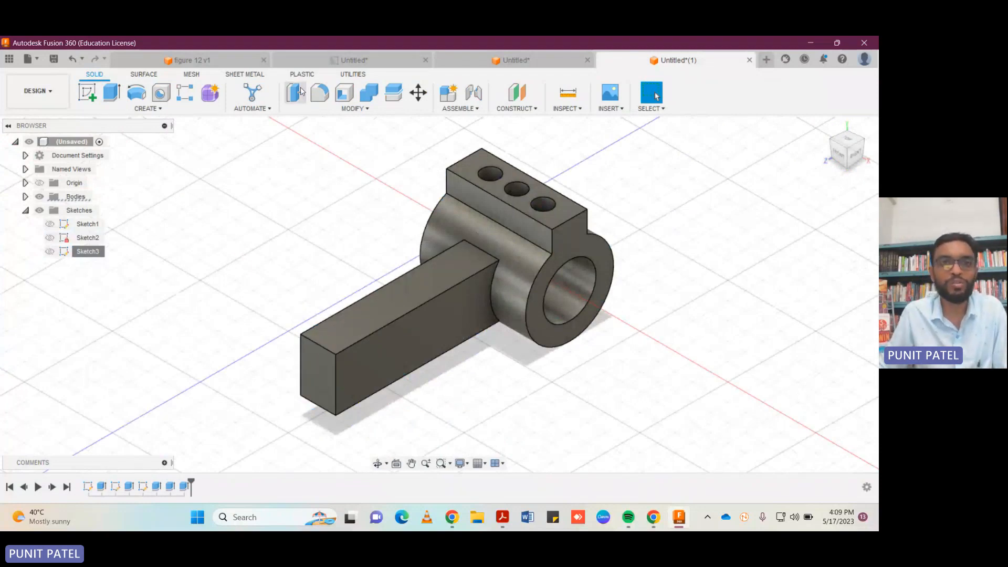
left_click(319, 93)
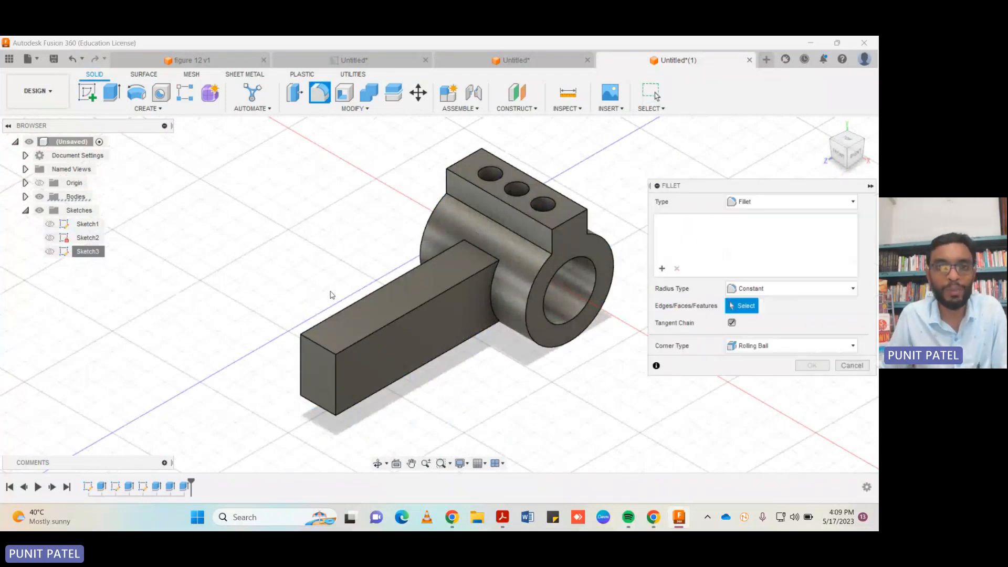
left_click(319, 345)
type("10")
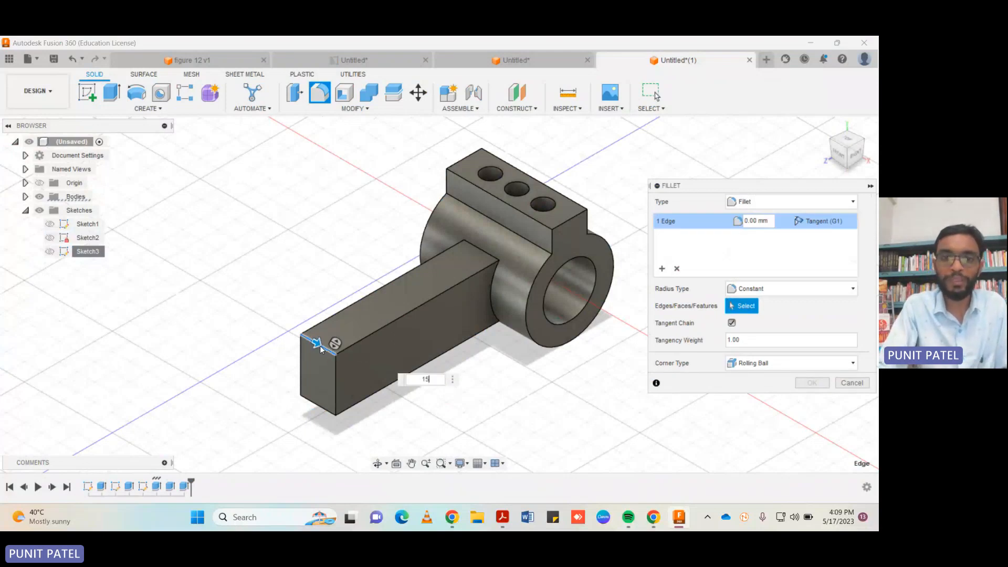
key("Return")
key("f")
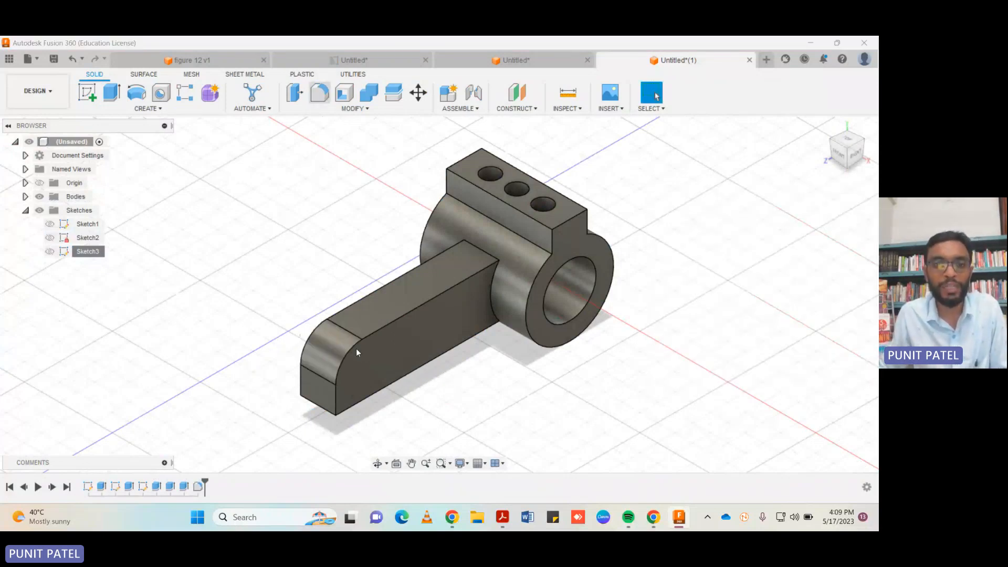
left_click(325, 410)
type("10")
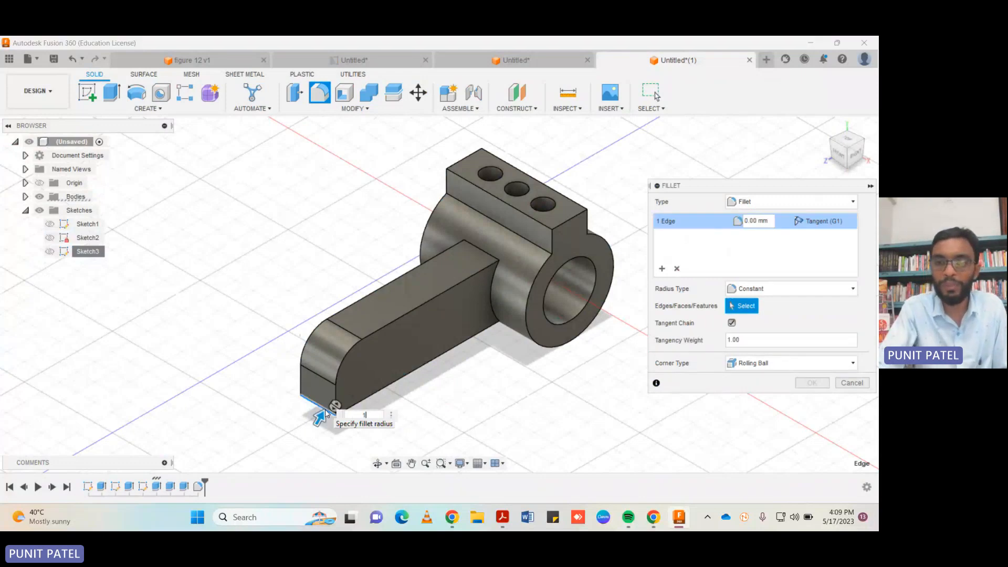
key("Return")
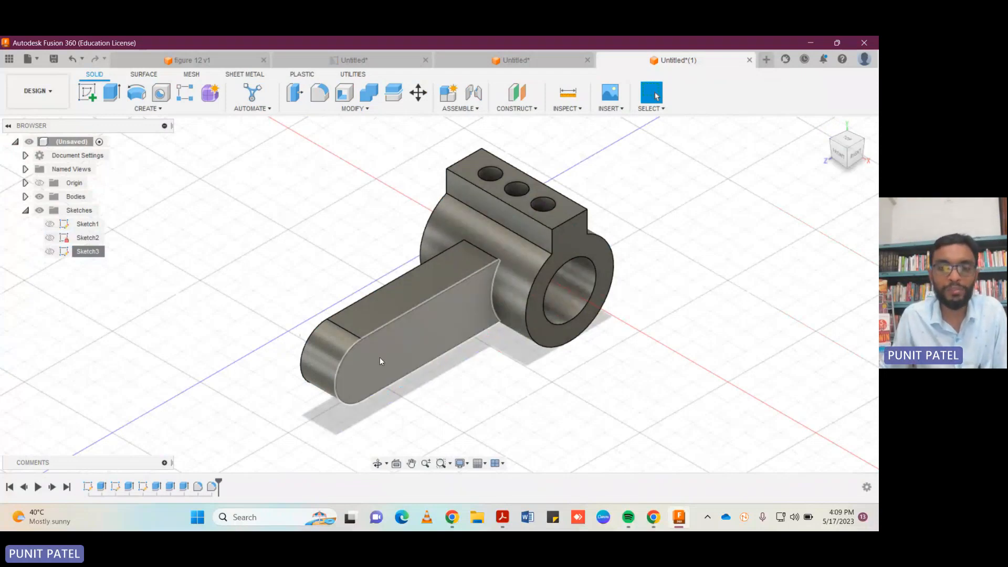
Start a sketch on the arm's side face and draw a 15 mm horizontal line inward from the rounded end's midpoint.
left_click(854, 153)
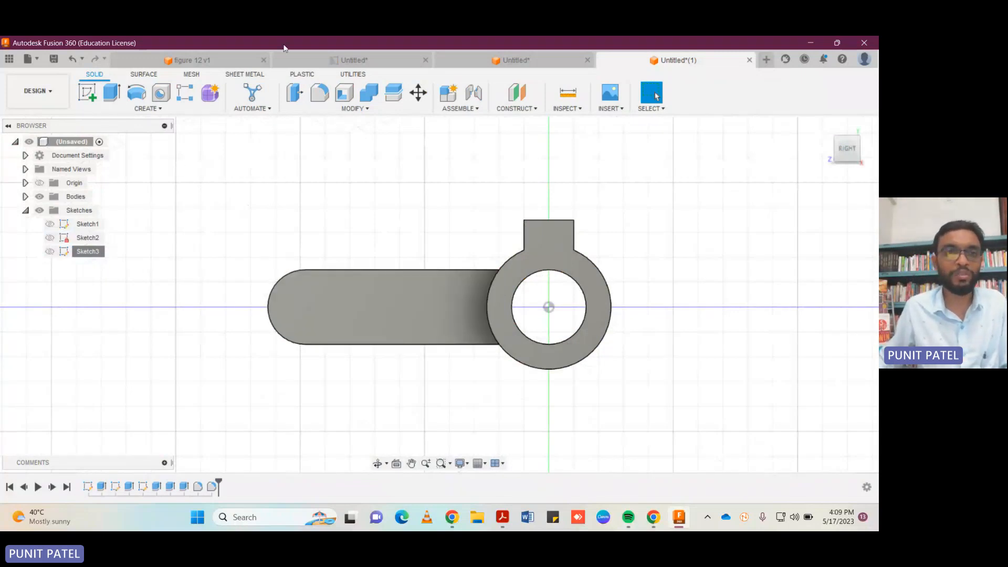
left_click(87, 92)
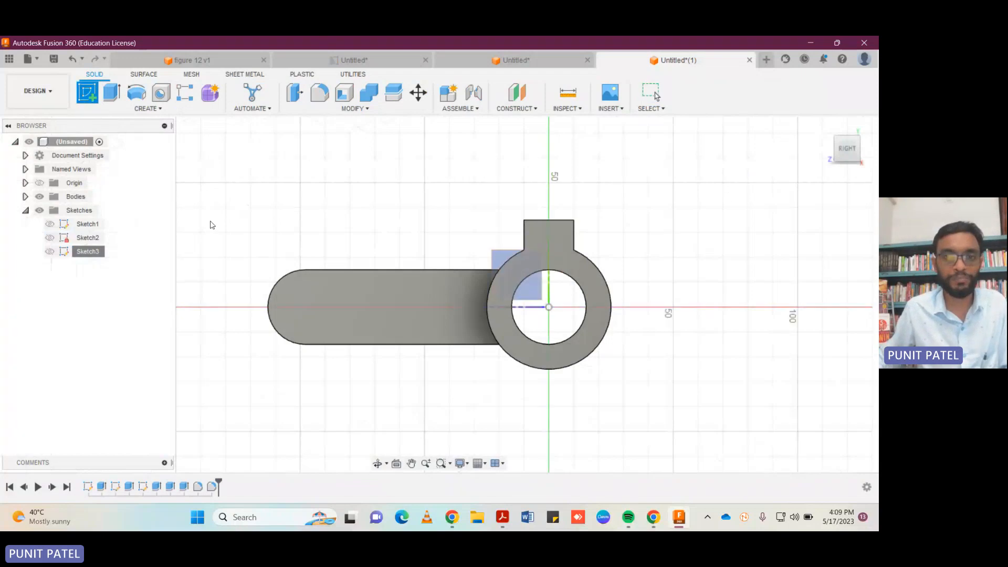
left_click(555, 246)
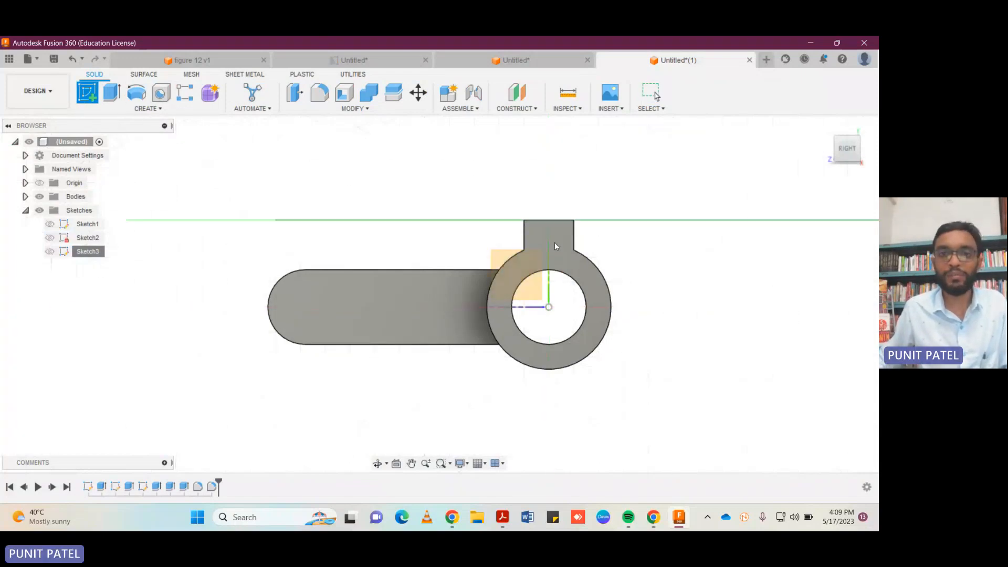
left_click(337, 292)
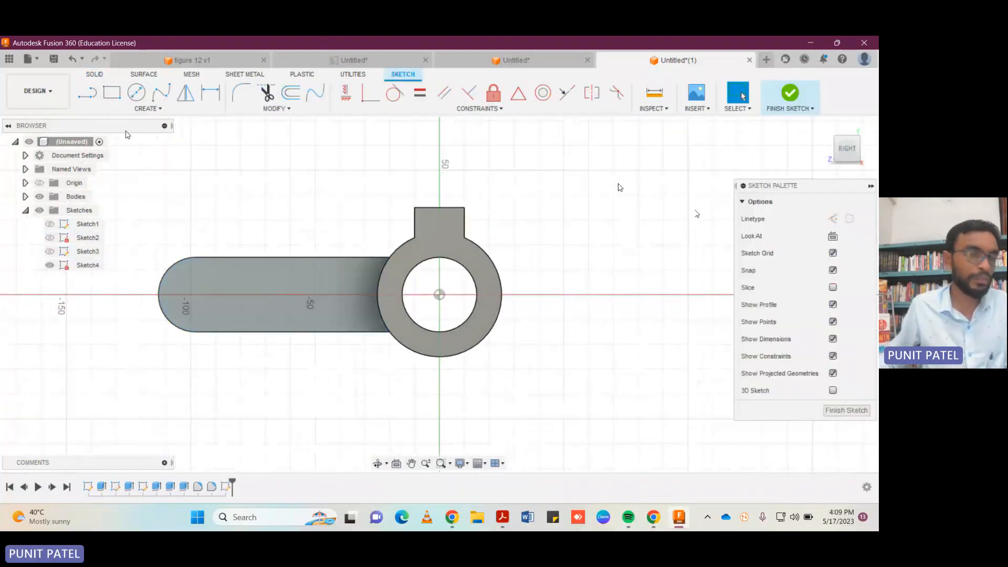
left_click(87, 92)
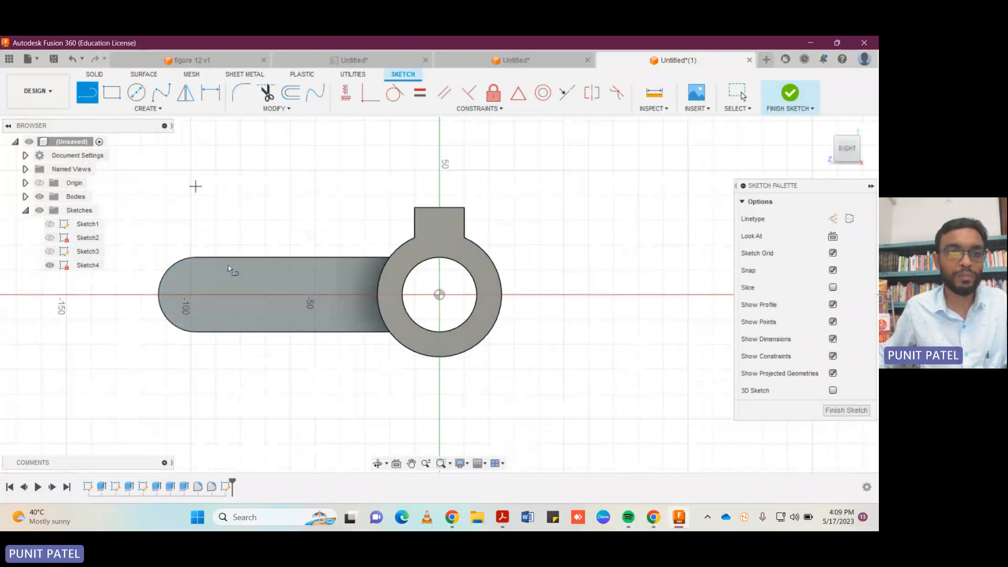
left_click(158, 292)
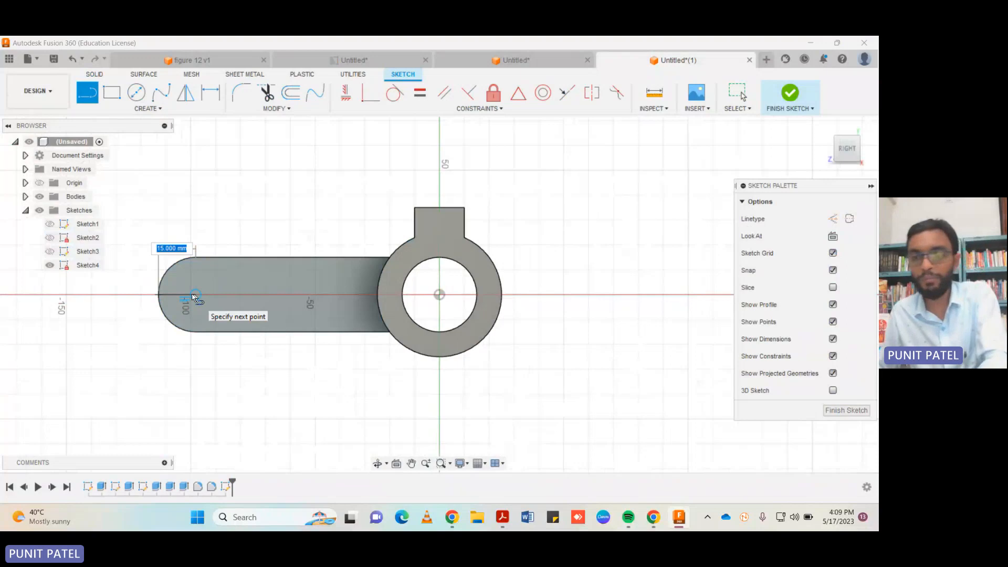
left_click(195, 294)
key("Escape")
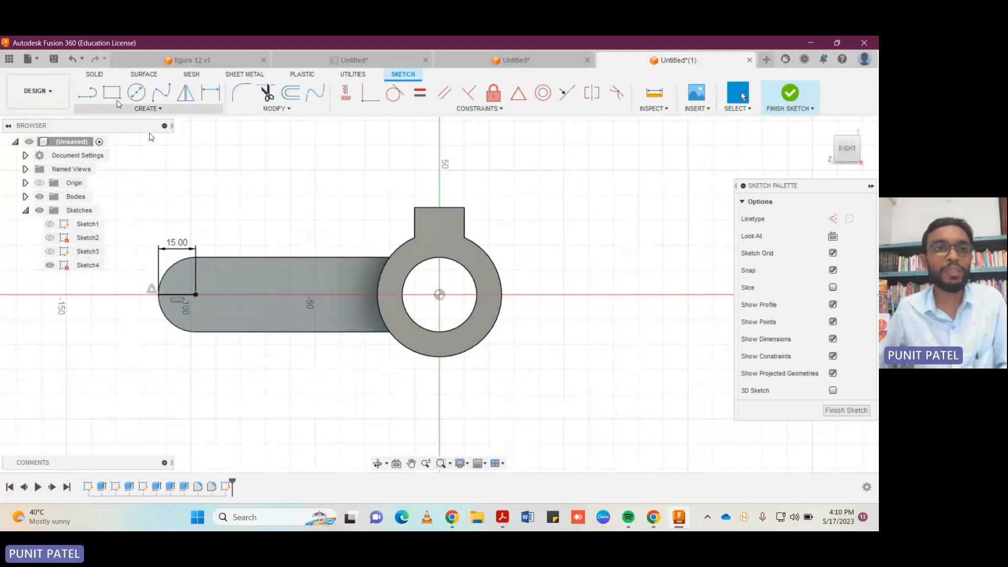
From the line's inner end, draw a 7.5 mm line straight up and a 20 mm horizontal line toward the ring.
left_click(87, 94)
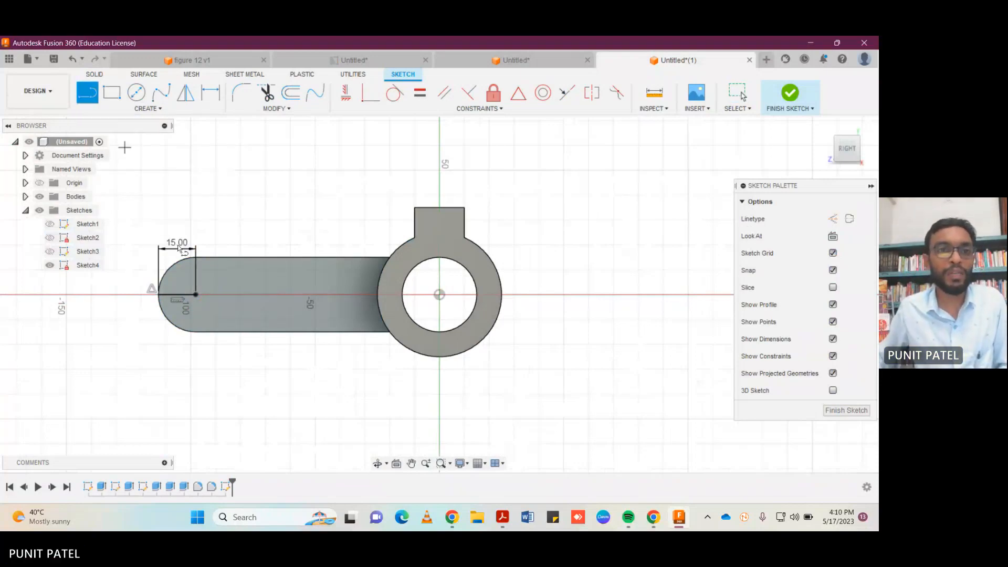
left_click(195, 295)
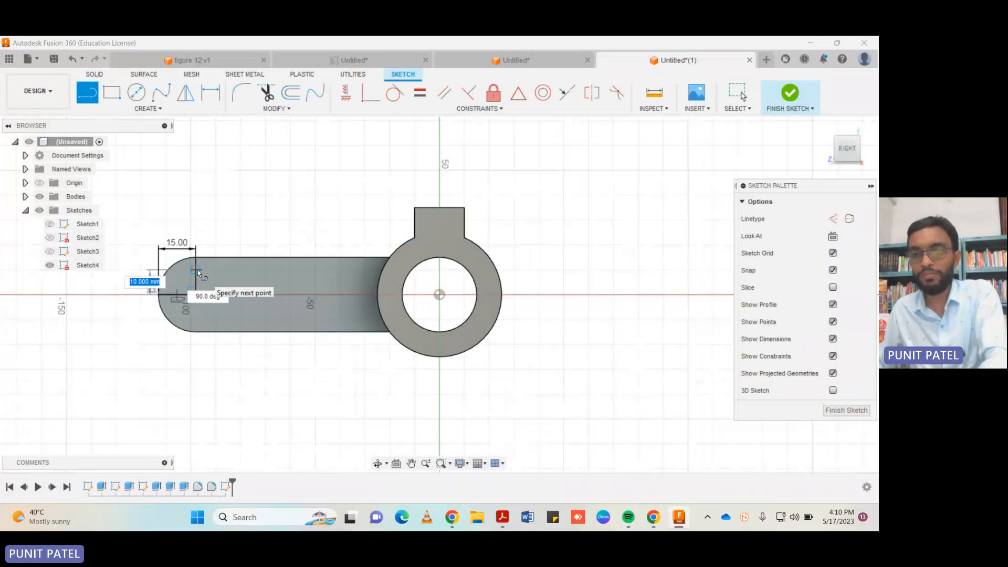
type("7.5")
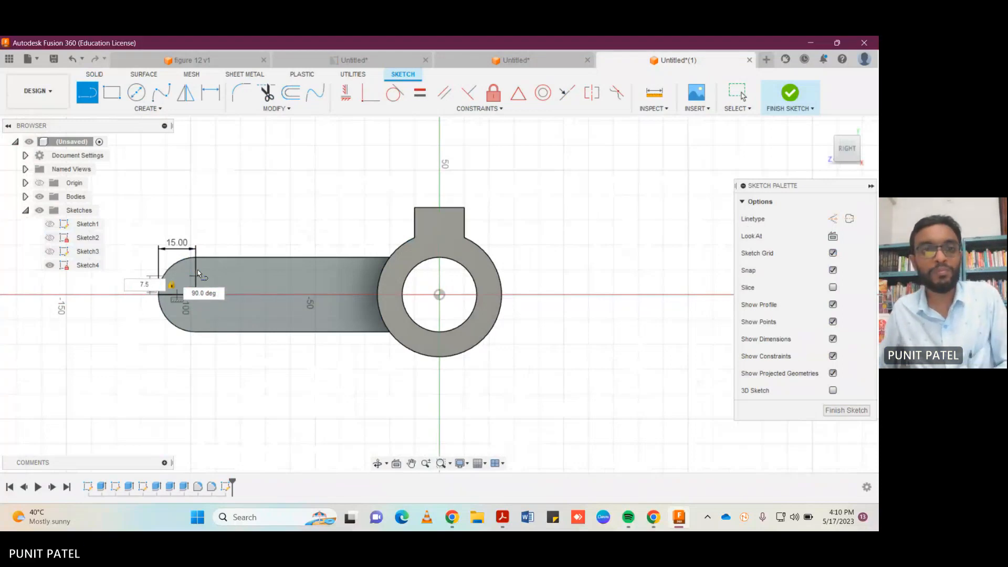
key("Return")
type("20")
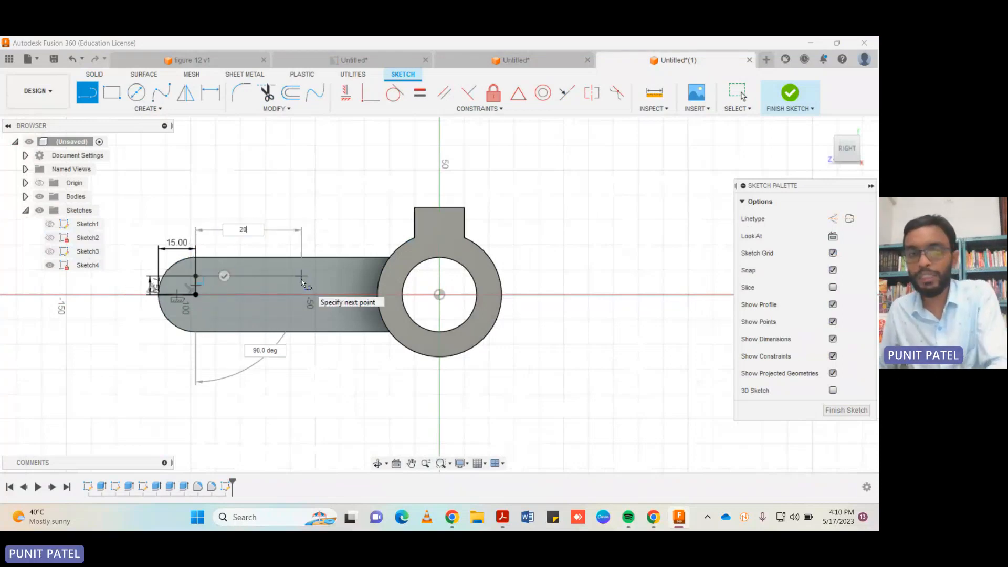
key("Tab")
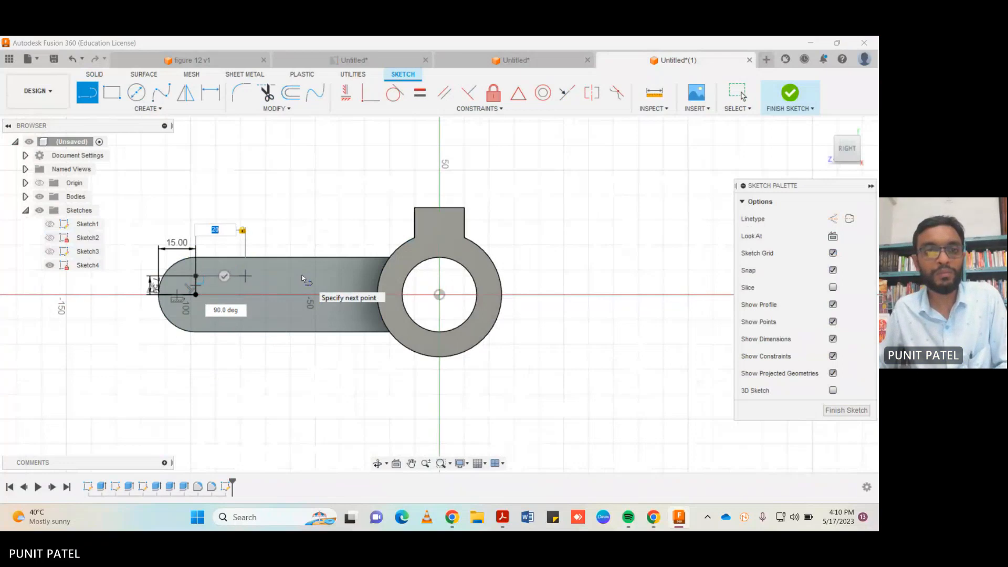
key("Return")
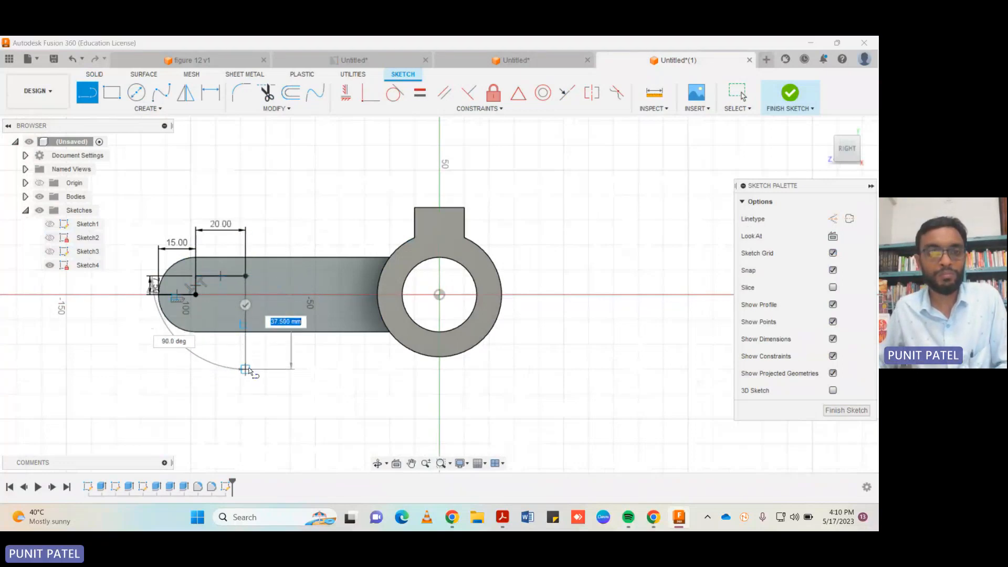
Complete the slot rectangle with a 15 mm line down, a 20 mm line back, and a closing line to the start point.
type("15")
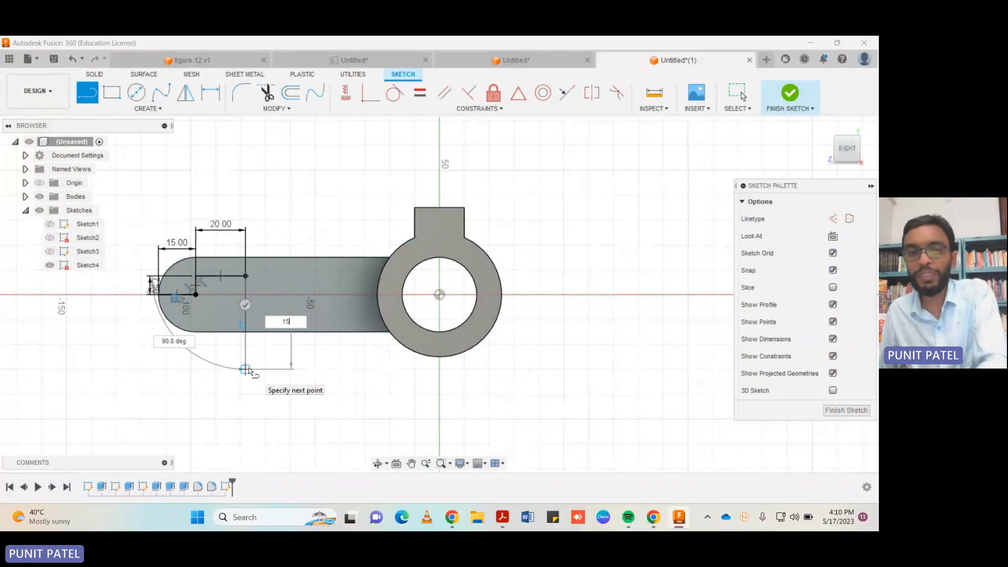
key("Return")
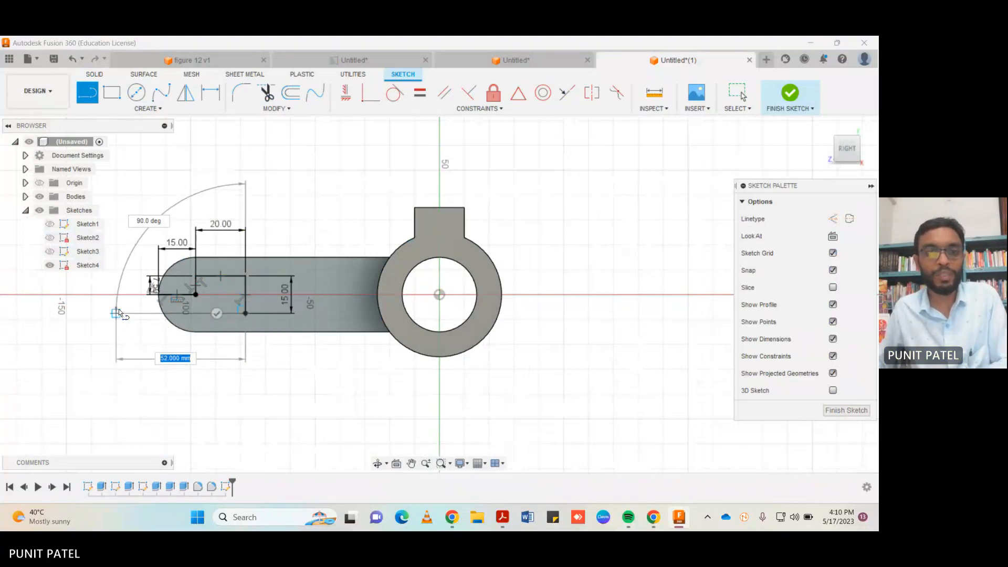
type("20")
key("Return")
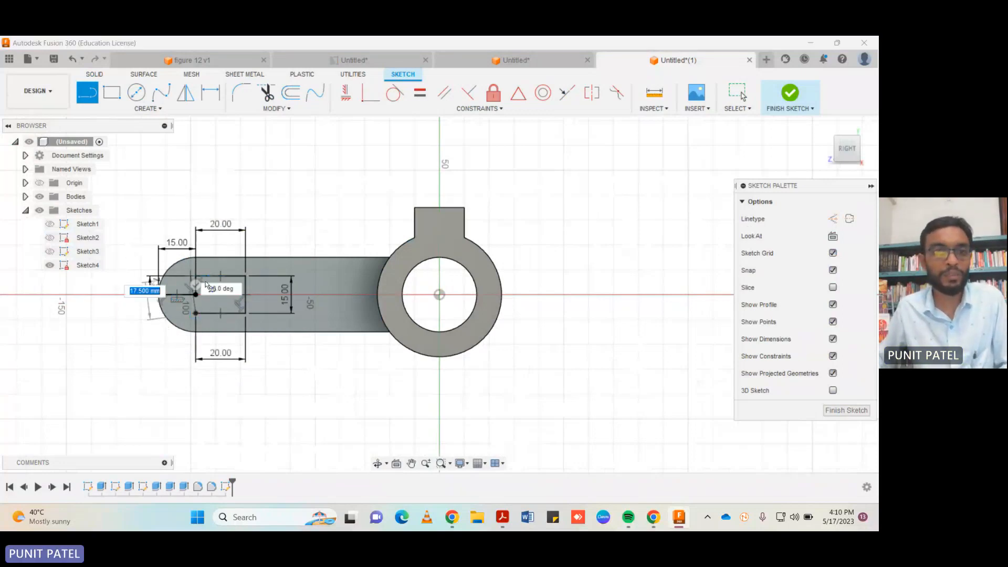
left_click(196, 295)
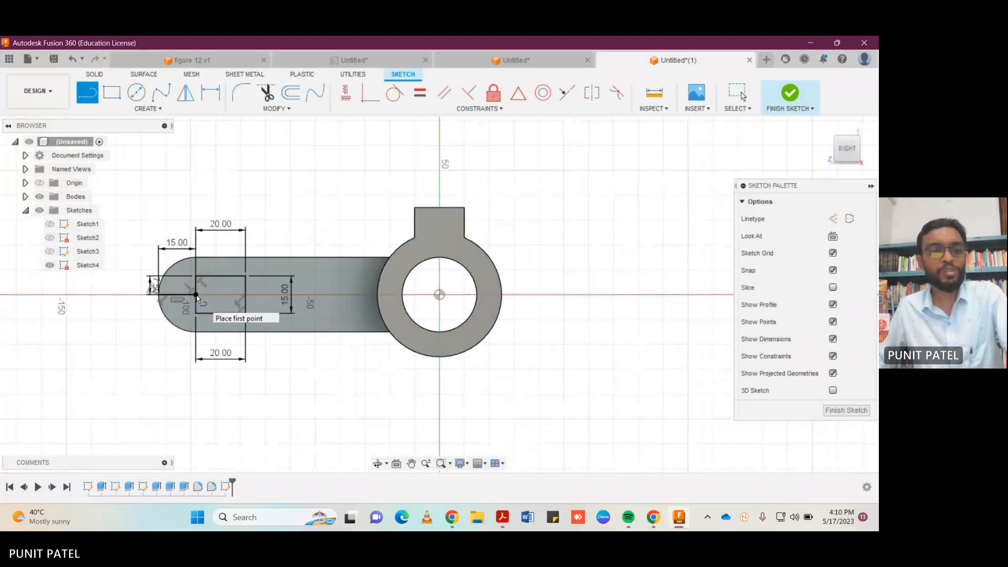
key("Escape")
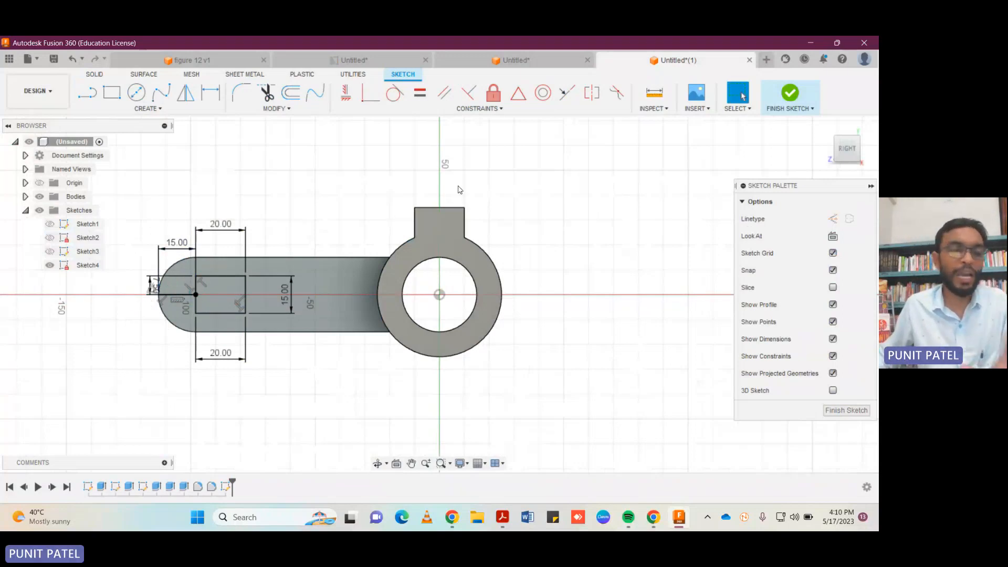
Draw a 15 mm diameter circle centred on the midpoint of the rectangle's side nearest the ring.
left_click(137, 93)
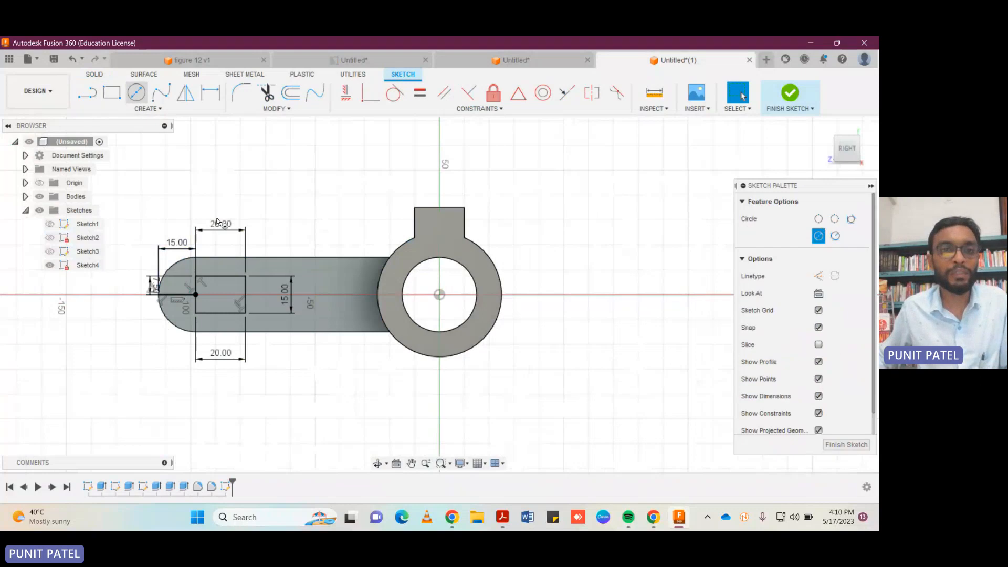
left_click(246, 295)
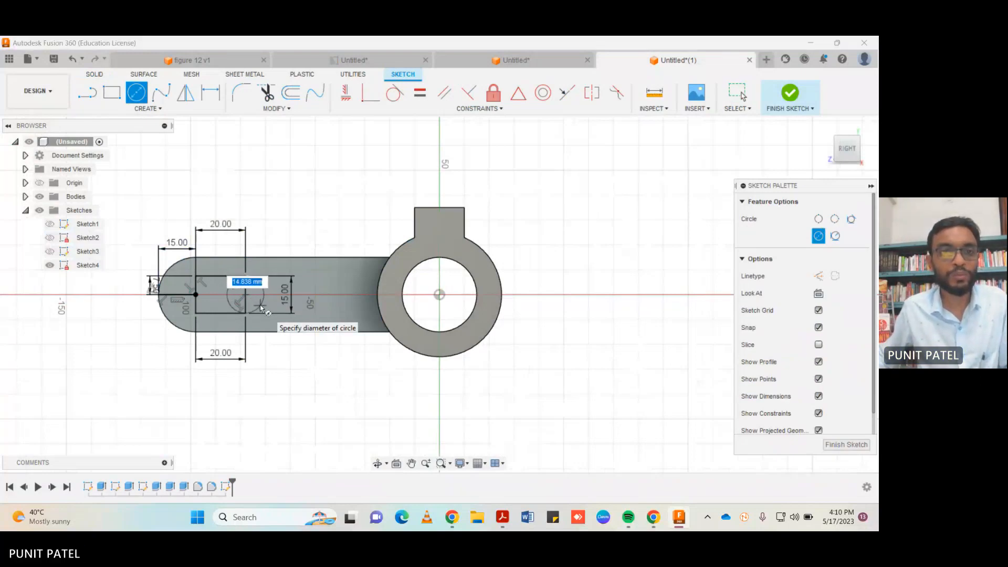
type("15")
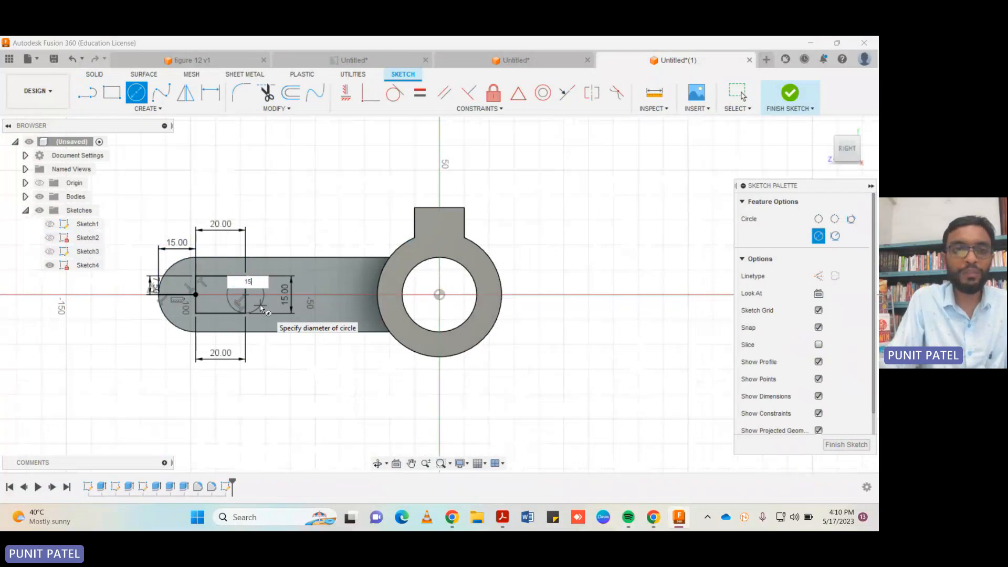
key("Return")
key("Escape")
Draw a 15 mm diameter circle centred on the midpoint of the rectangle's side nearest the arm's rounded end.
left_click(135, 94)
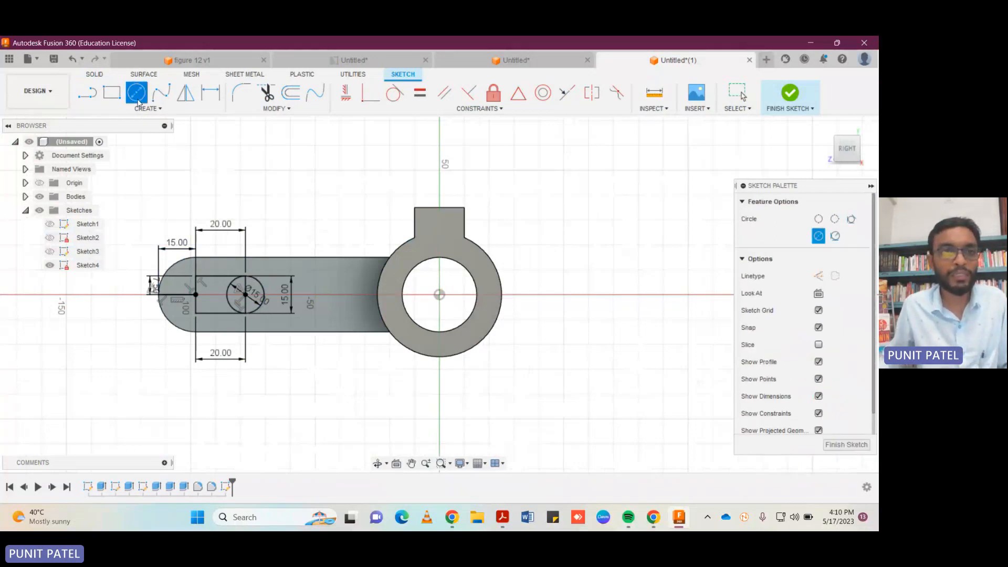
left_click(195, 295)
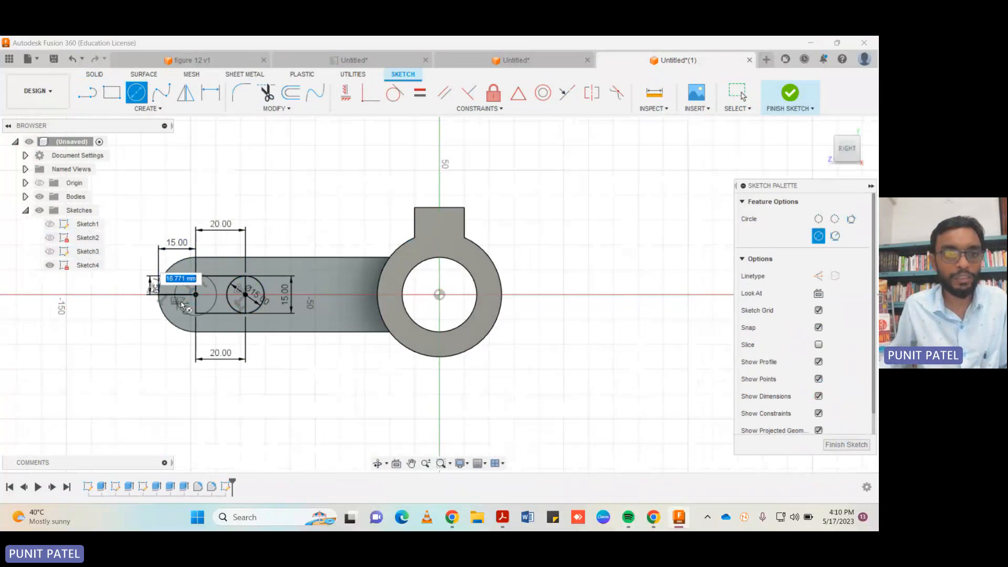
type("15")
key("Return")
key("Escape")
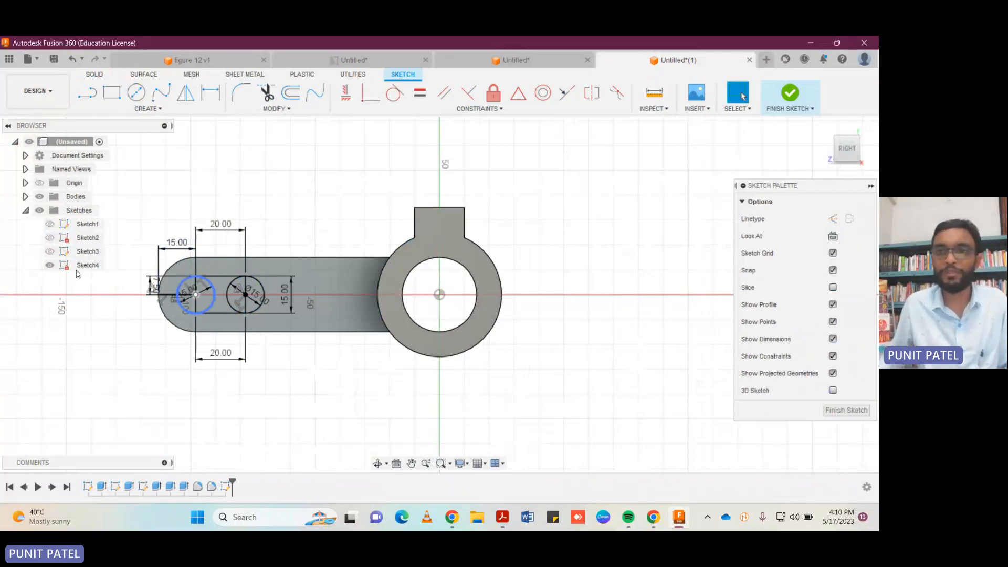
Delete the upper 20 mm, 15 mm, 7.5 mm and lower 20 mm dimensions around the slot sketch.
left_click(826, 128)
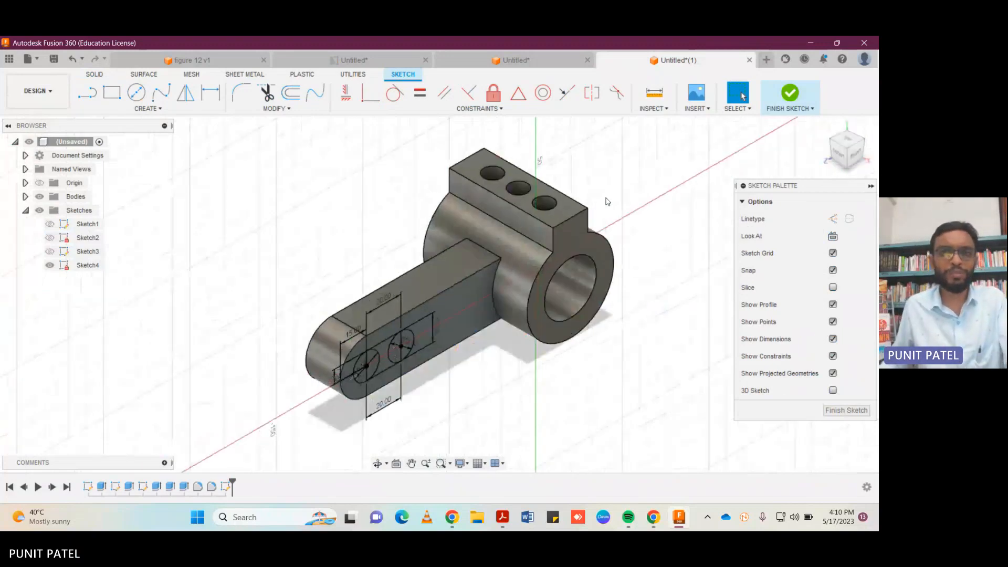
left_click(856, 156)
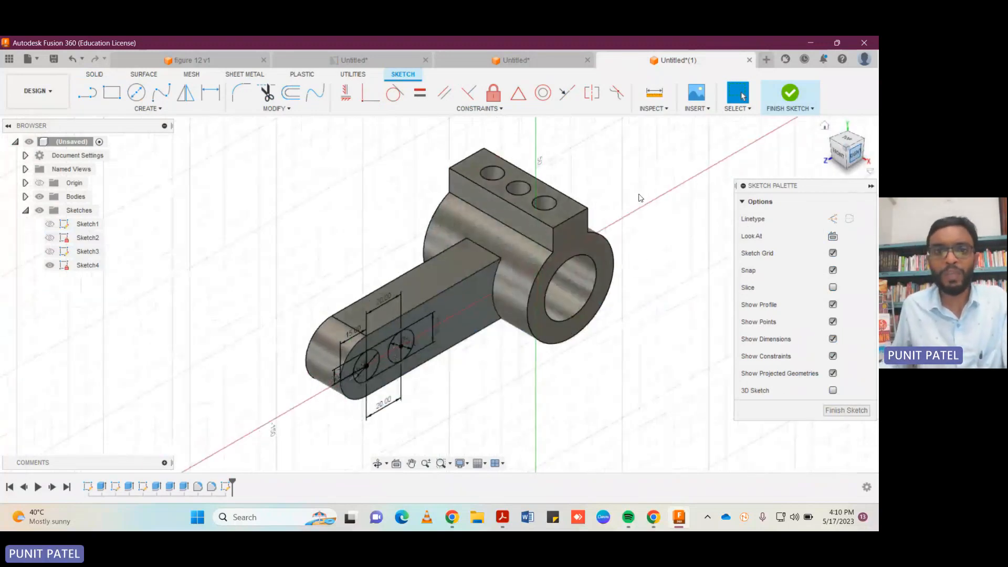
scroll(367, 296, "up", 5)
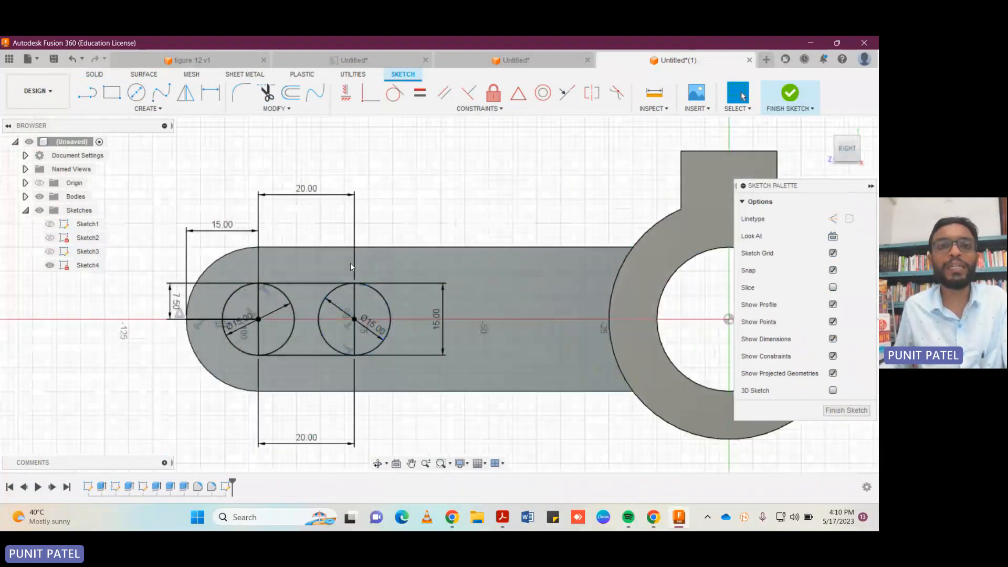
left_click(355, 231)
key("Delete")
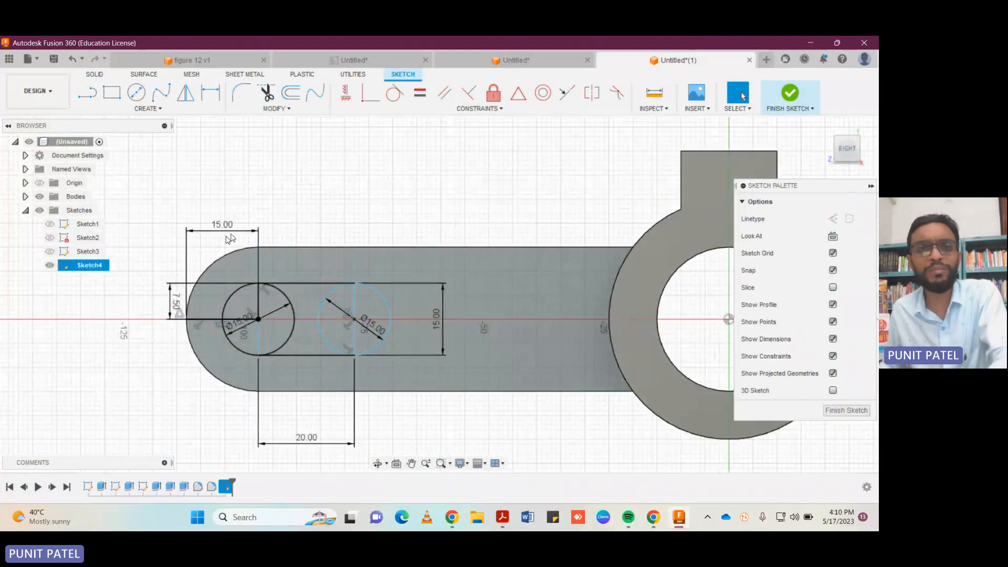
left_click(216, 230)
key("Delete")
left_click(175, 286)
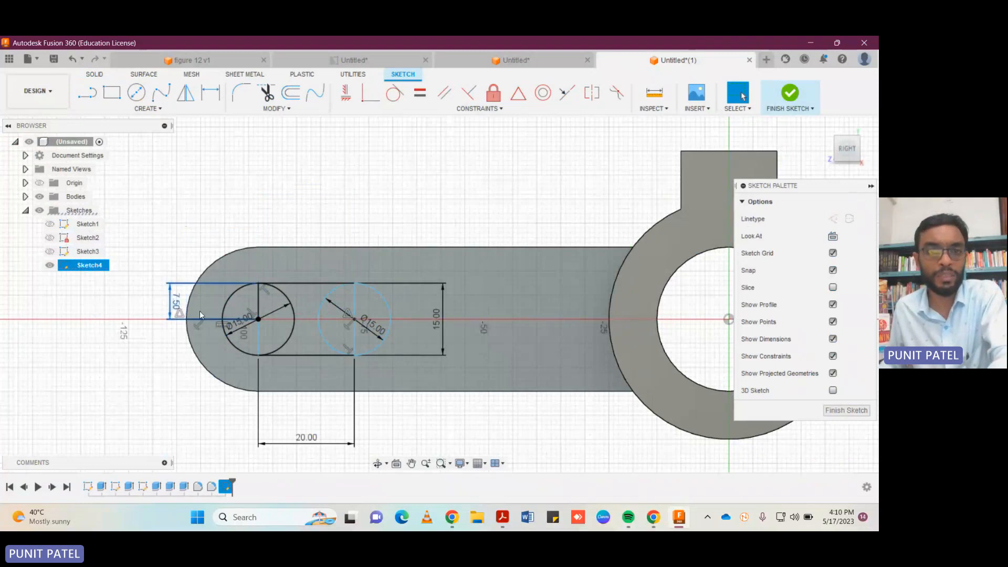
key("Delete")
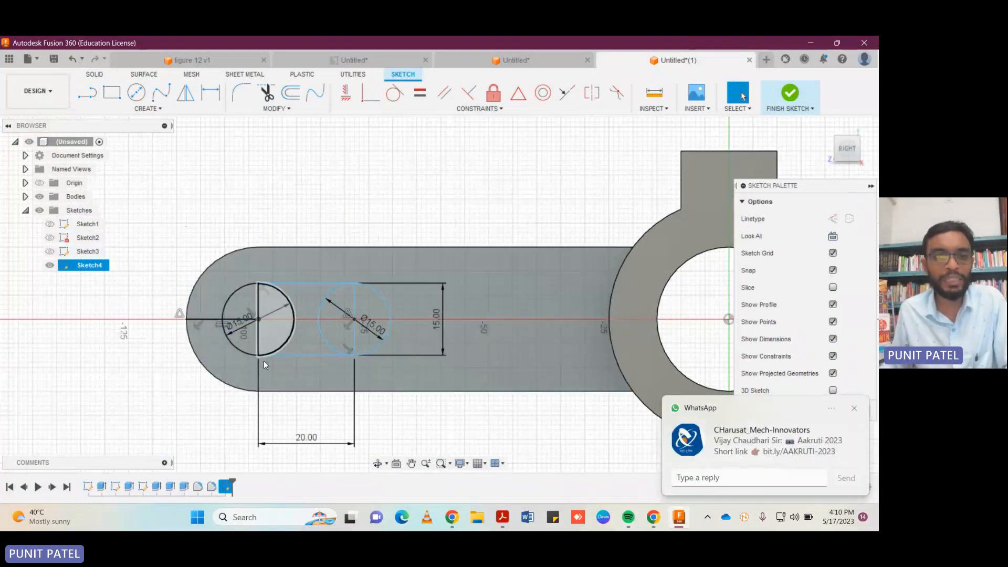
key("Delete")
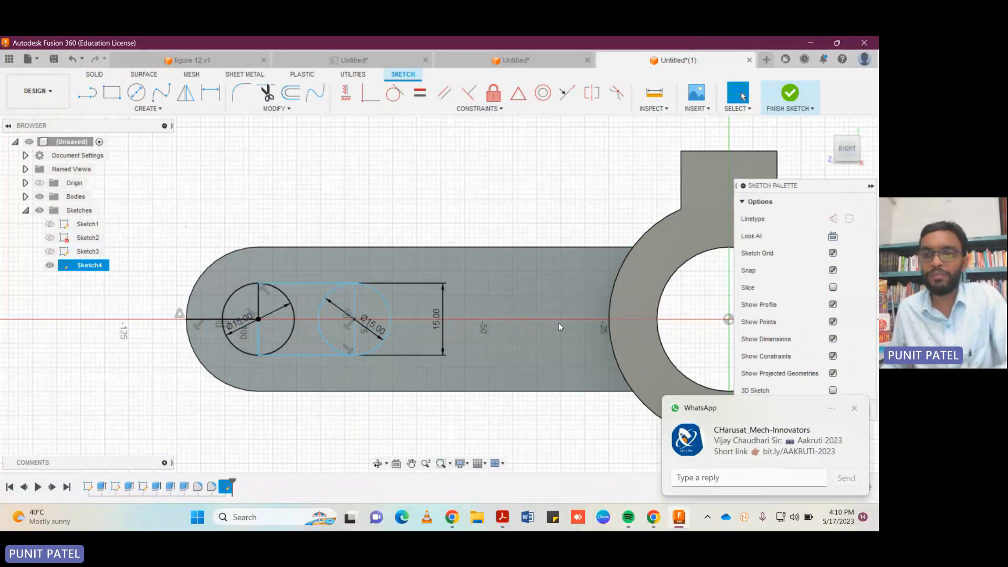
left_click(853, 411)
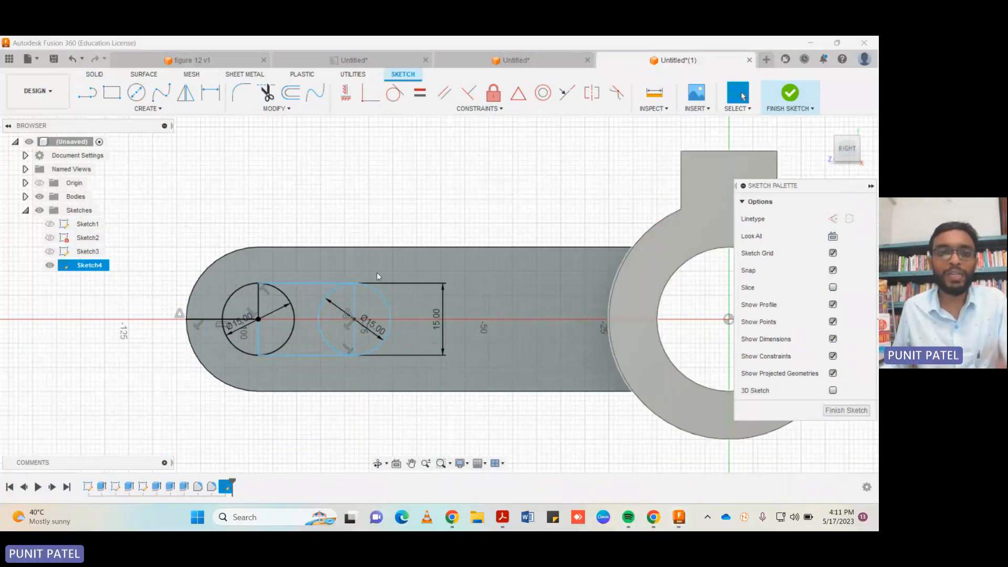
Trim the circles' inner arcs and the rectangle's short sides into a rounded slot outline, and delete the leftover 15 mm line.
left_click(256, 304)
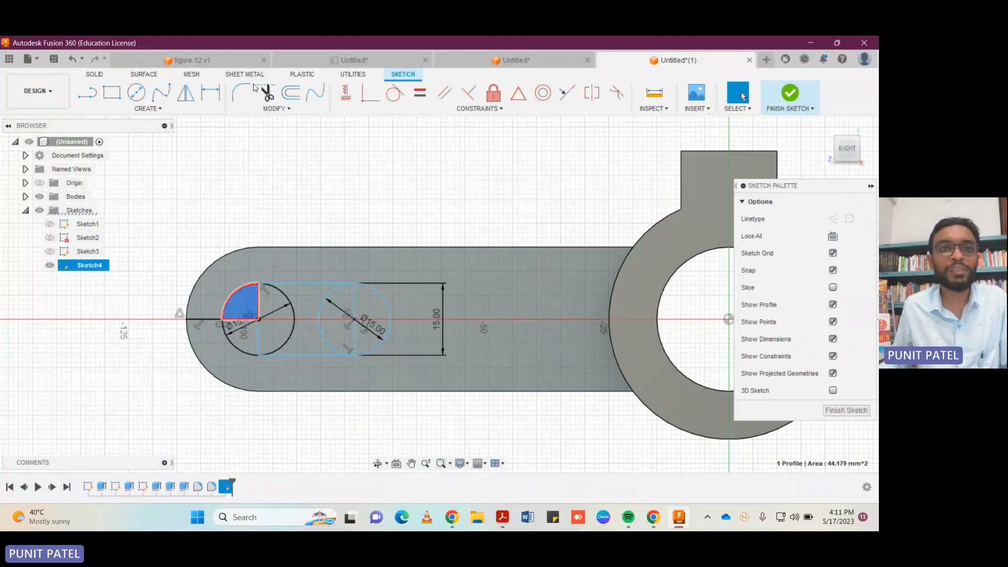
left_click(267, 95)
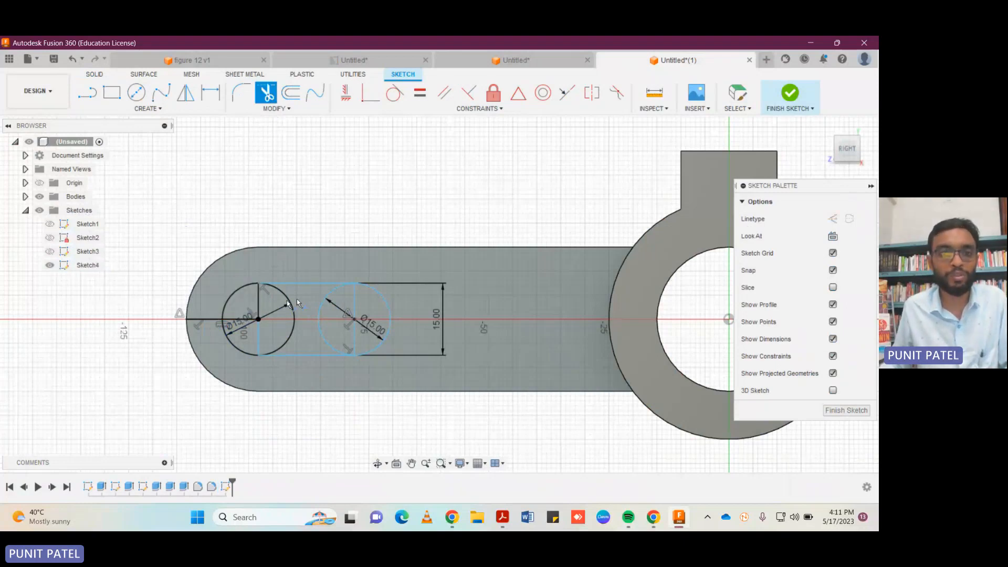
left_click(298, 303)
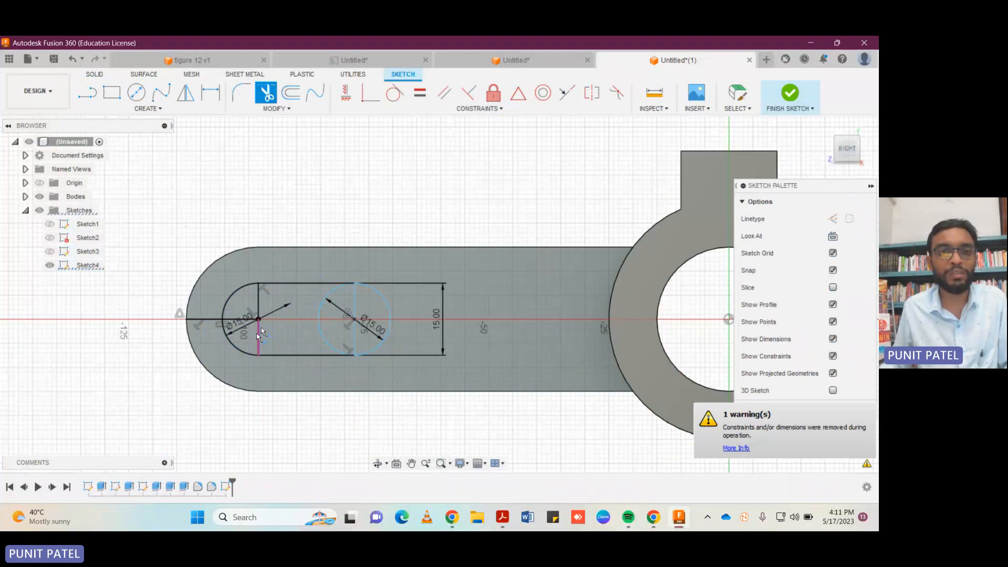
left_click(259, 309)
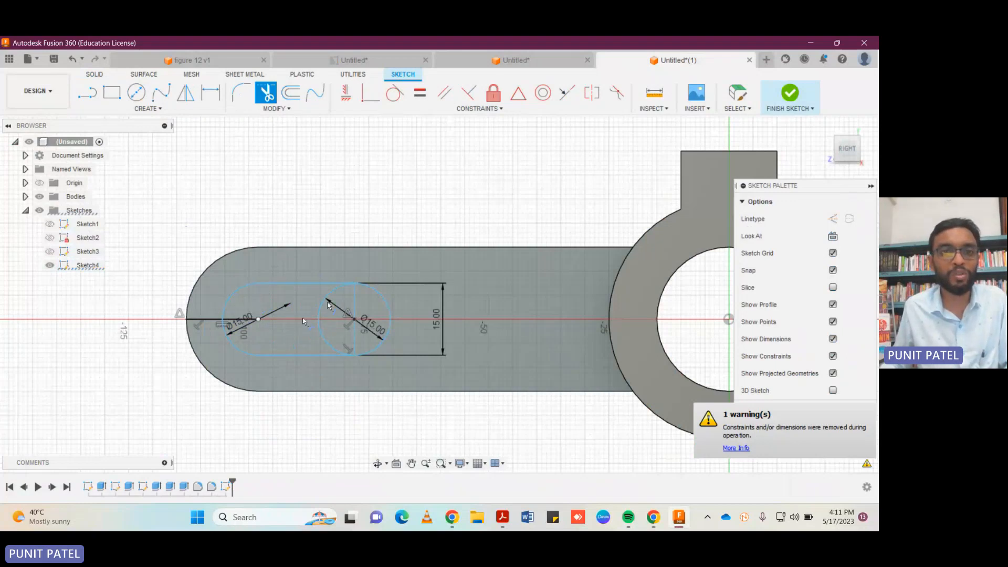
left_click(334, 292)
left_click(355, 334)
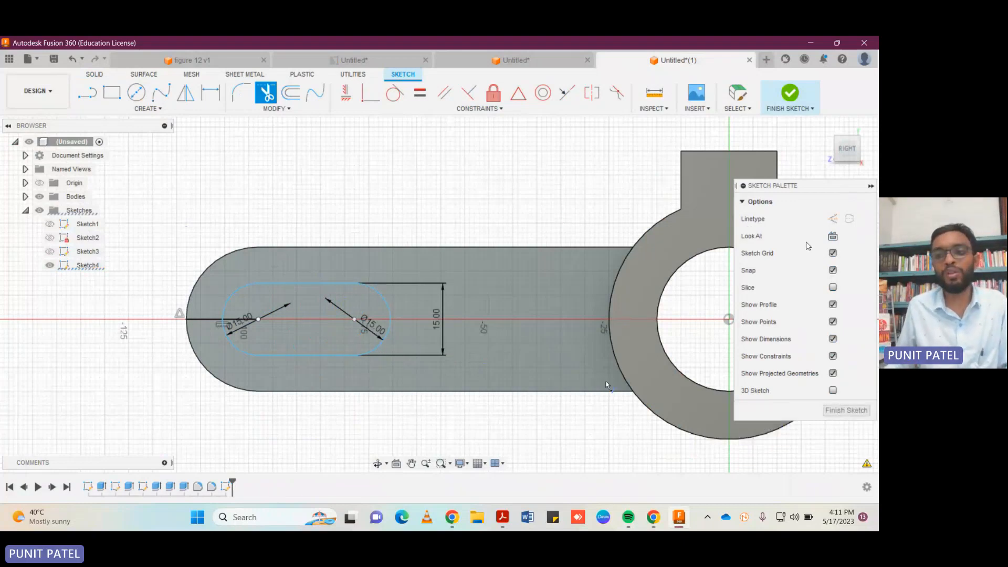
left_click(864, 410)
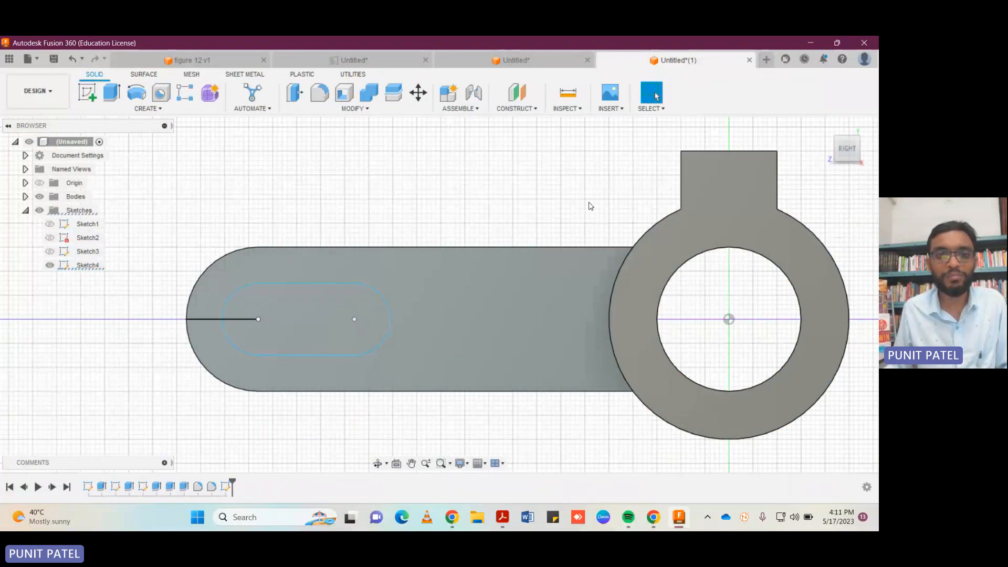
left_click(205, 320)
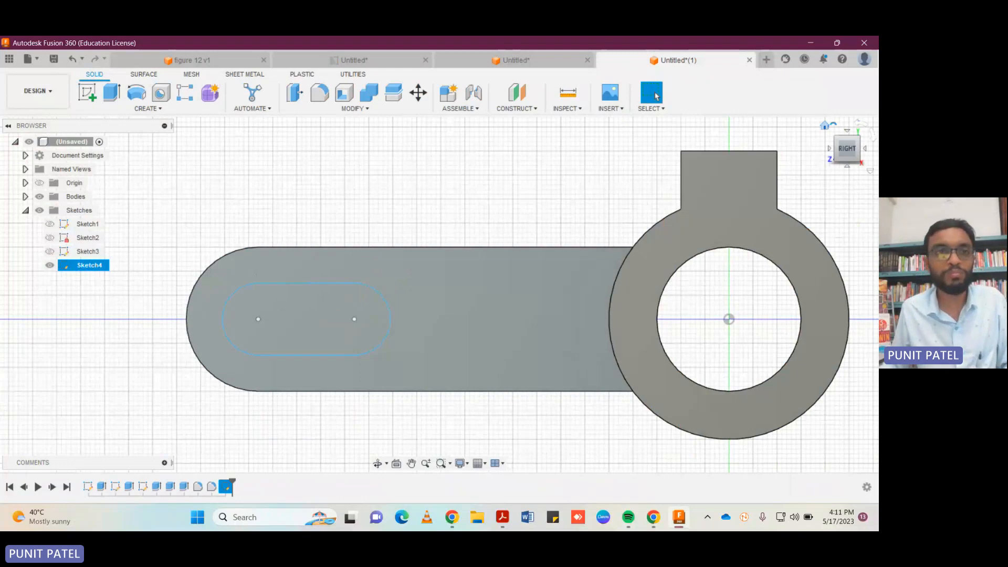
Extrude the slot profile as a cut with a distance of -50 mm through the arm.
left_click(825, 125)
left_click(112, 92)
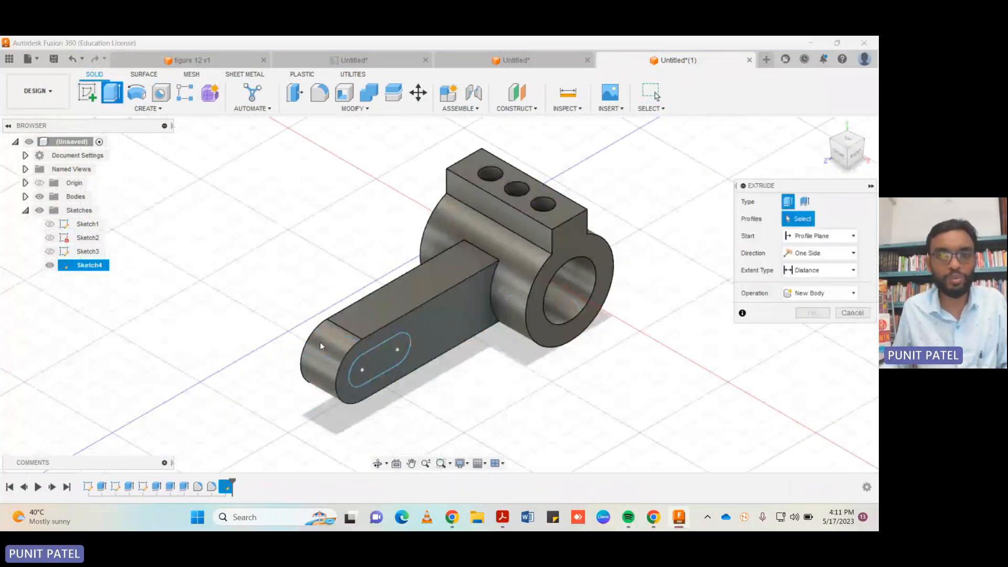
left_click(370, 357)
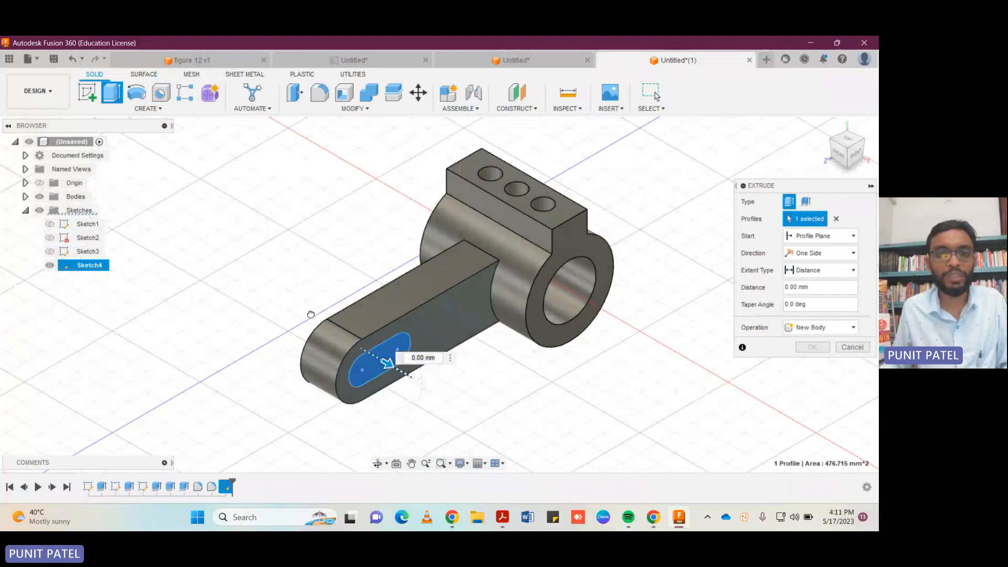
left_click_drag(311, 314, 283, 305)
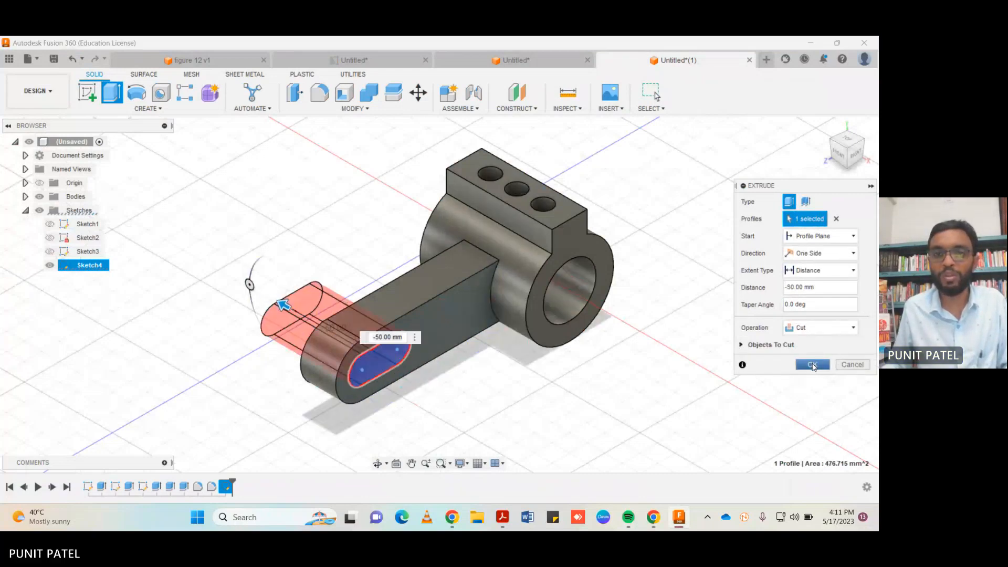
left_click(812, 364)
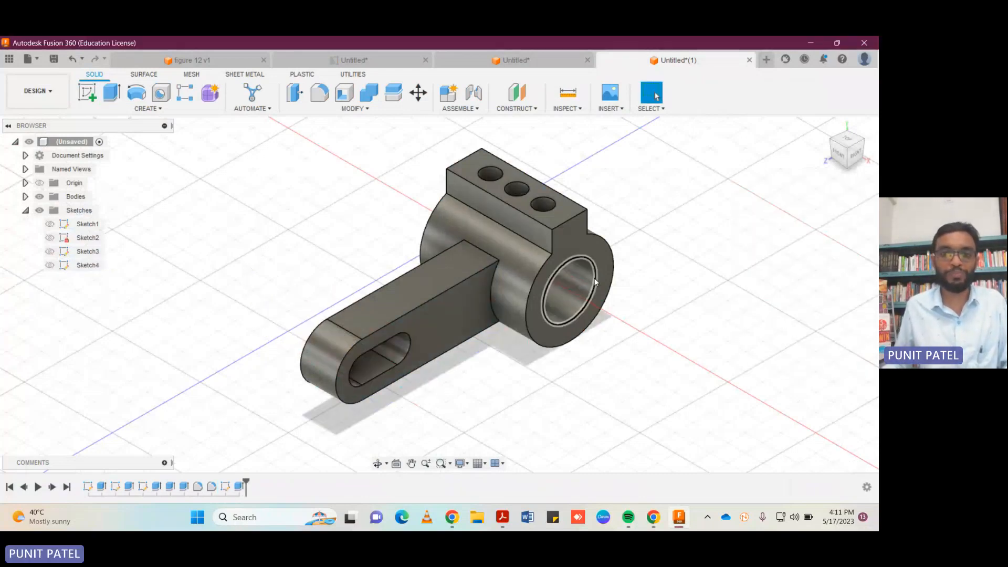
Start a sketch on the arm's slotted side face and draw a 13 mm horizontal line from the ring's edge toward the slot.
left_click(87, 93)
left_click(445, 307)
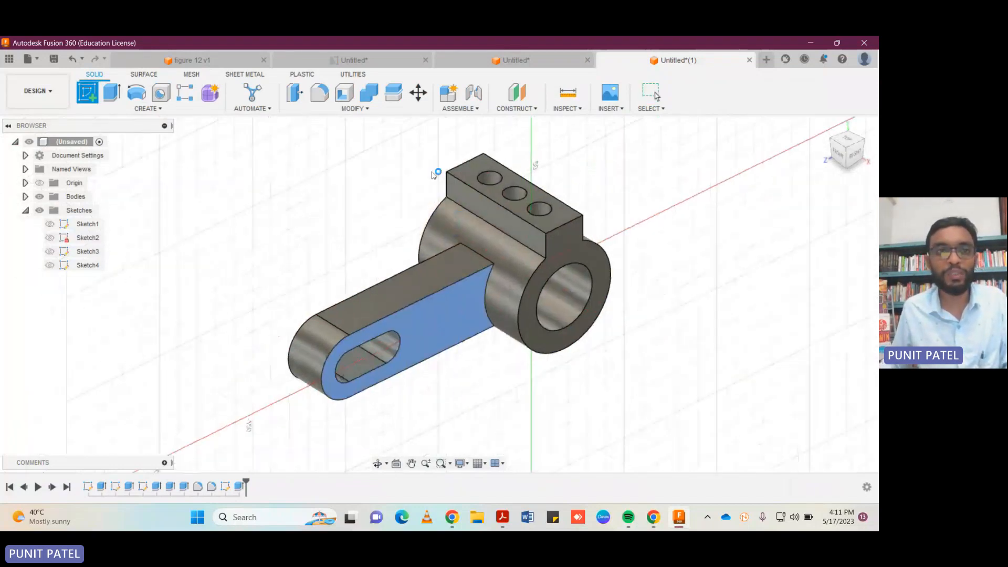
left_click(88, 93)
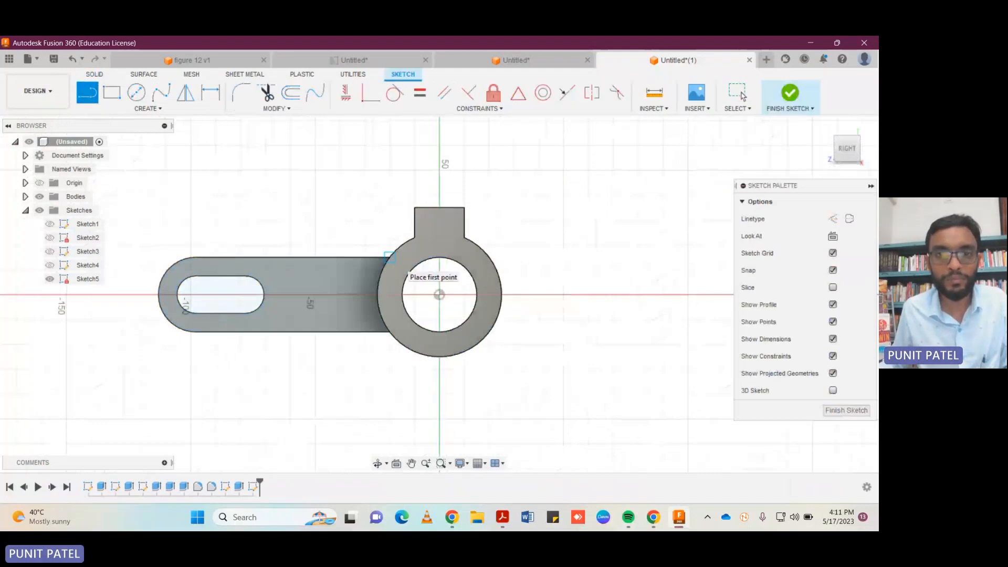
left_click(374, 292)
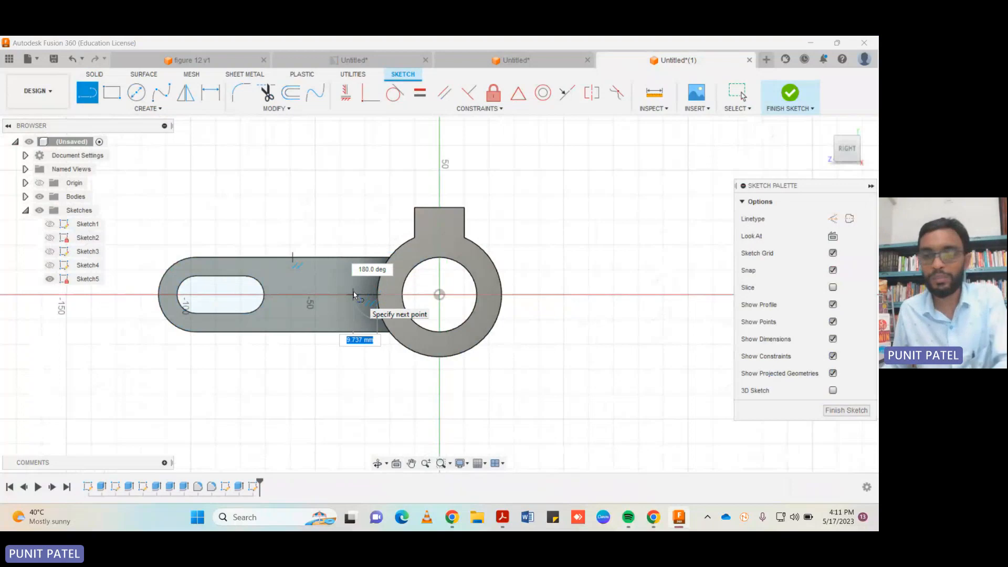
type("13")
key("Return")
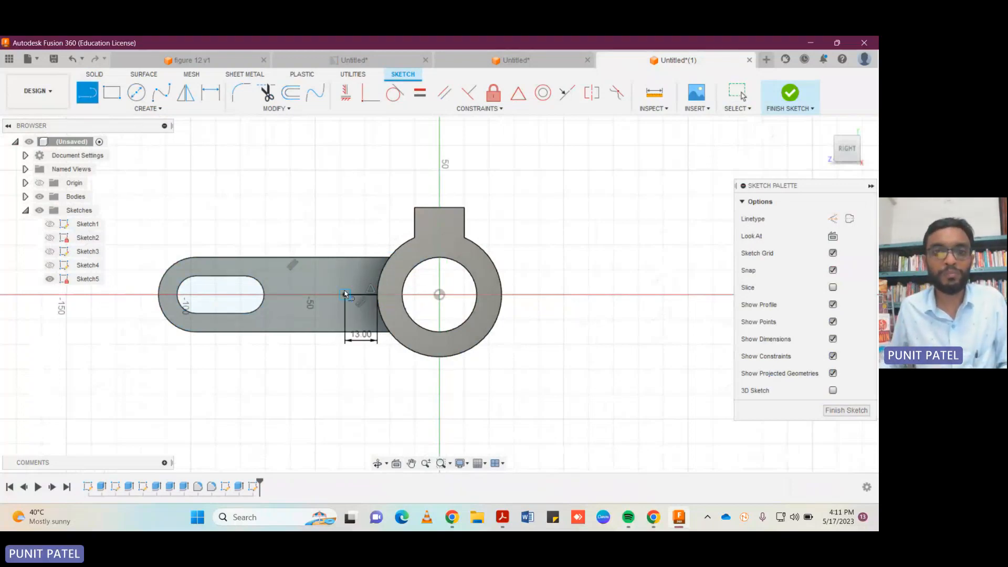
Draw a vertical line across the arm through the 13 mm line's free end, extending past both edges, and delete the 13 mm line.
left_click(345, 240)
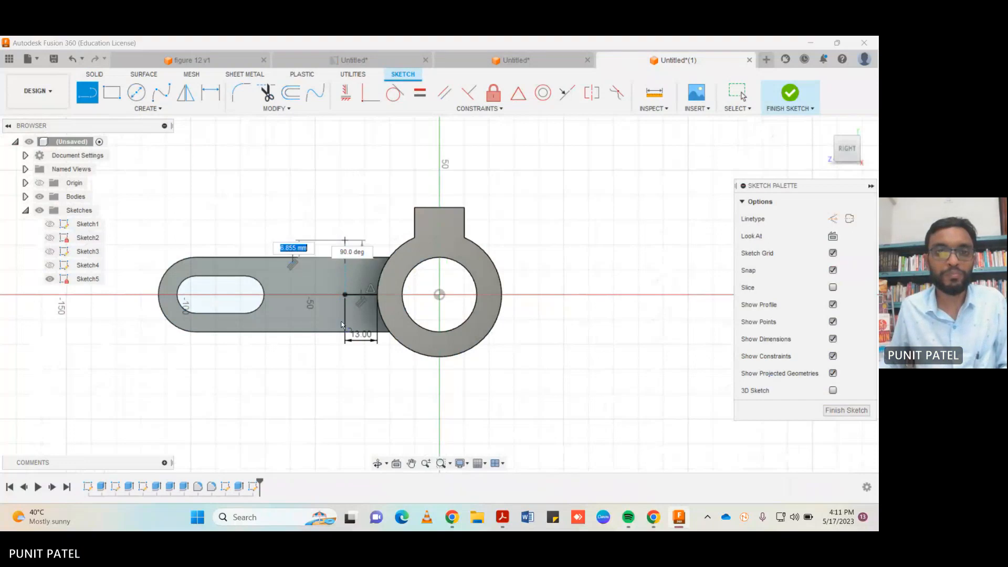
left_click(345, 357)
key("Escape")
key("Escape")
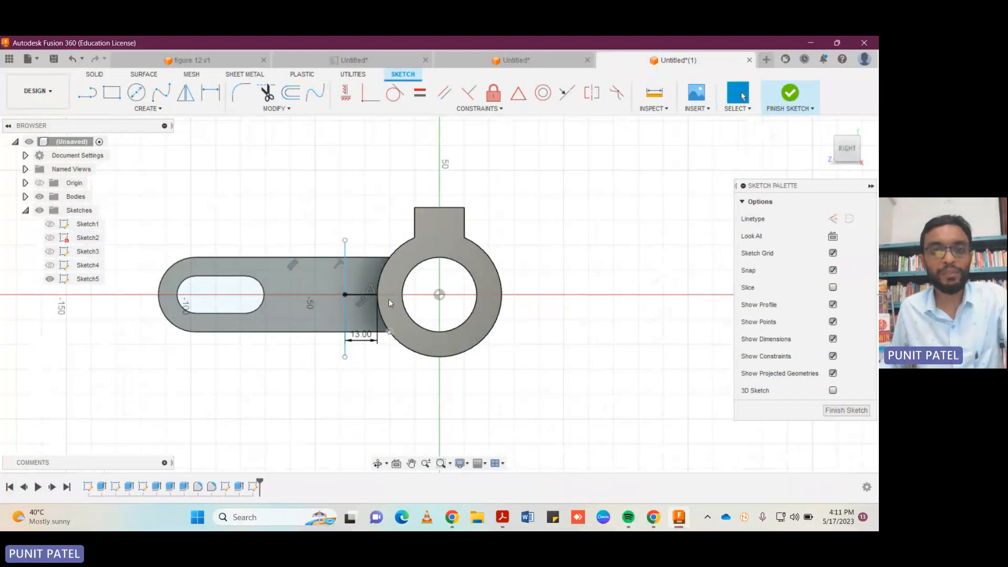
left_click(359, 296)
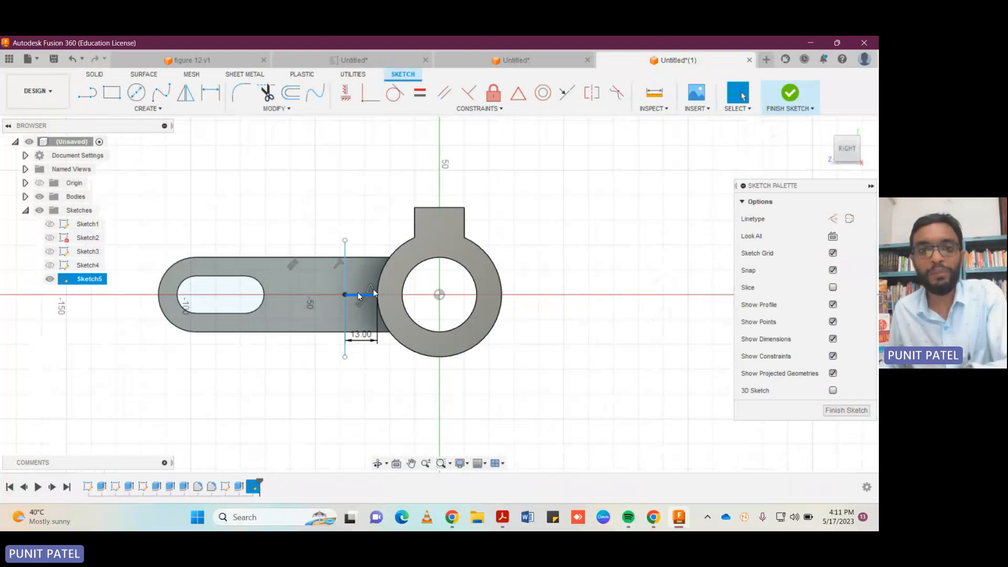
key("Delete")
Try a 10 mm diameter circle centred where the vertical line crosses the arm's upper edge, and remove it.
left_click(136, 92)
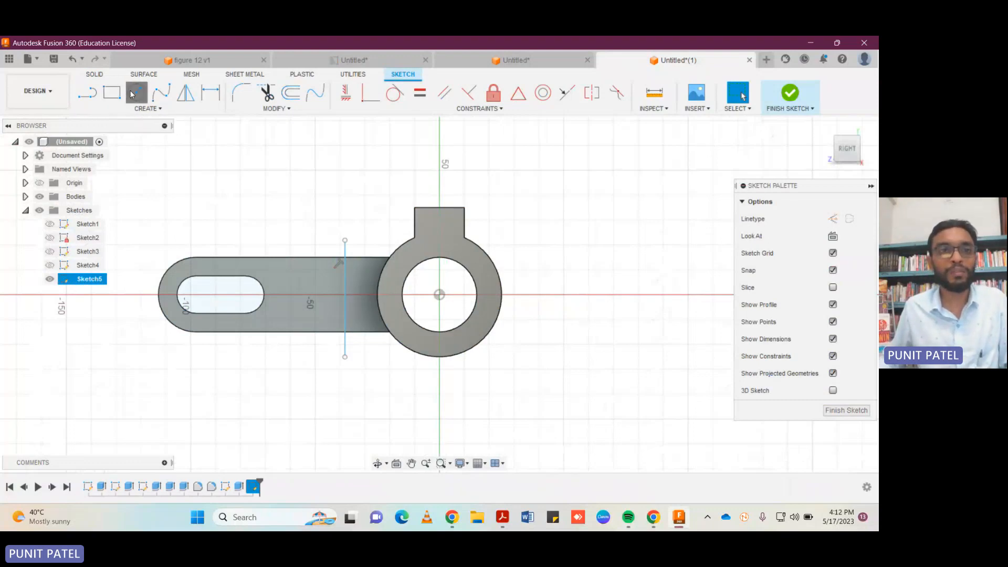
left_click(345, 257)
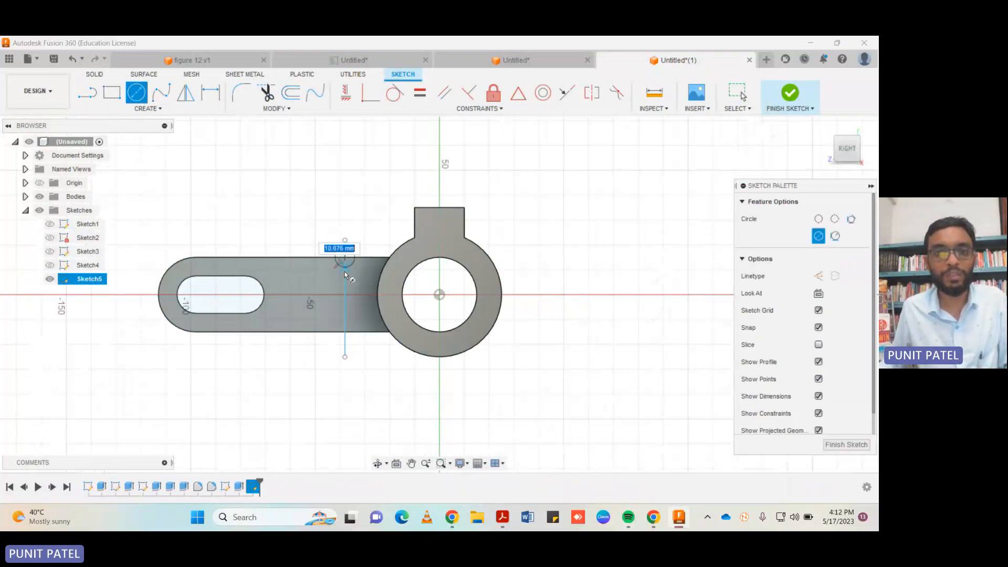
type("10")
key("Return")
key("Escape")
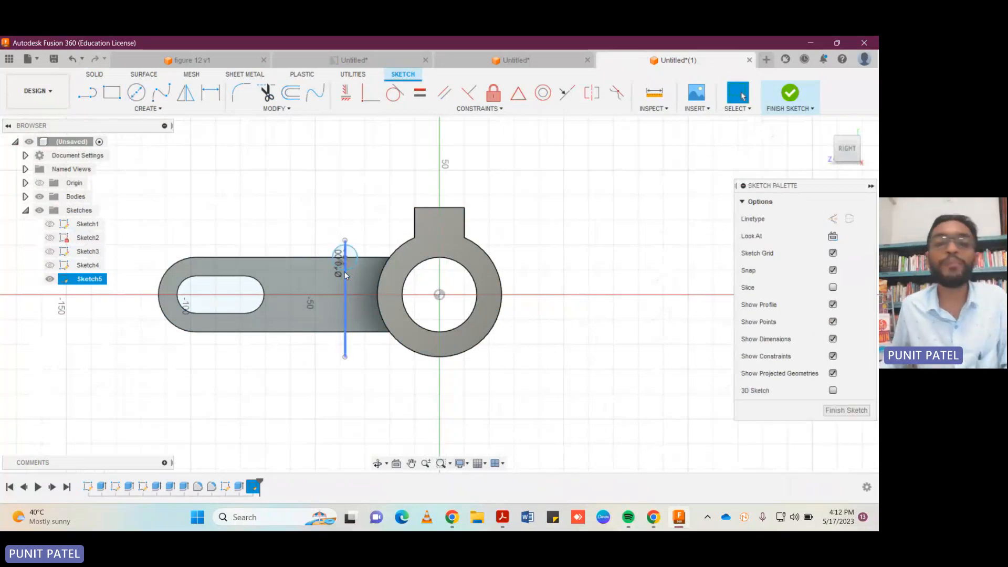
left_click(358, 256)
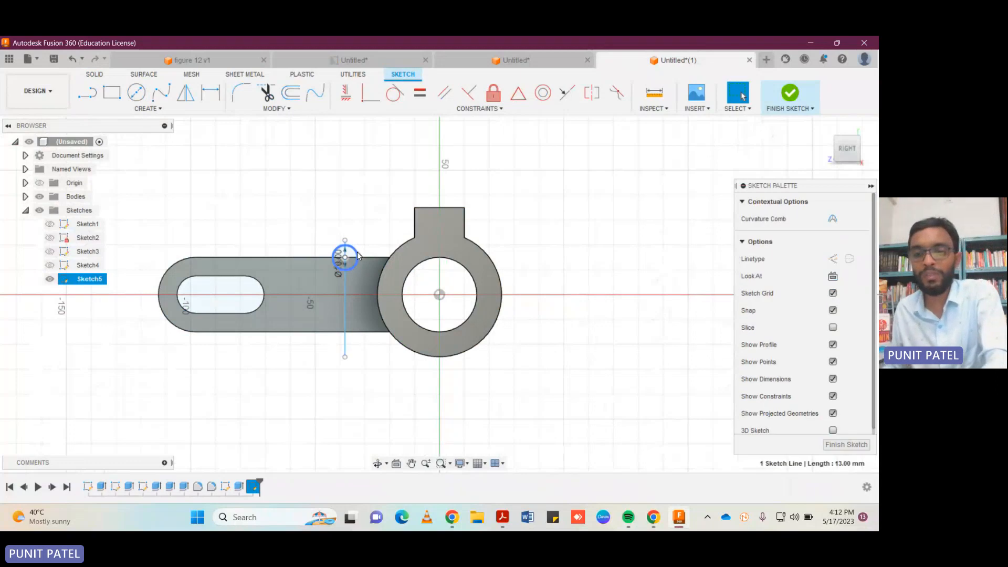
key("Delete")
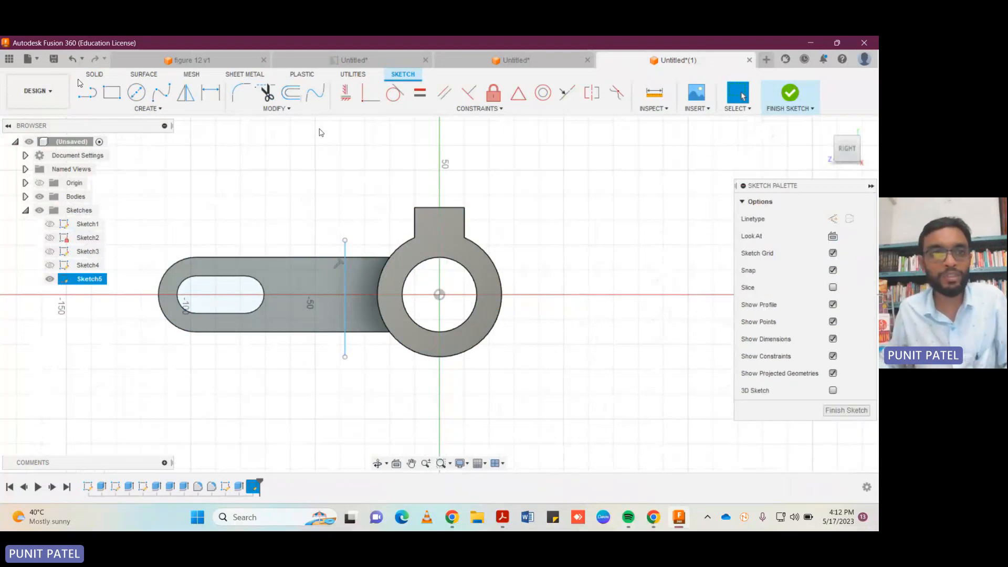
Draw a 20 mm diameter circle centred where the vertical line crosses the arm's upper edge.
left_click(135, 92)
left_click(345, 258)
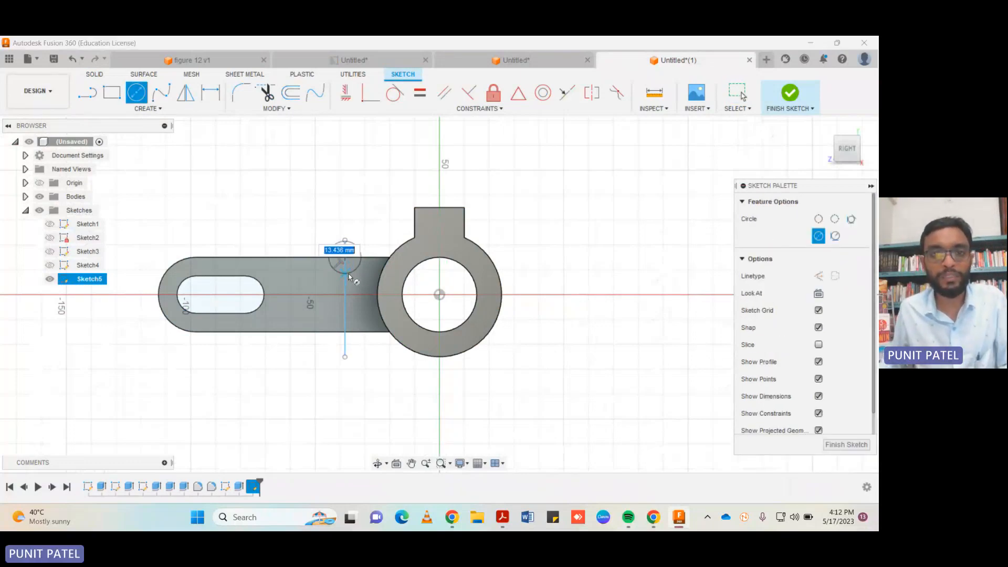
type("20")
key("Return")
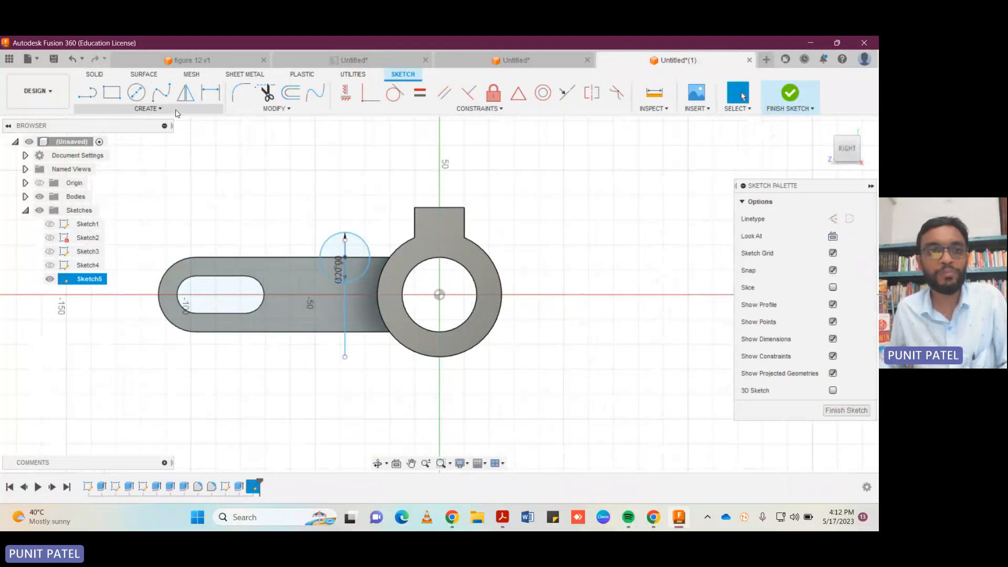
Draw a 20 mm diameter circle centred where the vertical line crosses the arm's lower edge, and finish the sketch.
left_click(136, 93)
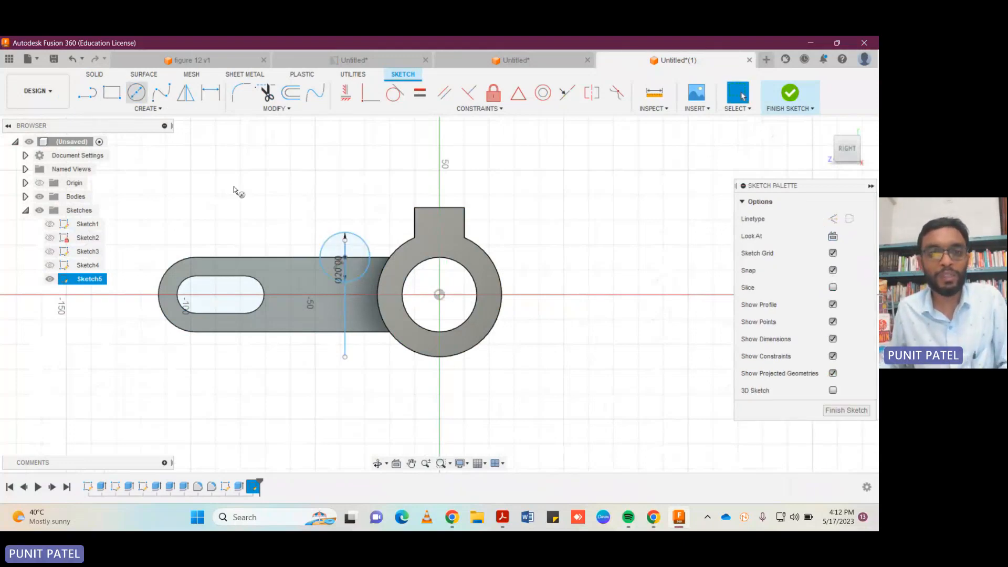
left_click(344, 332)
type("20")
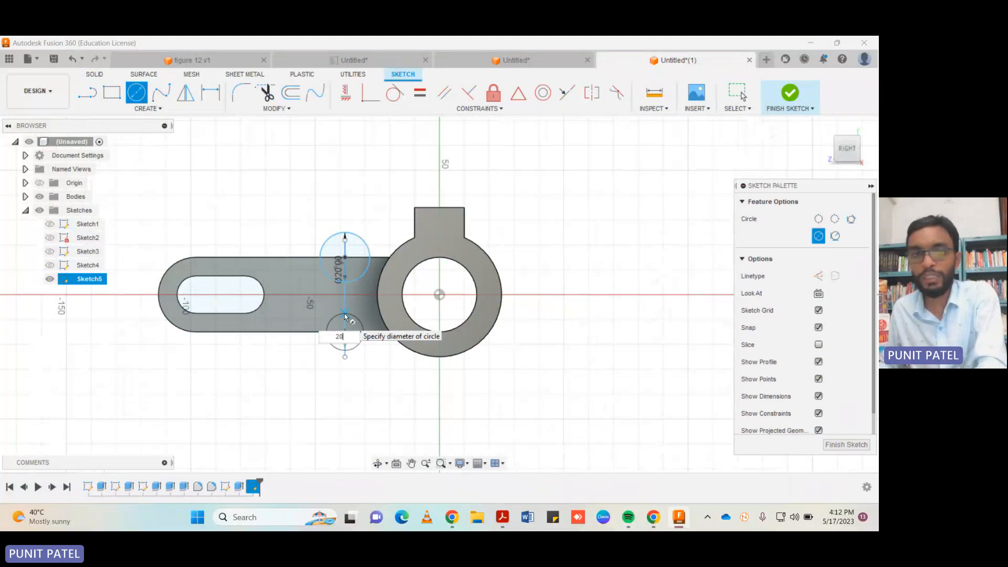
key("Return")
left_click(846, 410)
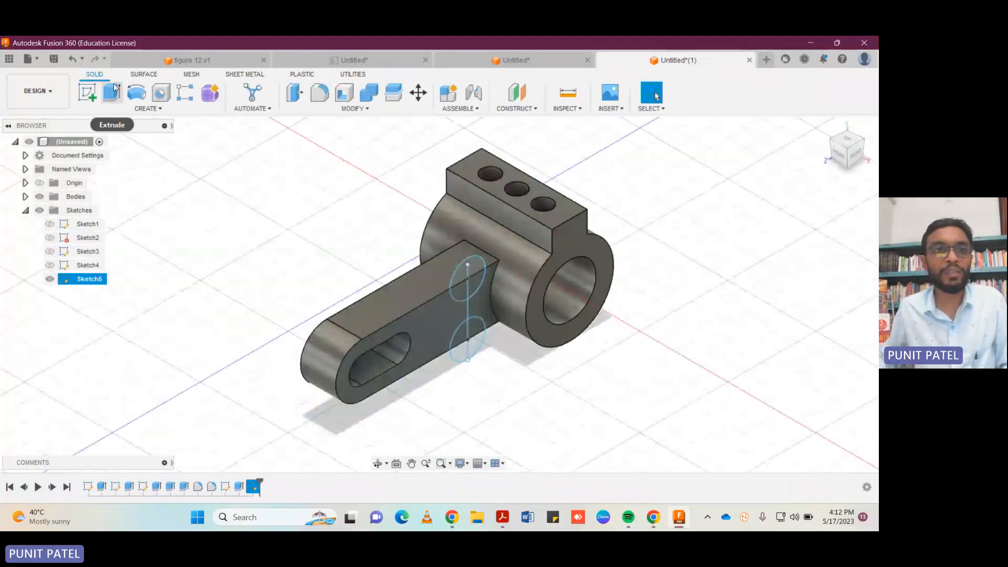
Extrude-cut the four circle portions lying inside the arm by -60 mm, through its thickness, to form two opposite rounded notches.
left_click(112, 93)
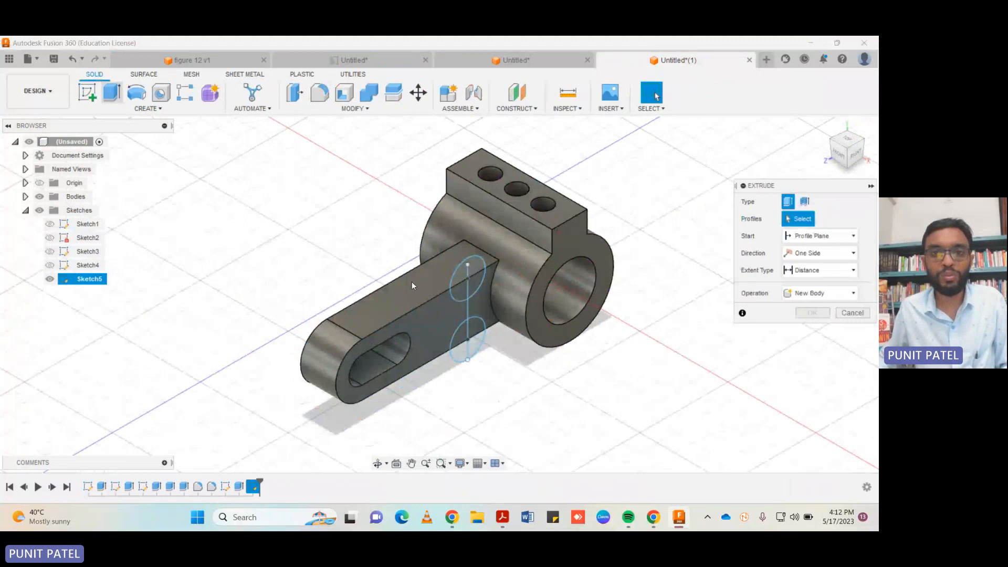
left_click(463, 293)
left_click(461, 301)
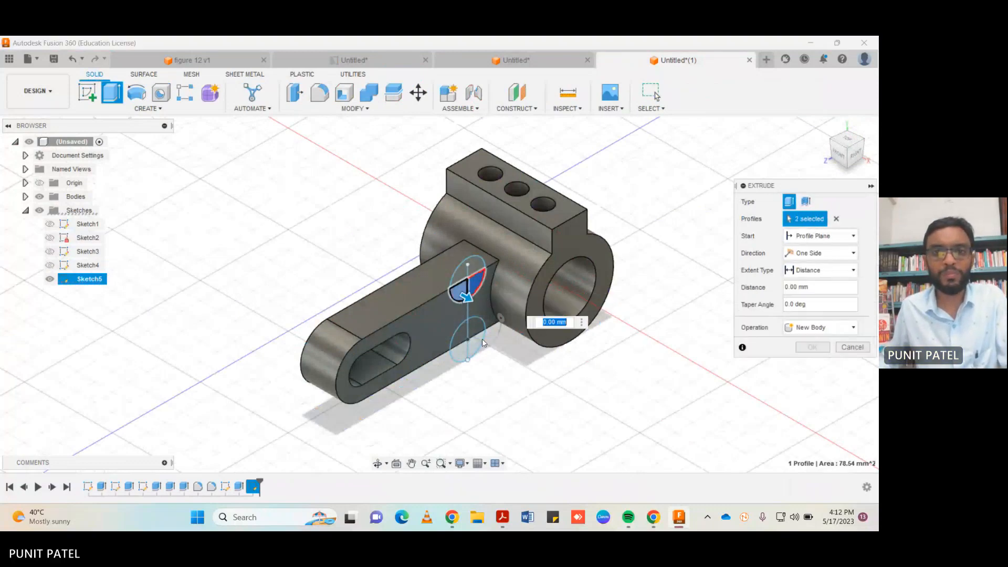
left_click(480, 332)
left_click(457, 338)
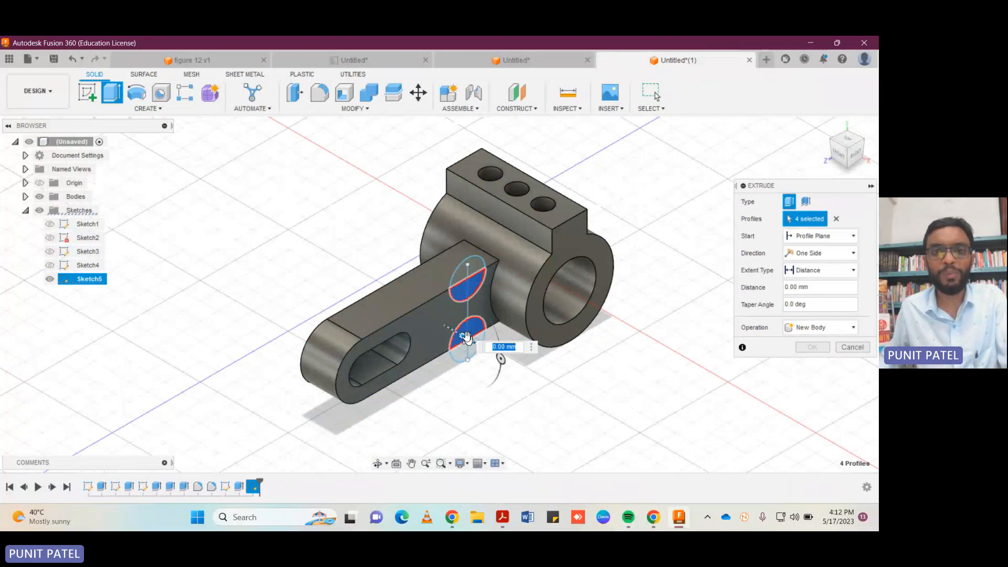
left_click_drag(484, 328, 346, 258)
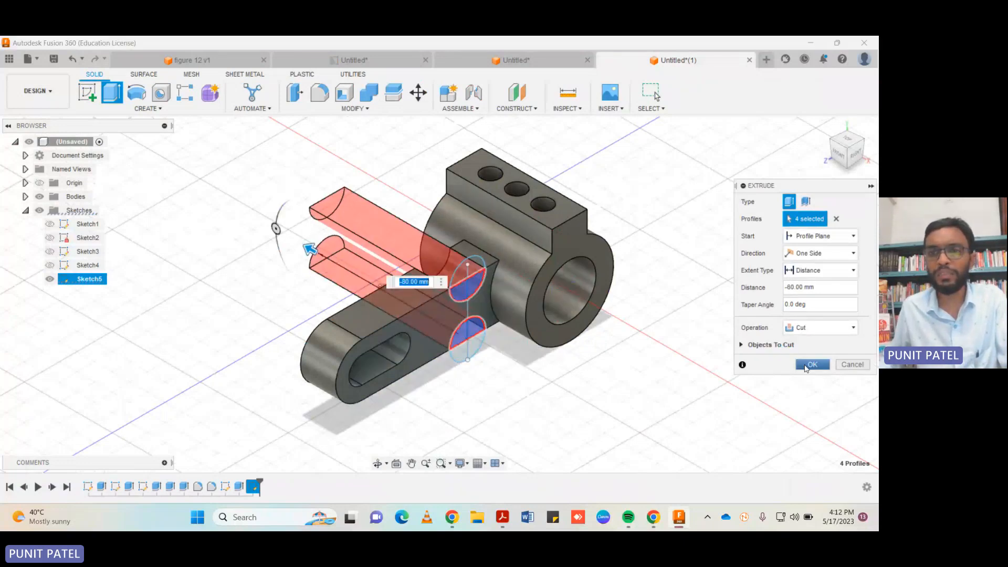
left_click(809, 365)
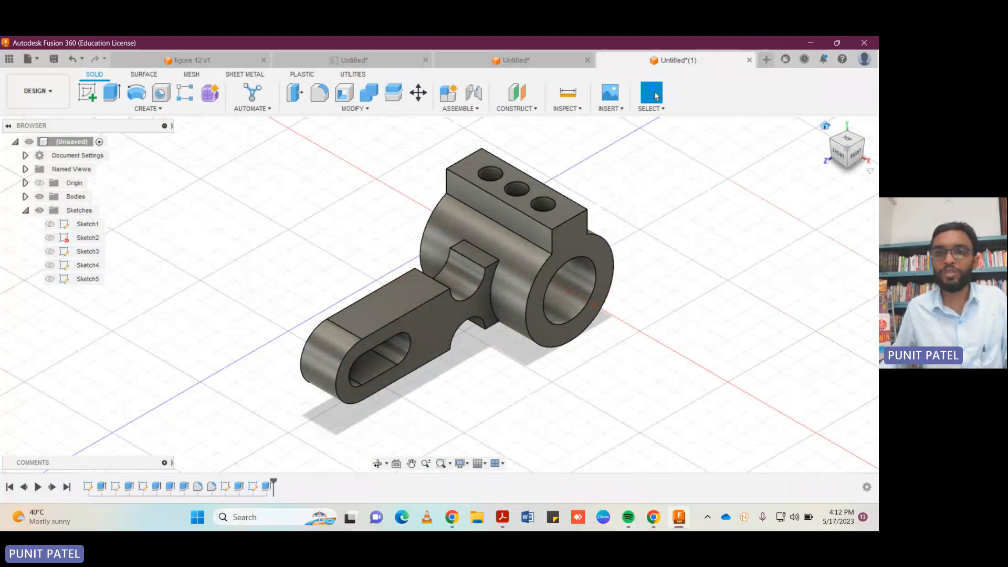
left_click(825, 128)
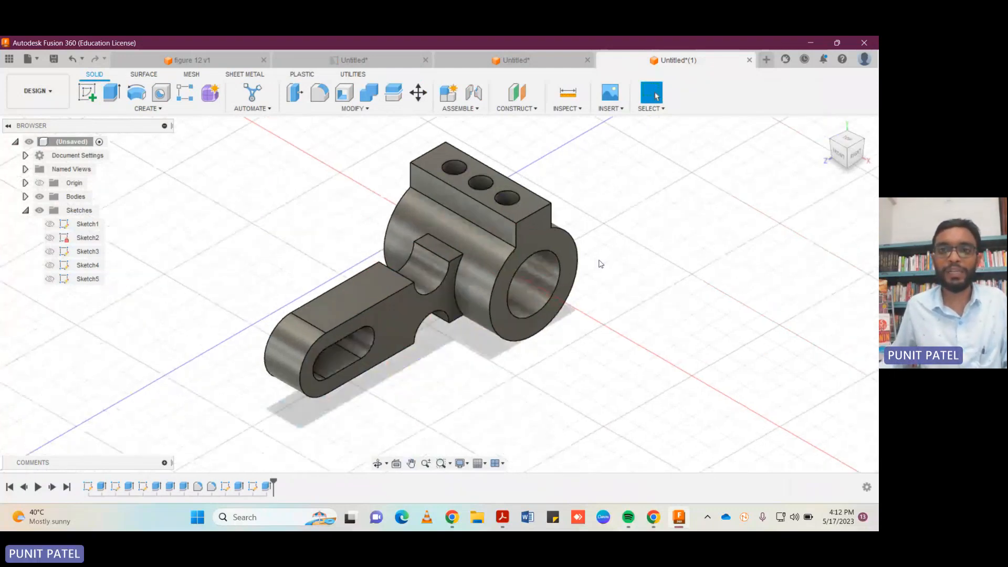
left_click_drag(860, 145, 859, 145)
left_click(860, 150)
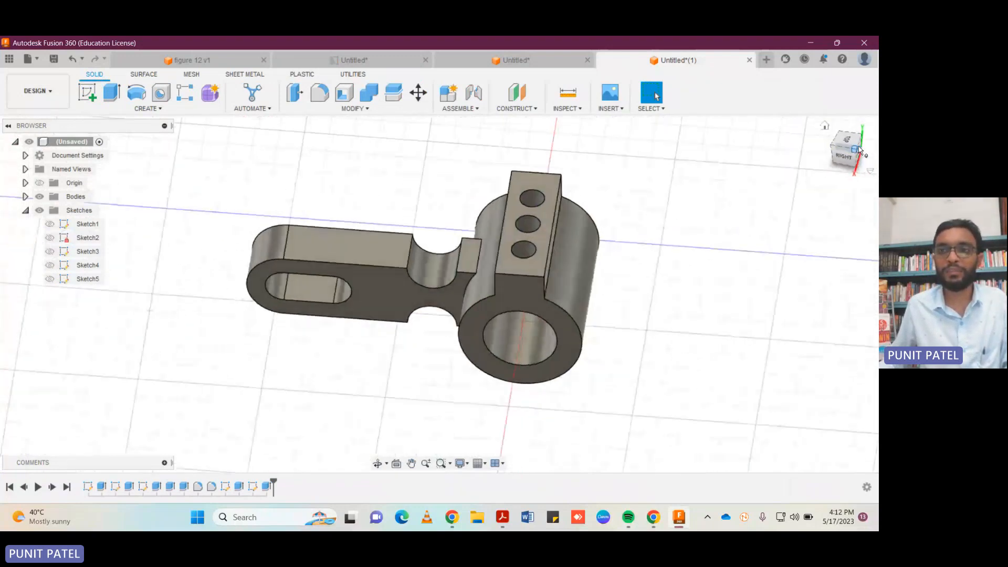
left_click(826, 128)
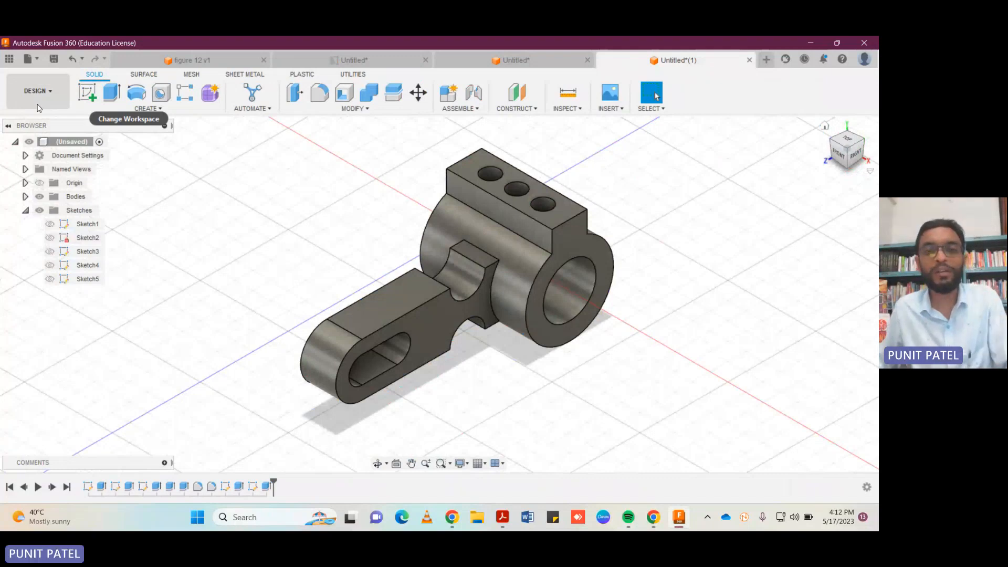
Save the design under the default name Untitled and create a new drawing from it.
key("ctrl+s")
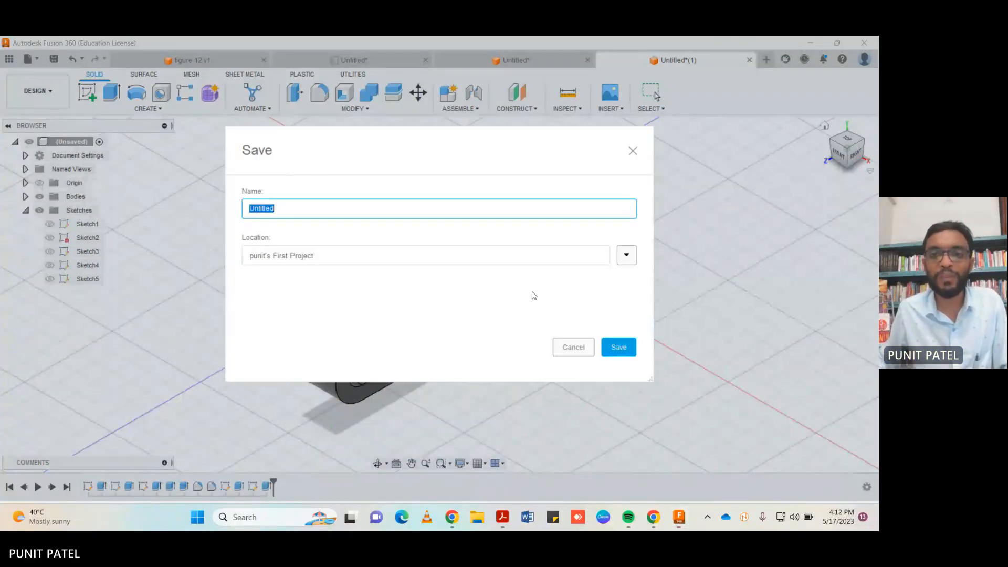
left_click(619, 347)
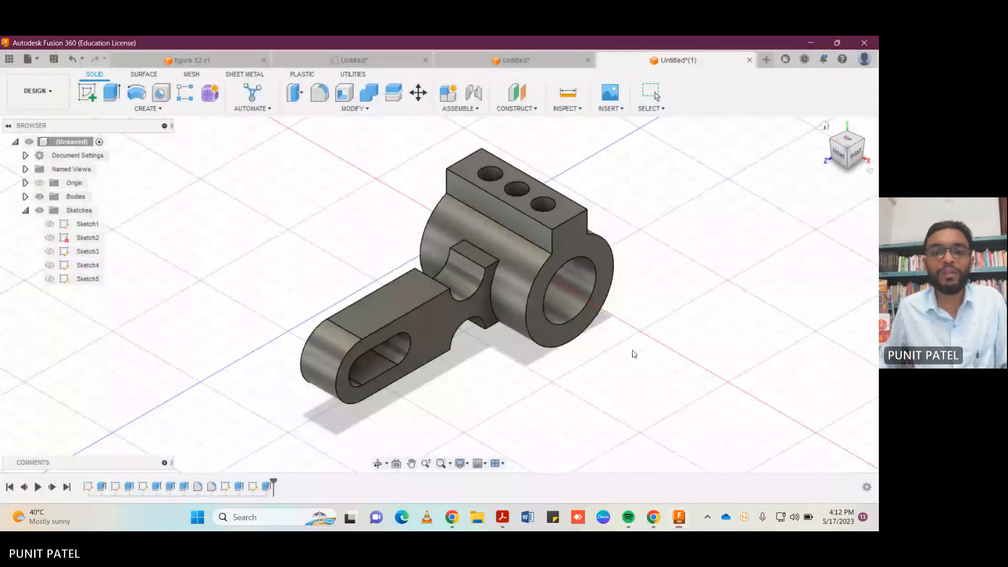
left_click(26, 92)
mouse_move(76, 240)
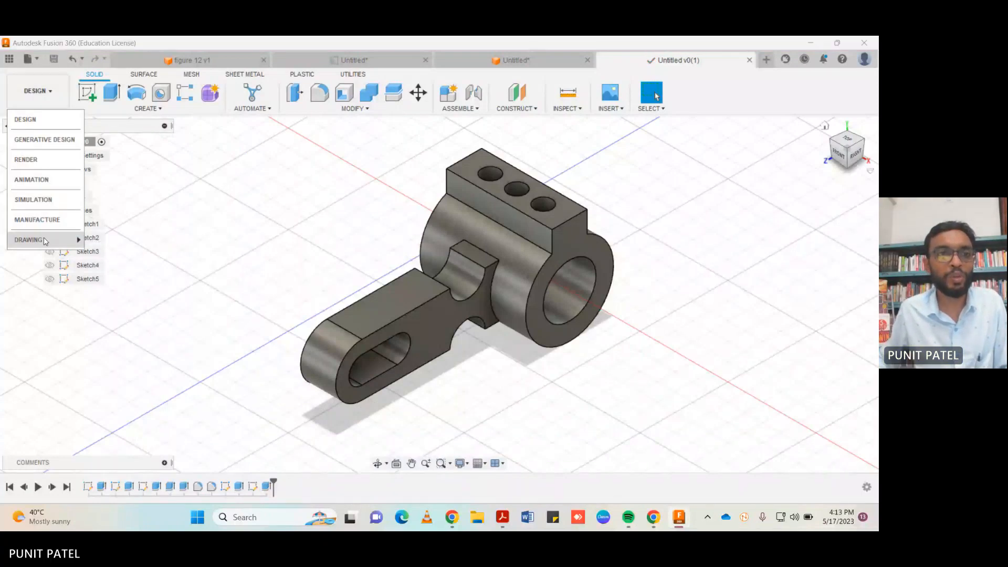
left_click(109, 243)
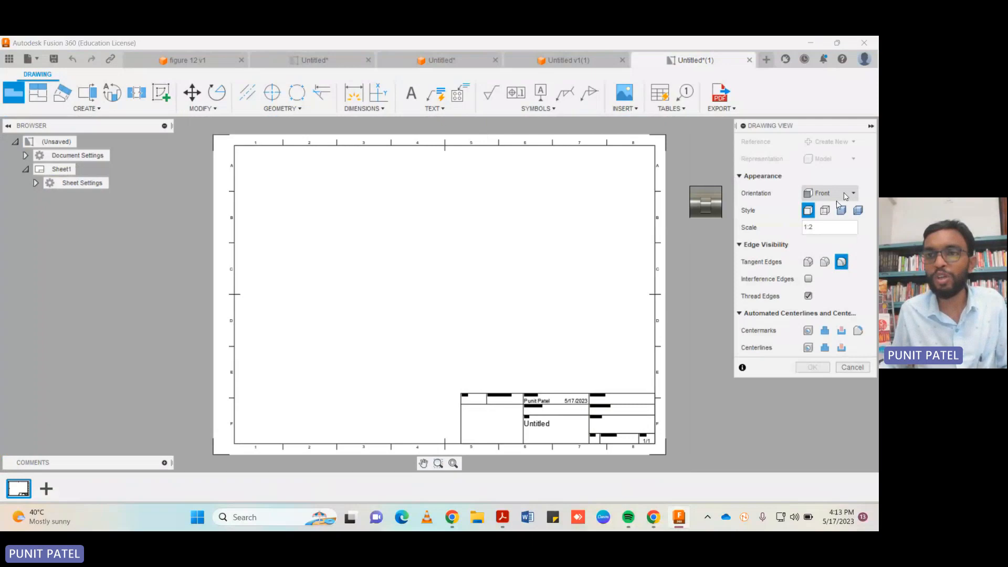
Place the base view on the sheet in the RIGHT orientation, showing both visible and hidden edges.
left_click(846, 195)
left_click(829, 231)
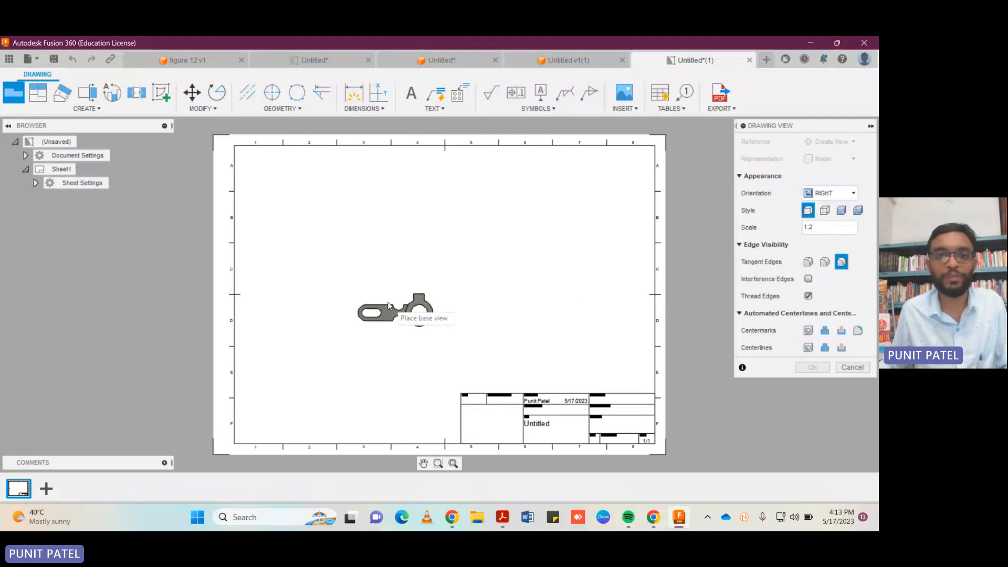
left_click(370, 287)
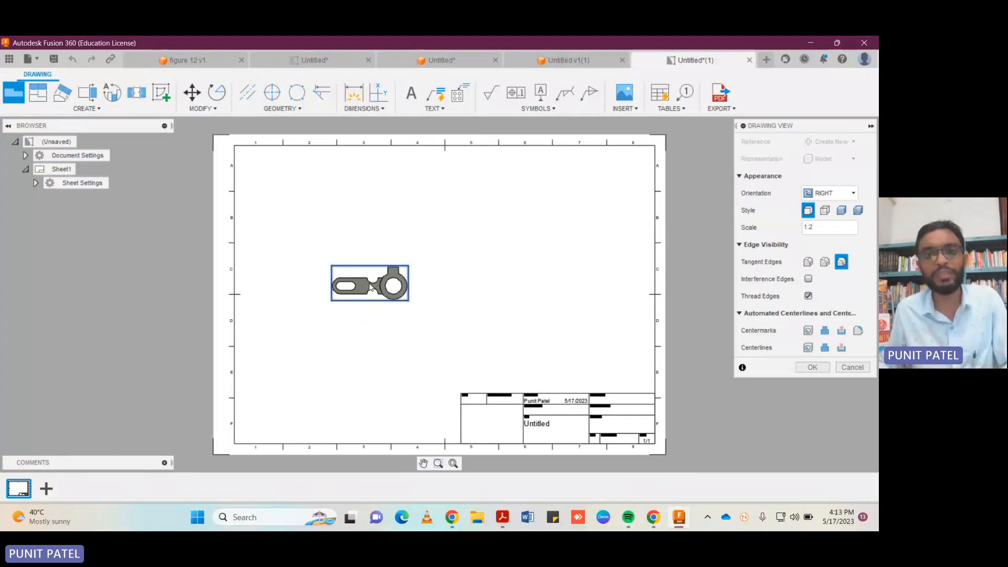
left_click(825, 210)
left_click(812, 368)
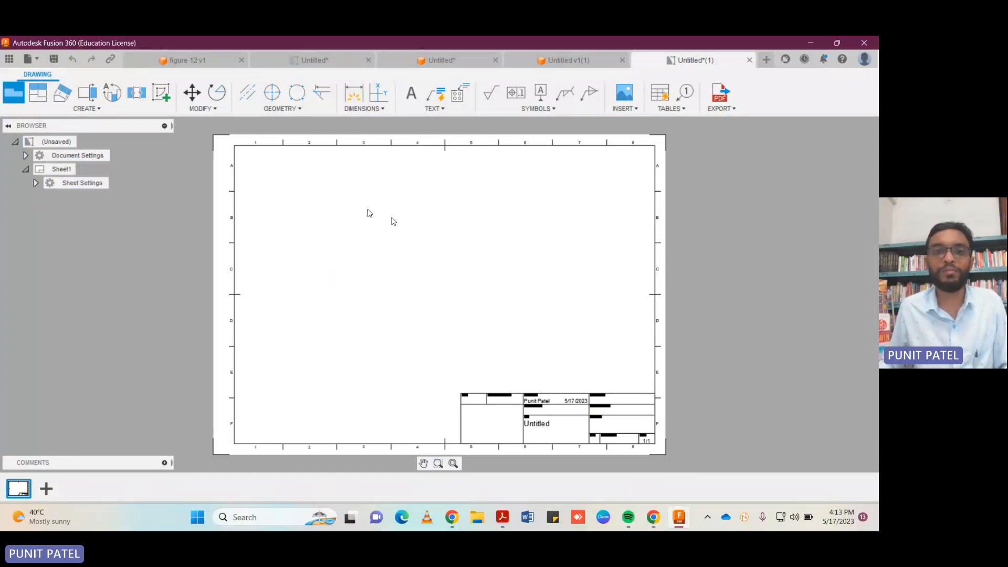
Project three views from the base view: one above it, one to its right, and an isometric view at the sheet's lower left.
left_click(37, 94)
left_click(348, 286)
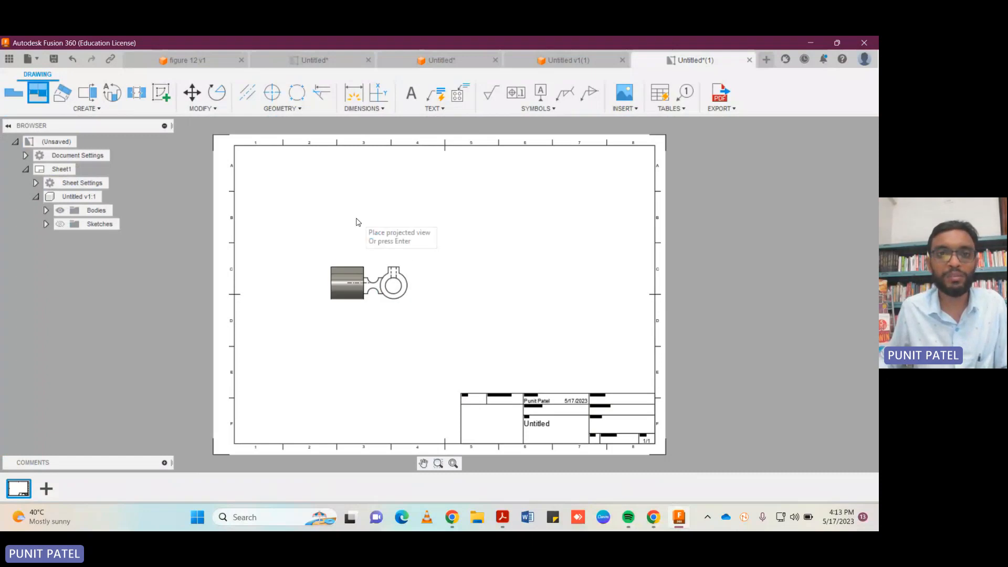
left_click(356, 230)
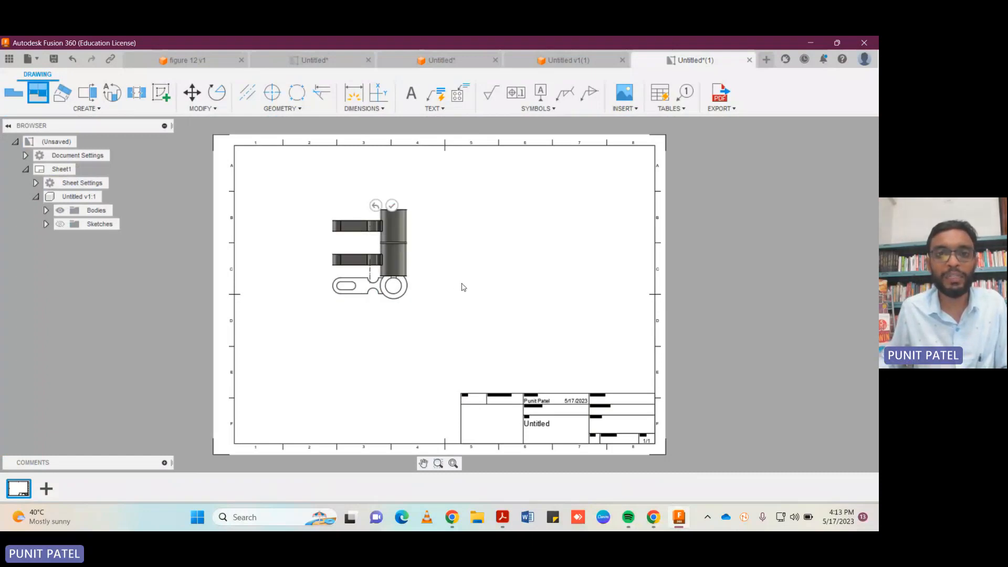
left_click(434, 285)
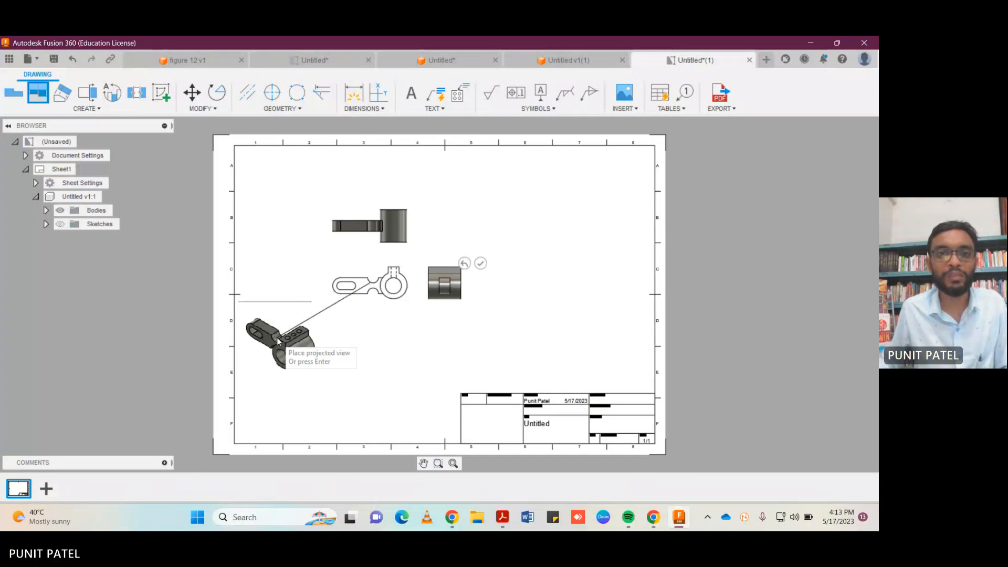
left_click(296, 338)
key("Return")
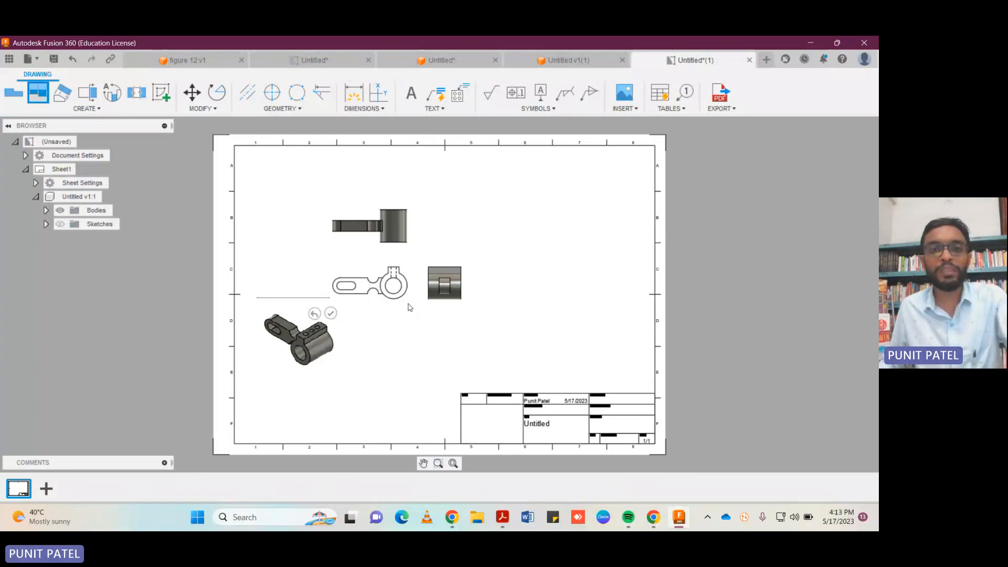
Set the base view's scale to 1:1.
double_click(387, 280)
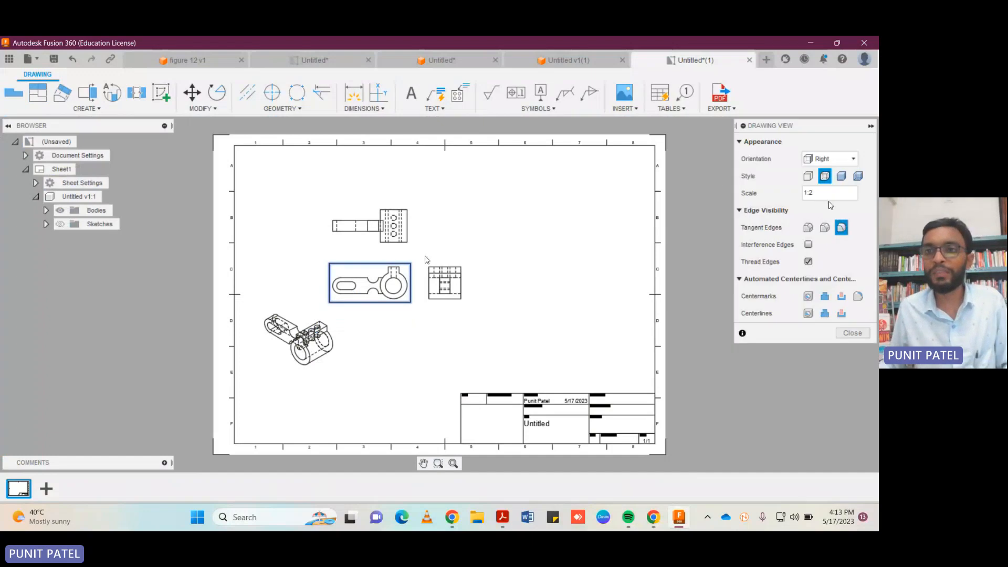
key("BackSpace")
type("1")
key("Return")
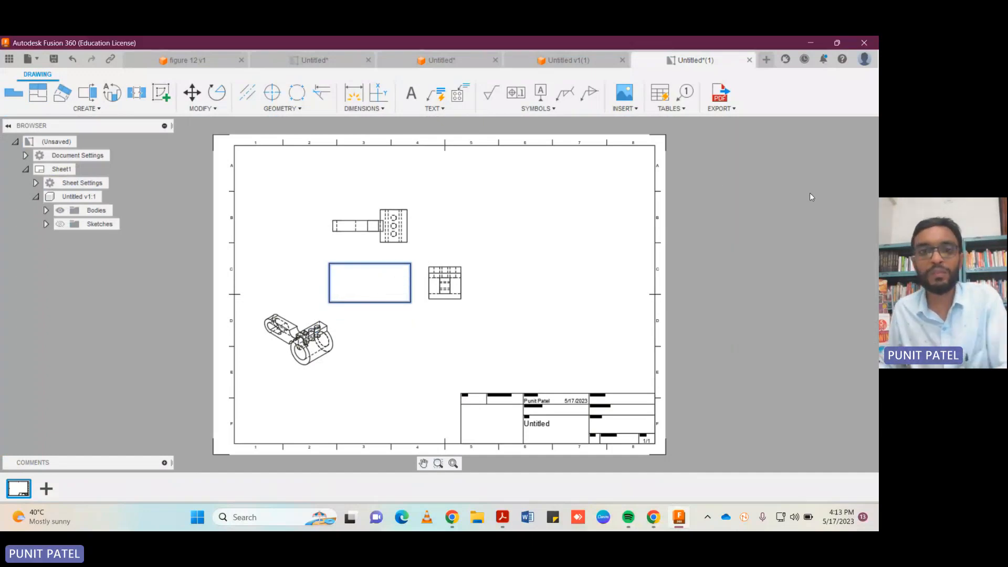
Rearrange the enlarged views without overlap: side view near the right border, base view beside it, top view higher, isometric view at lower left.
left_click(465, 252)
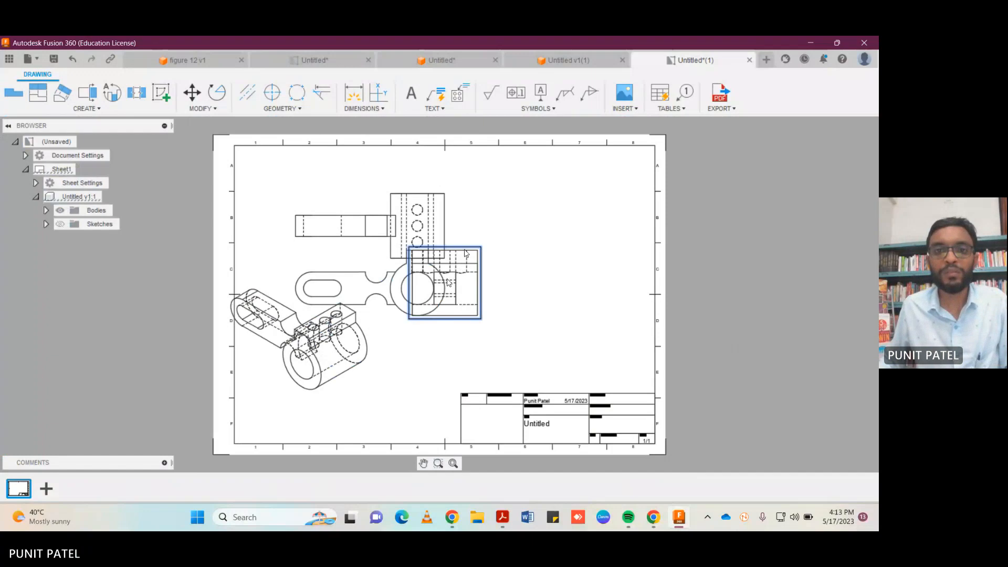
left_click_drag(465, 252, 496, 251)
left_click(622, 251)
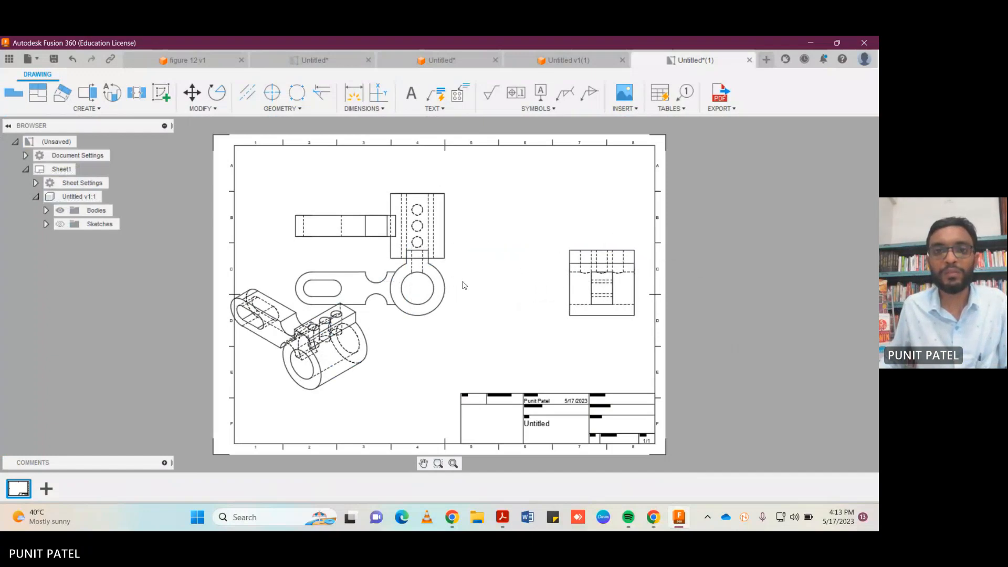
left_click_drag(435, 294, 538, 290)
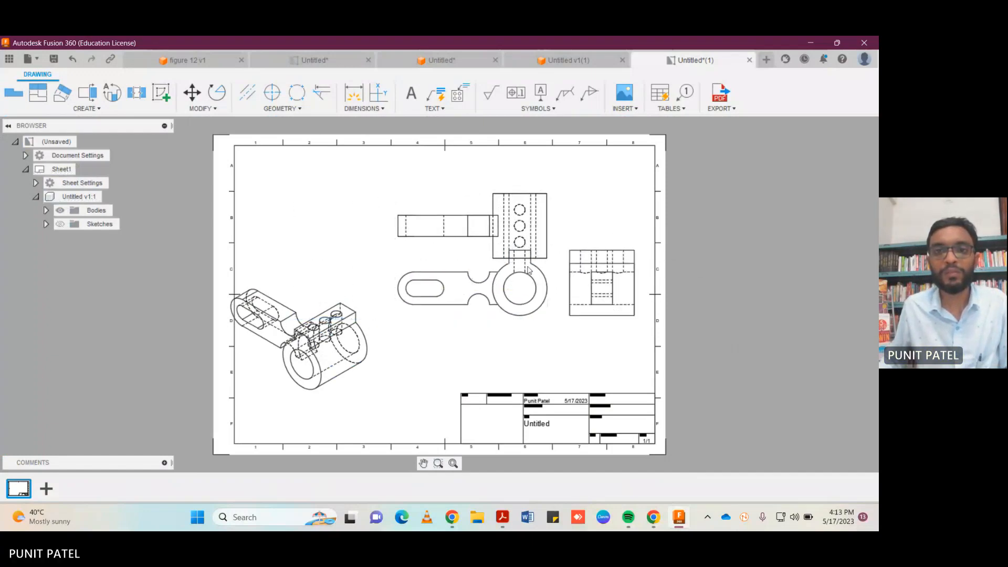
left_click_drag(509, 236, 509, 210)
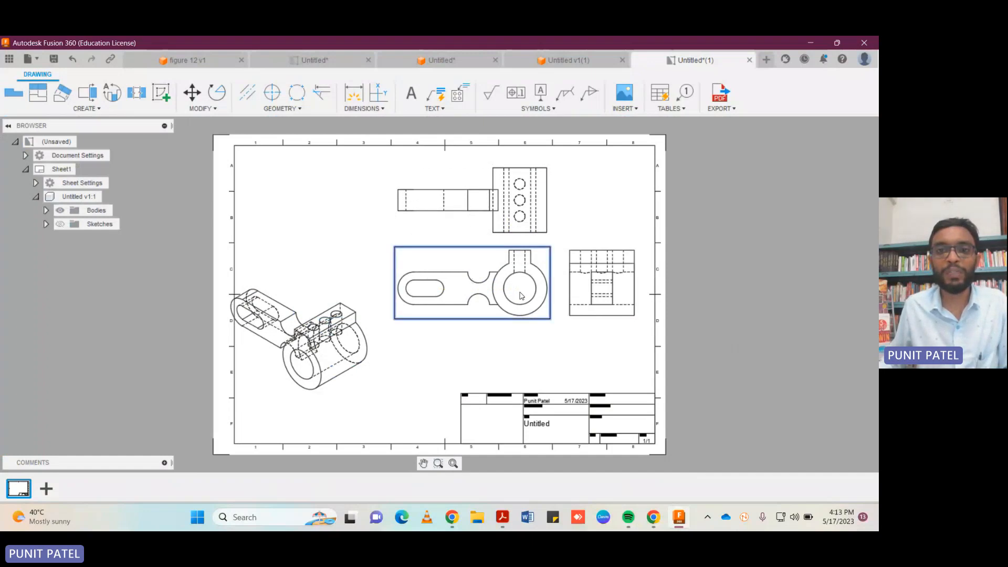
left_click_drag(520, 294, 531, 295)
left_click_drag(330, 339, 351, 348)
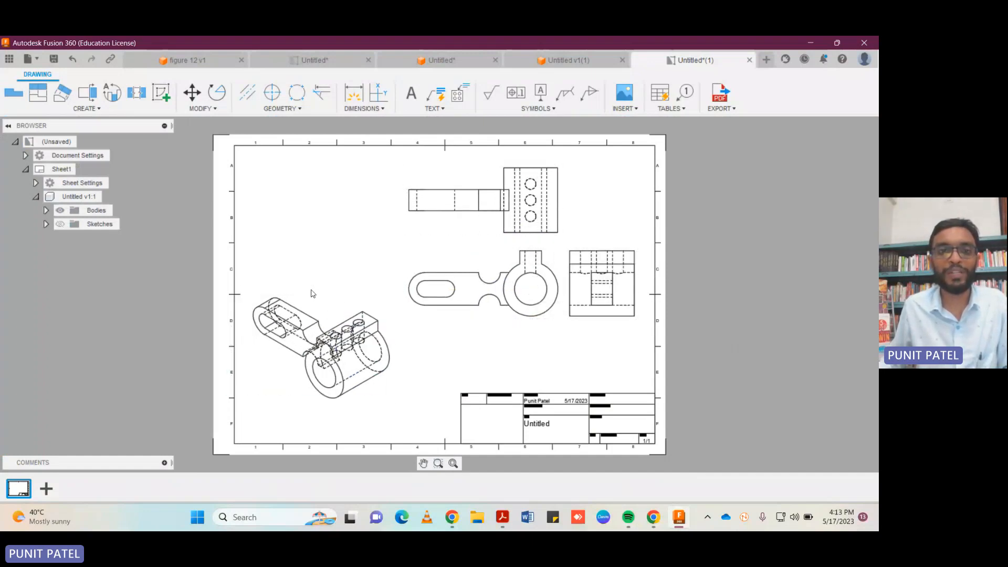
left_click_drag(317, 297, 353, 304)
Change the isometric view's style to Shaded.
double_click(318, 337)
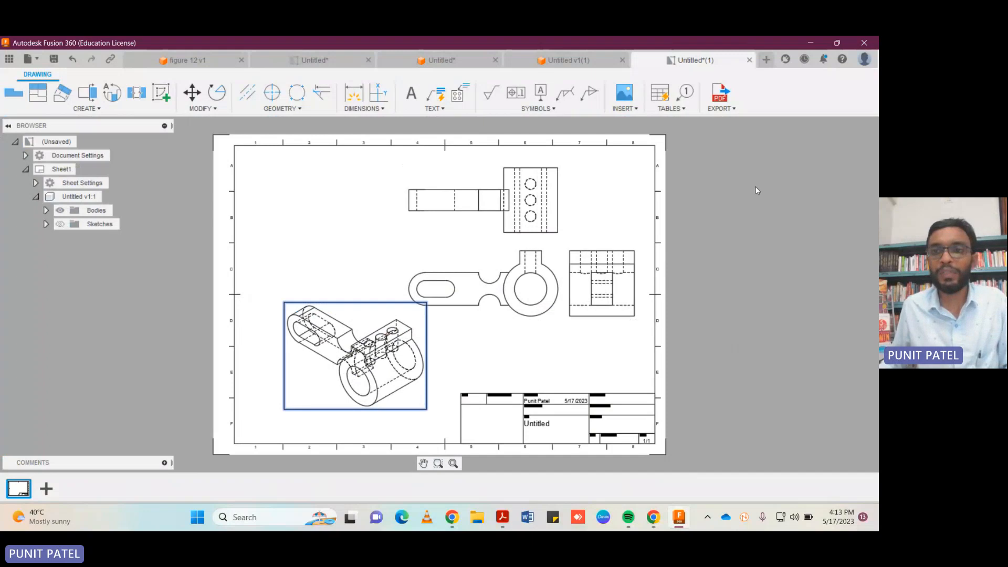
left_click(859, 159)
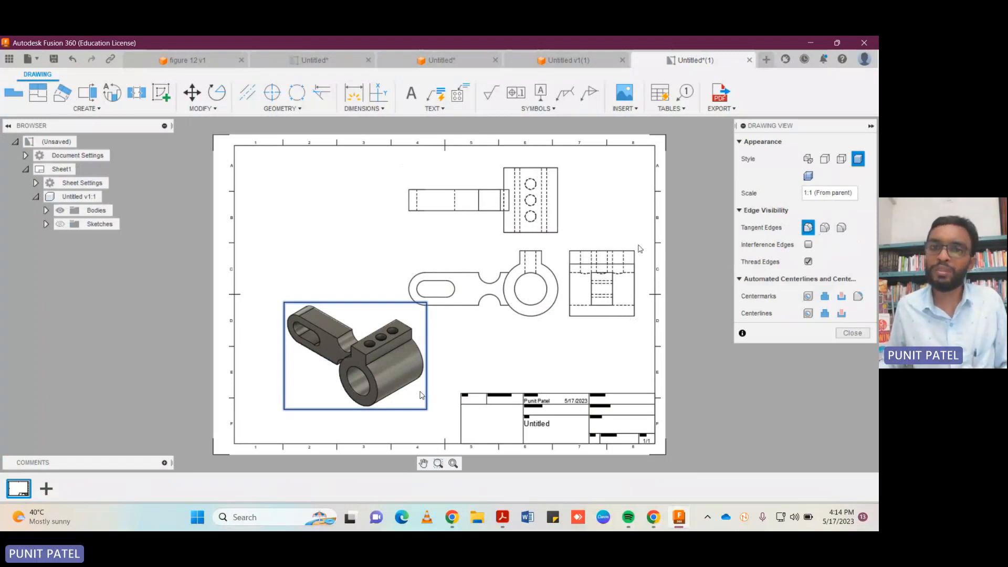
left_click(853, 333)
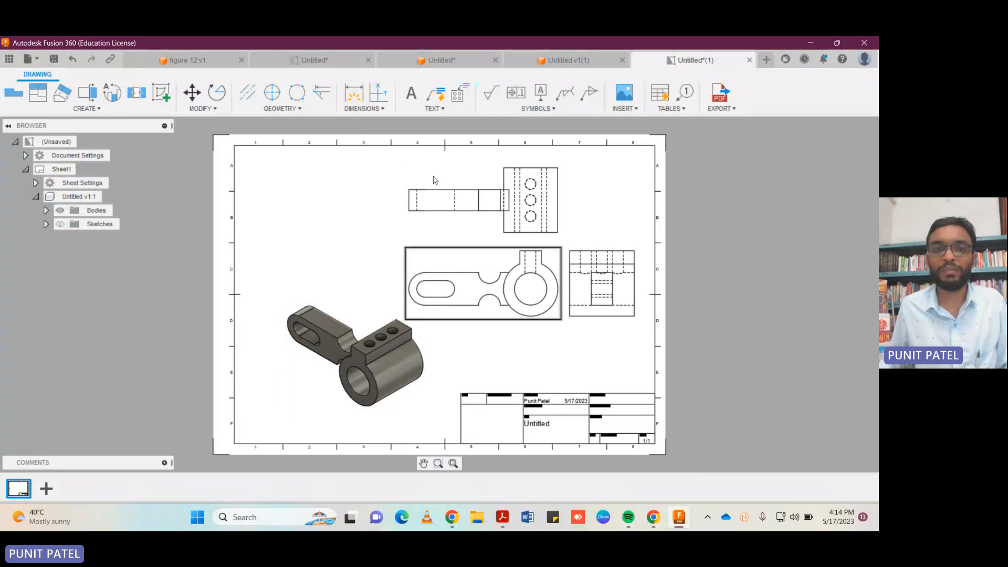
Dimension the diameter of the ring's bore in the base view, placing the label below and right of the ring.
left_click(359, 99)
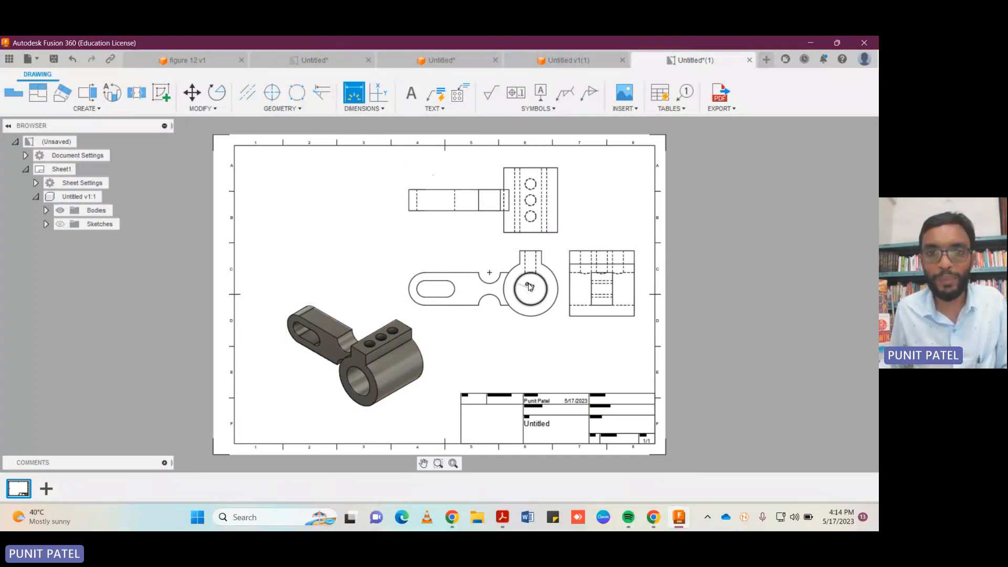
left_click(544, 280)
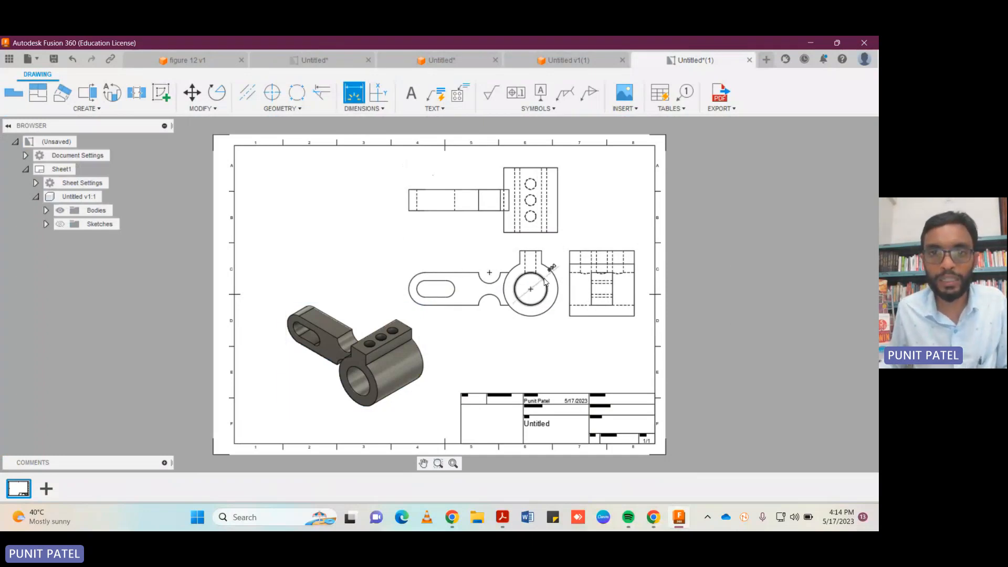
left_click(553, 318)
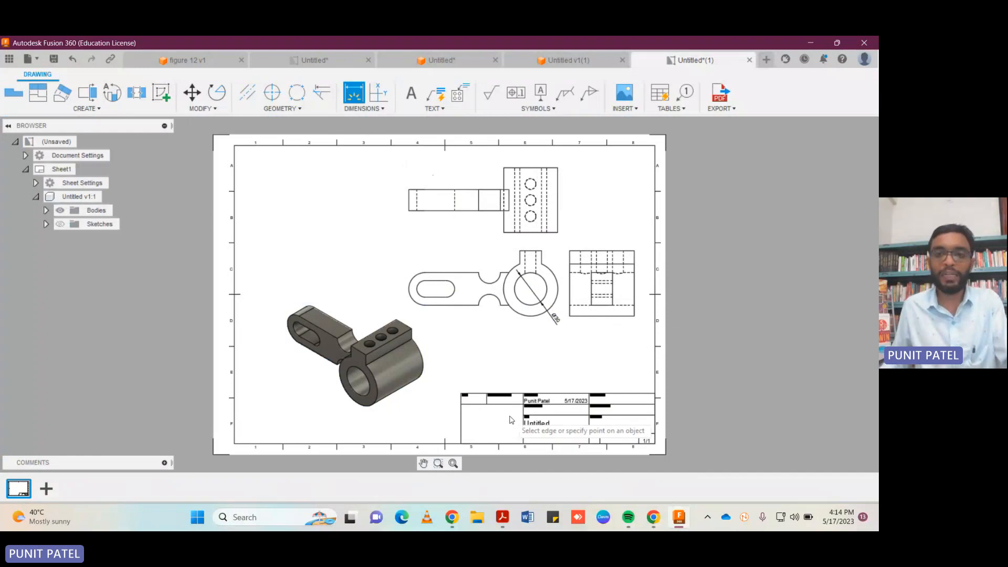
Open the title block for editing and append the student's ID number in parentheses to the name in the Created by field.
scroll(512, 415, "up", 2)
scroll(517, 415, "up", 3)
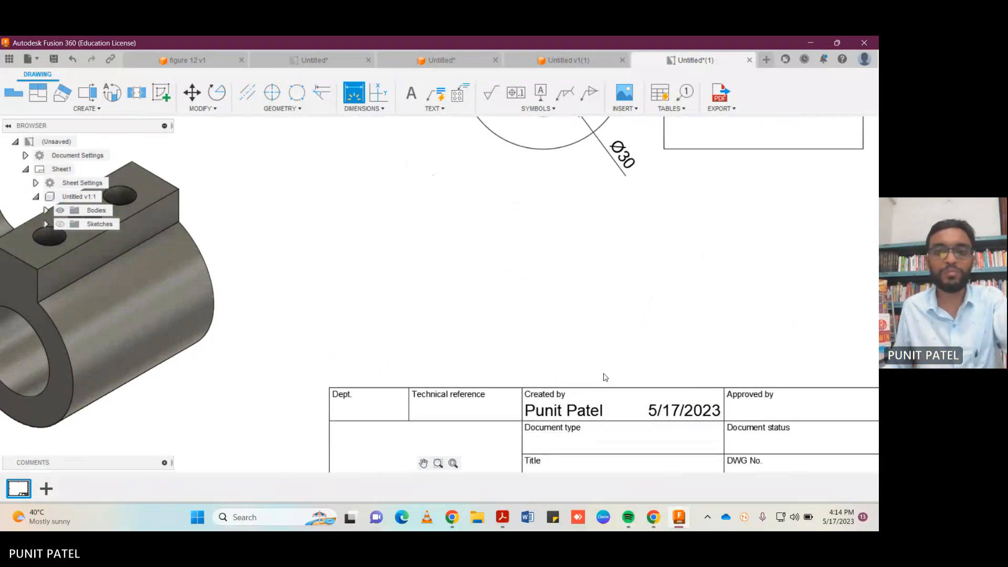
key("Escape")
double_click(595, 410)
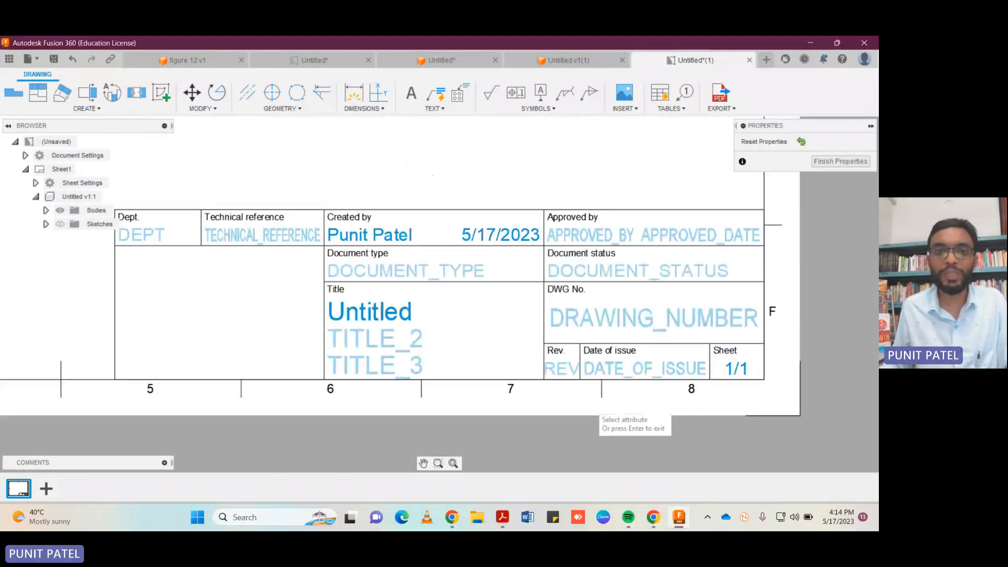
double_click(400, 235)
key("Right")
key("Right")
key("Right")
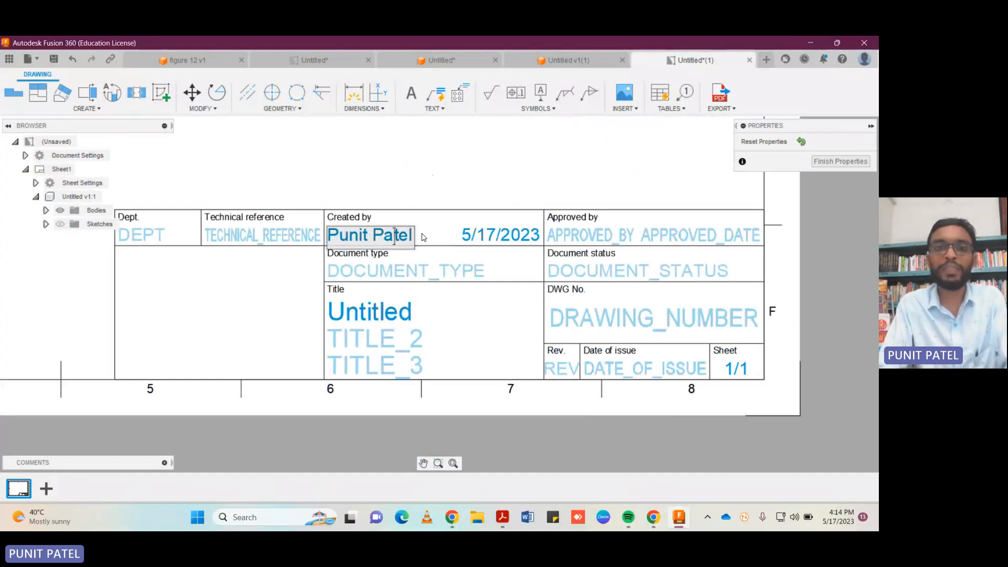
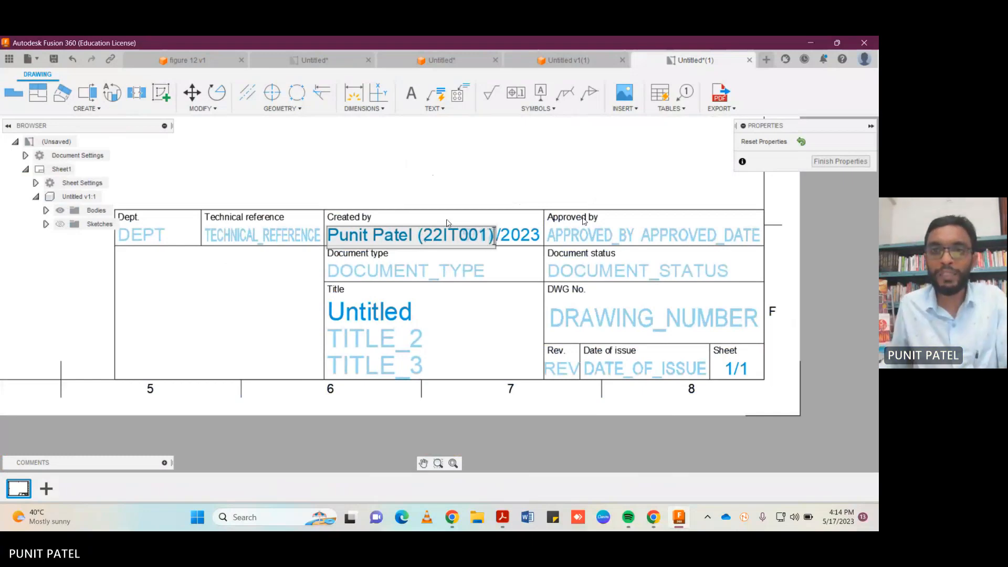
Fill in the title block's Approved by field with the professor's title and full name.
left_click(587, 240)
left_click(596, 240)
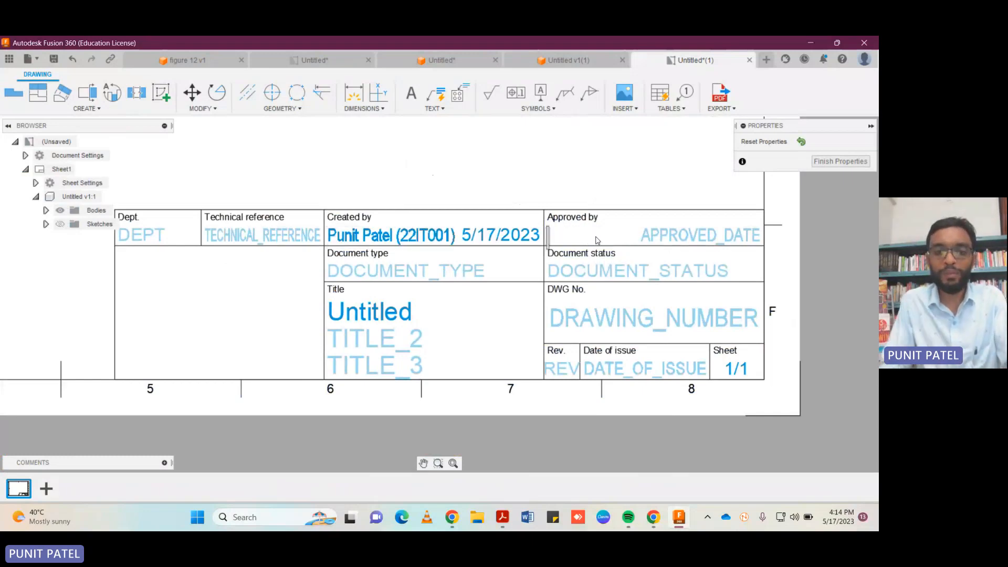
type("Prof.")
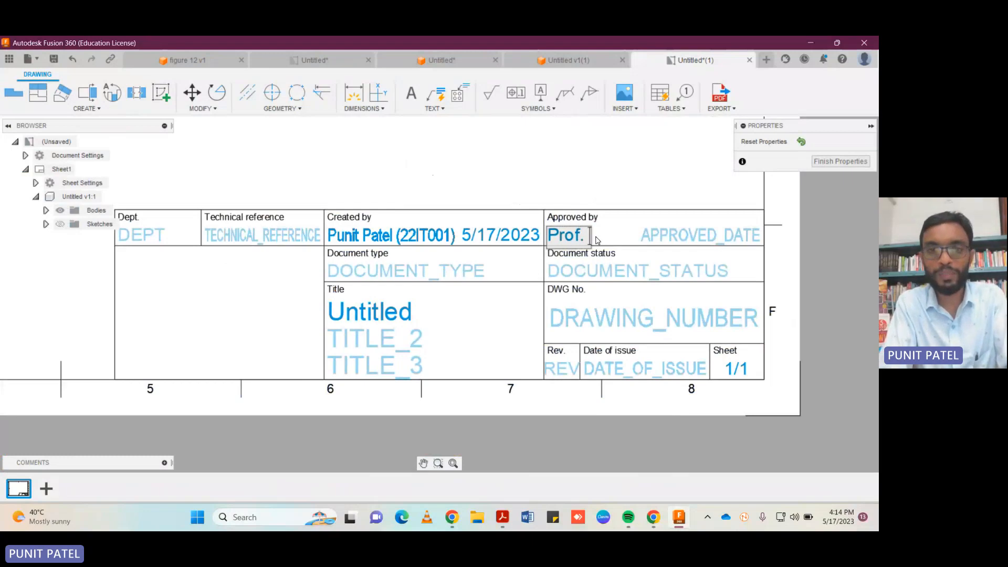
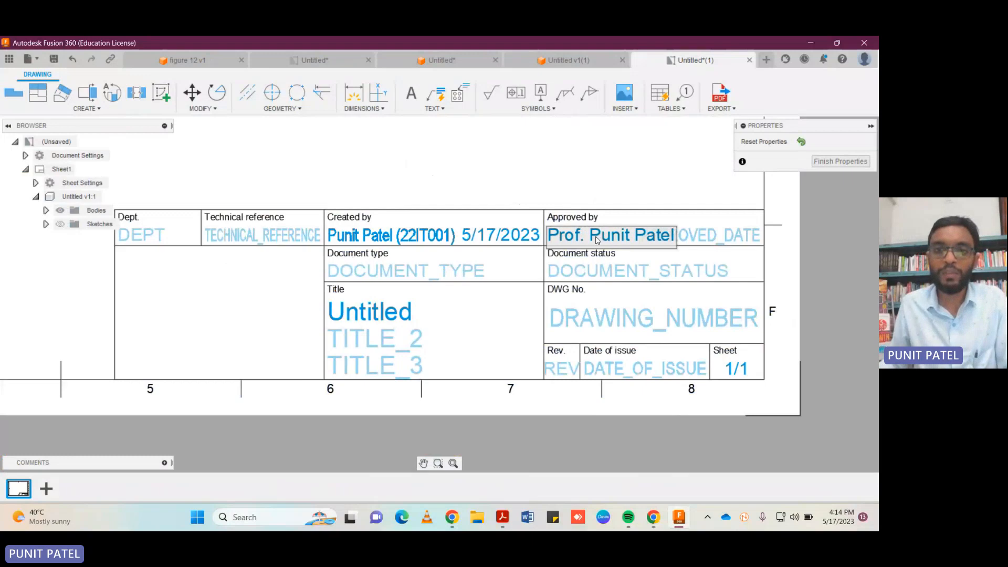
key("Return")
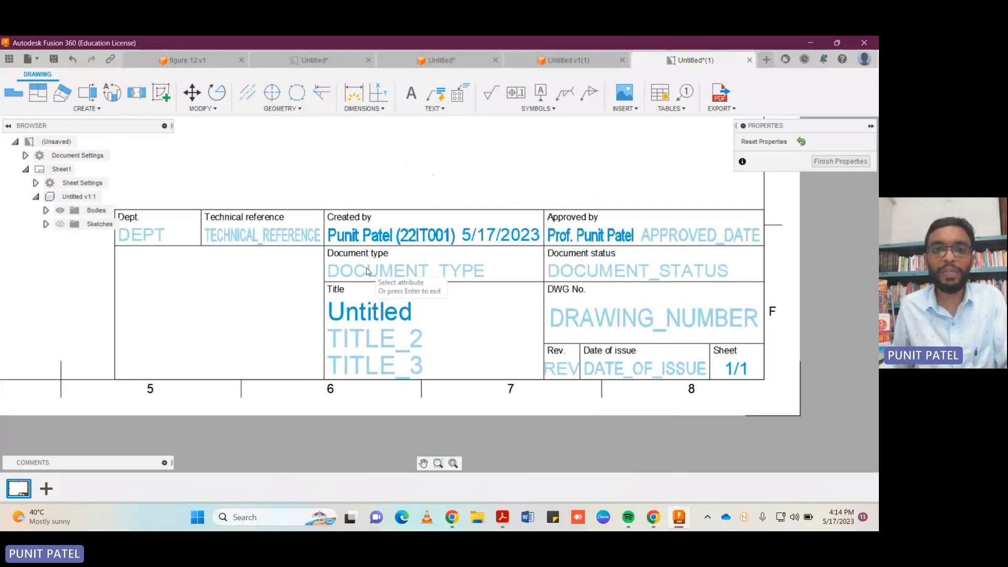
Set the title block's document type to "Submission" and its title to "CADM Batch C Problem 1".
left_click(341, 273)
type("Submission")
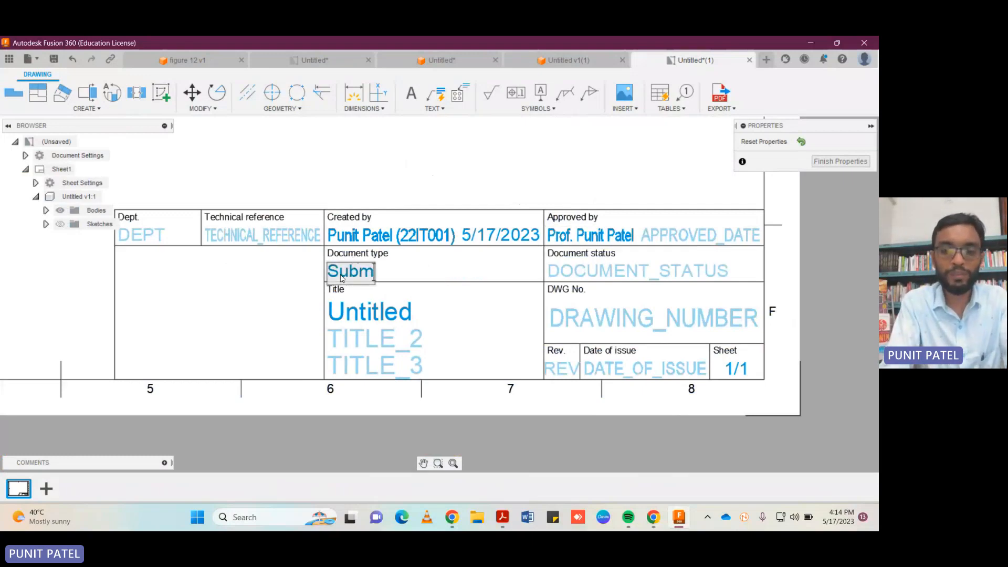
left_click(377, 316)
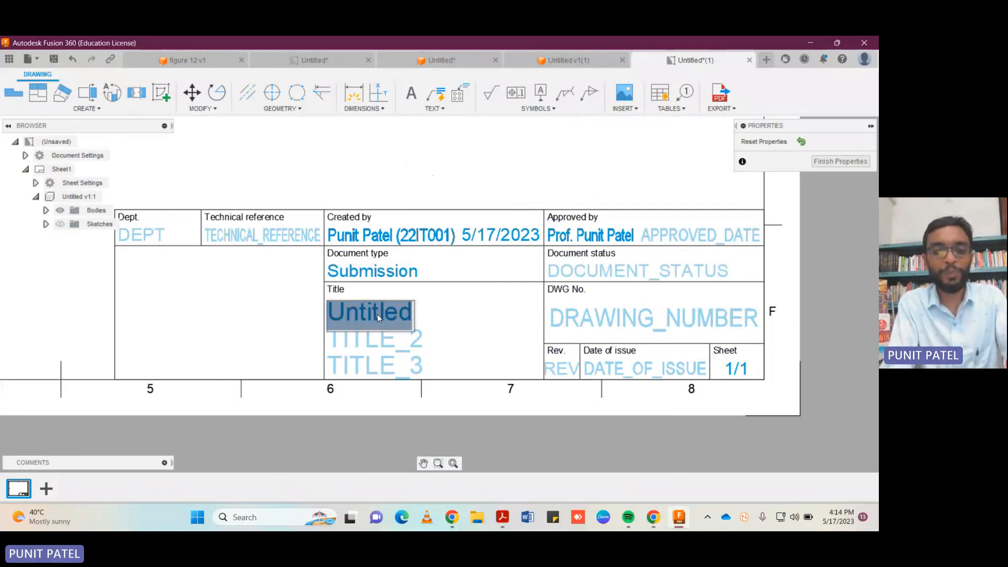
type("CA")
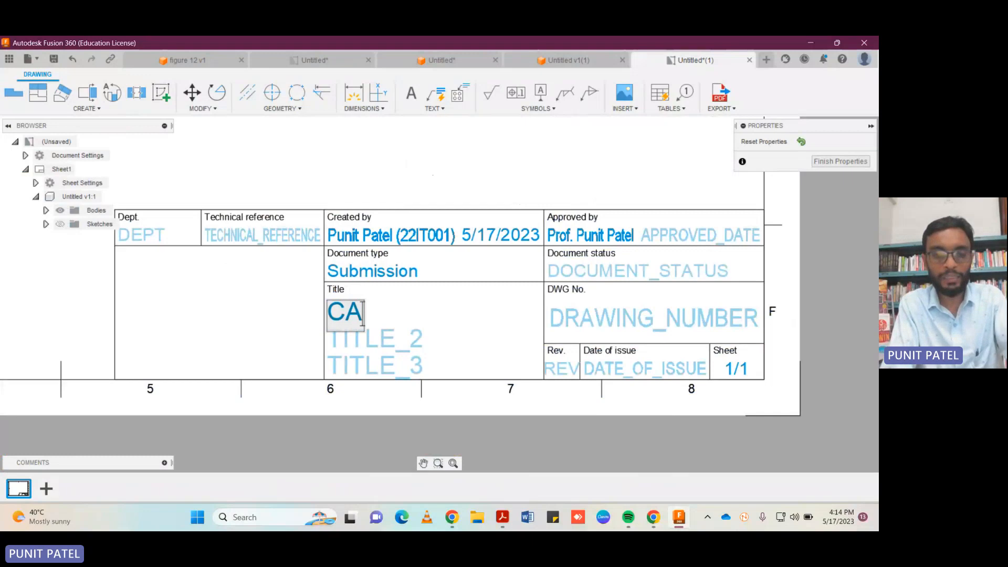
type("DM Batch")
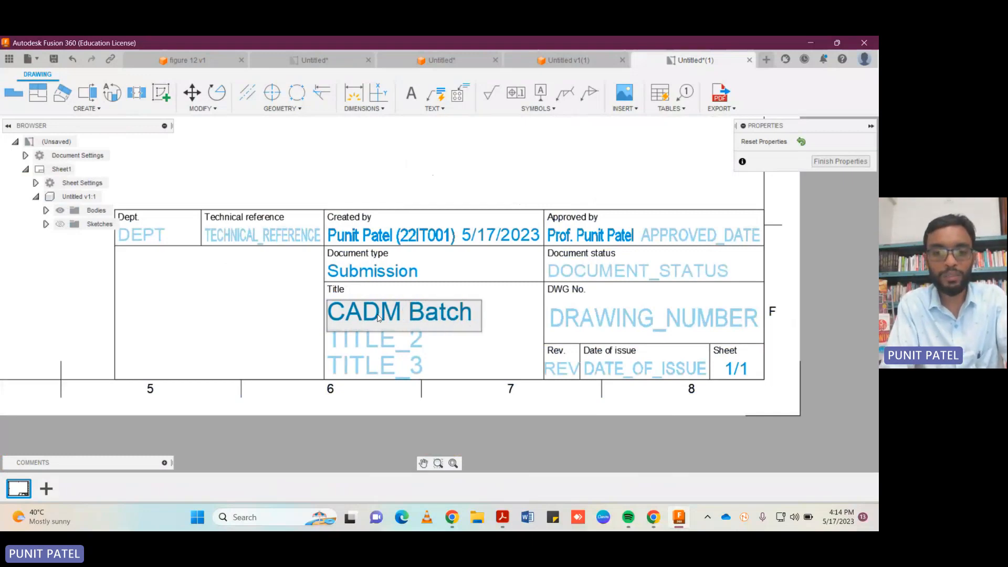
type("c")
key("BackSpace")
type("C")
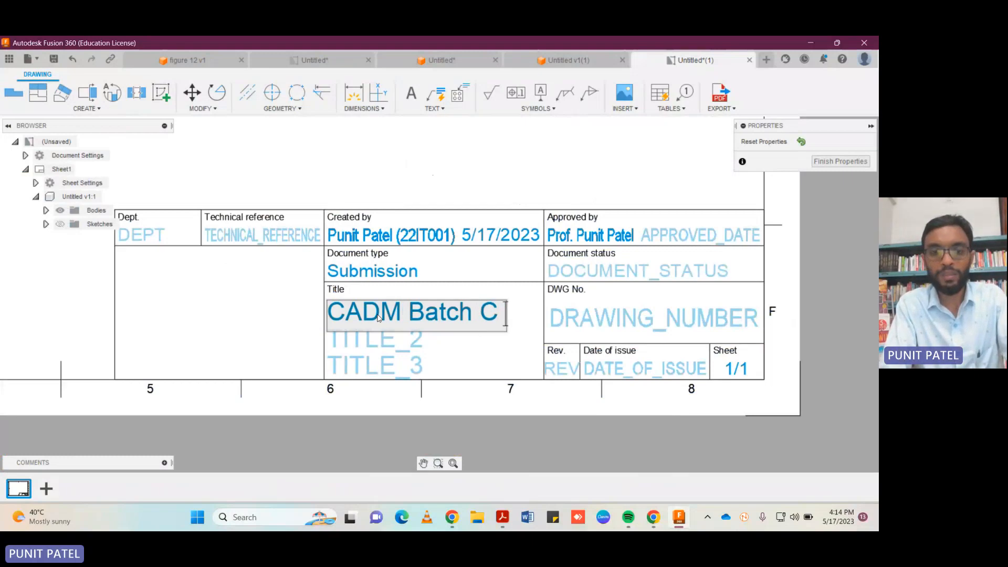
type(" Proble")
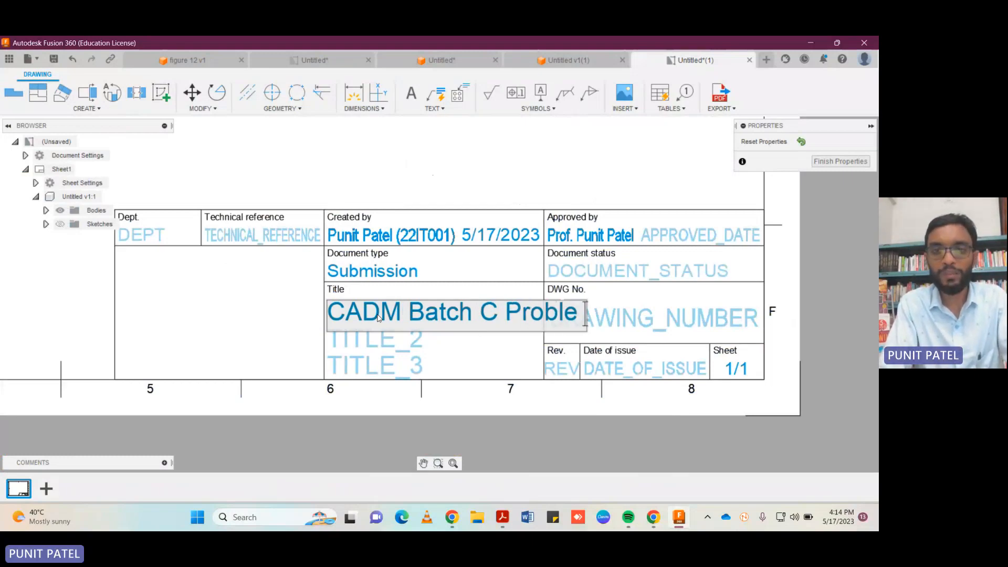
key("BackSpace")
type("em ")
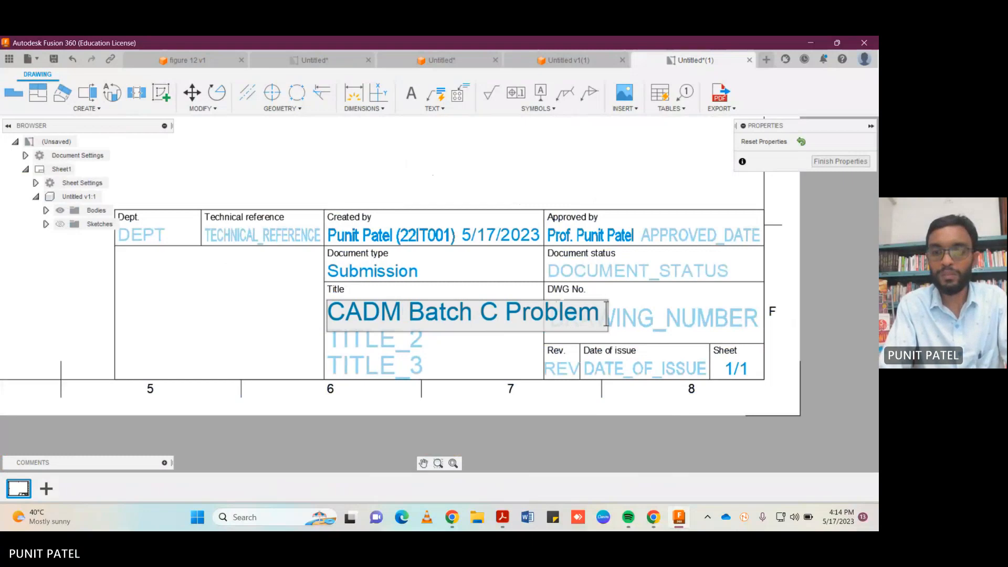
type("1")
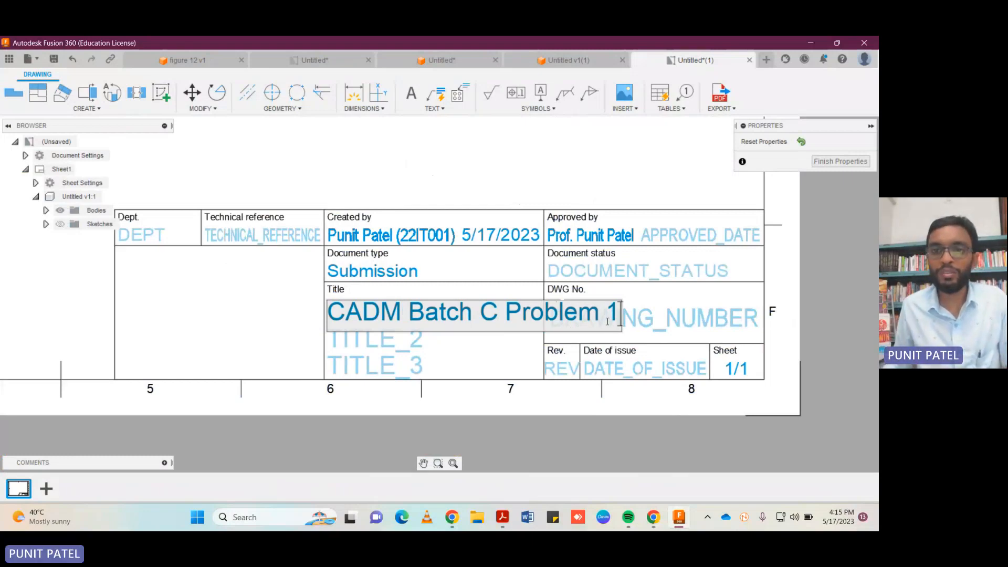
Enter 02/02 as the drawing number in the title block's DWG No. field.
left_click(640, 342)
left_click(646, 322)
type("02-")
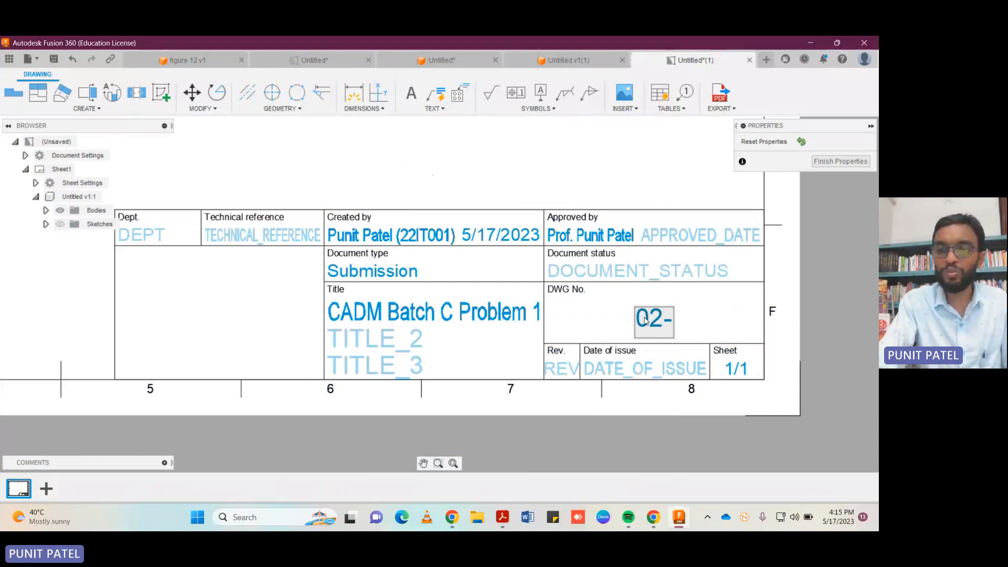
key("BackSpace")
type("/02")
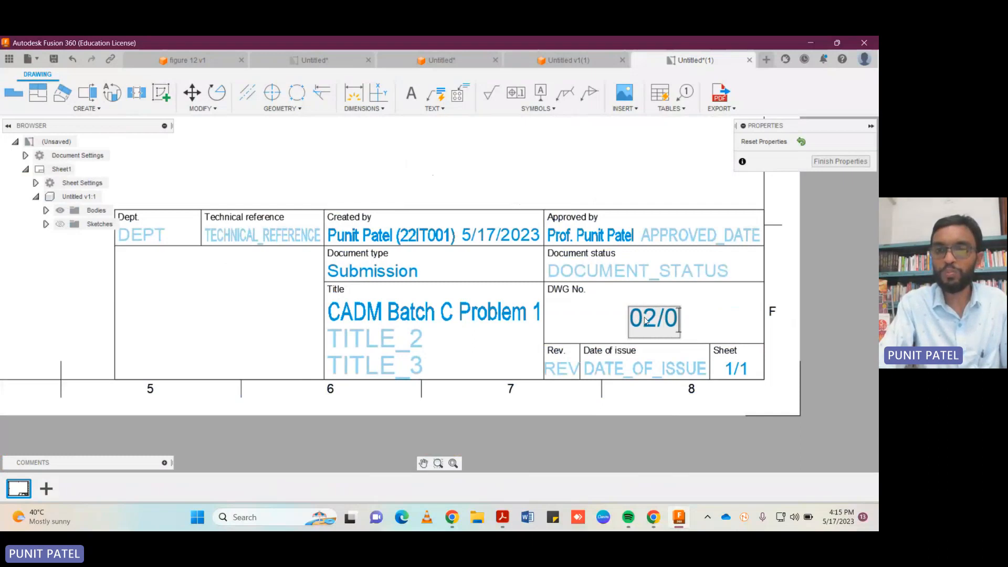
Enter IT in the title block's Dept. field and finish editing the title block.
left_click(142, 239)
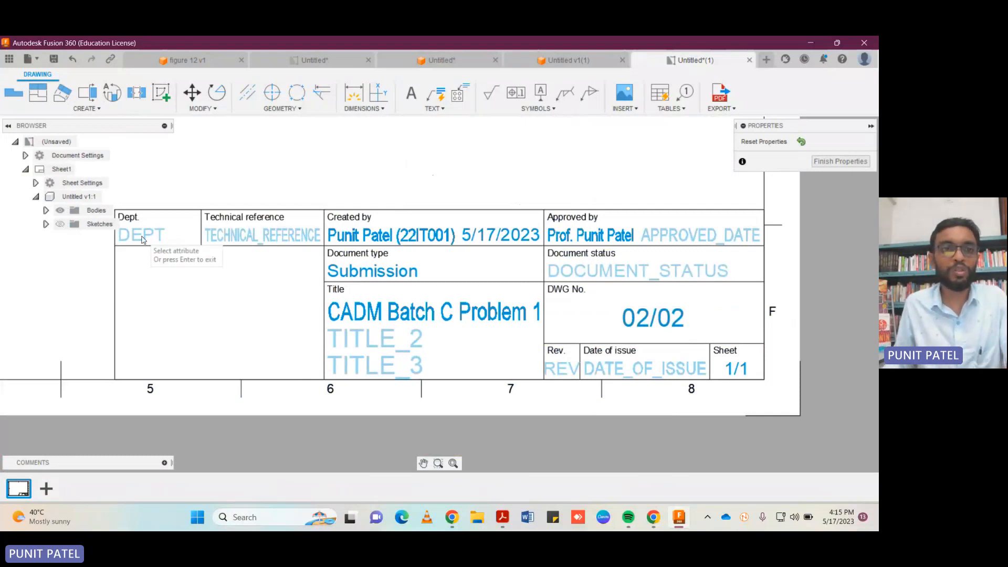
left_click(142, 239)
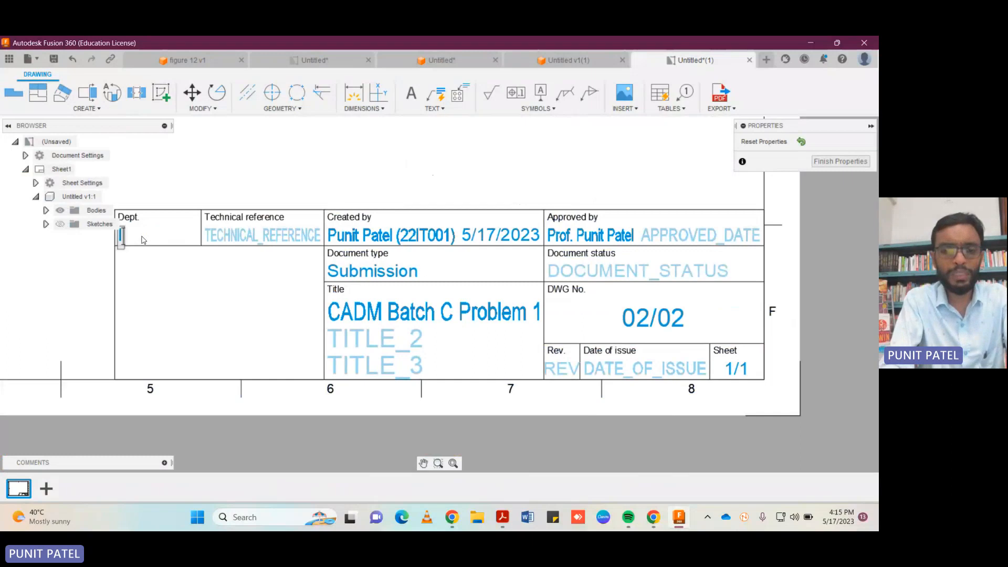
type("IT")
left_click(319, 181)
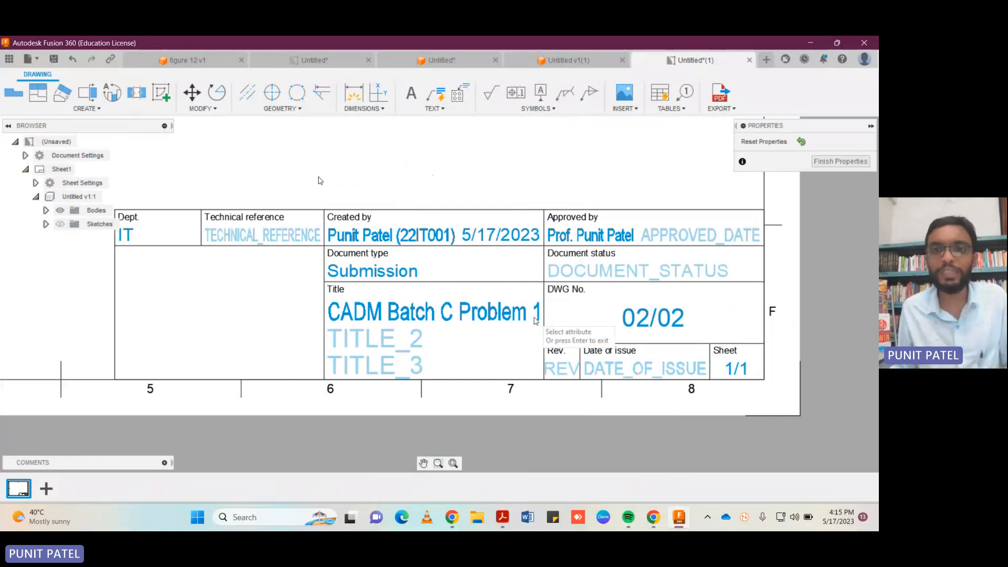
left_click(841, 161)
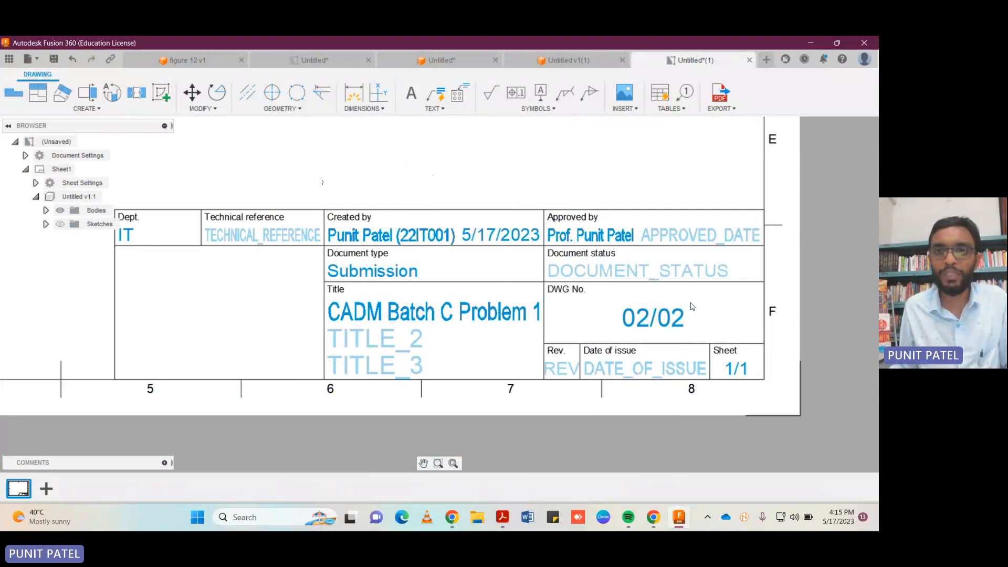
Try to export all sheets to the computer as a PDF named Untitled, with Open PDF enabled, replacing the existing file.
scroll(649, 254, "down", 2)
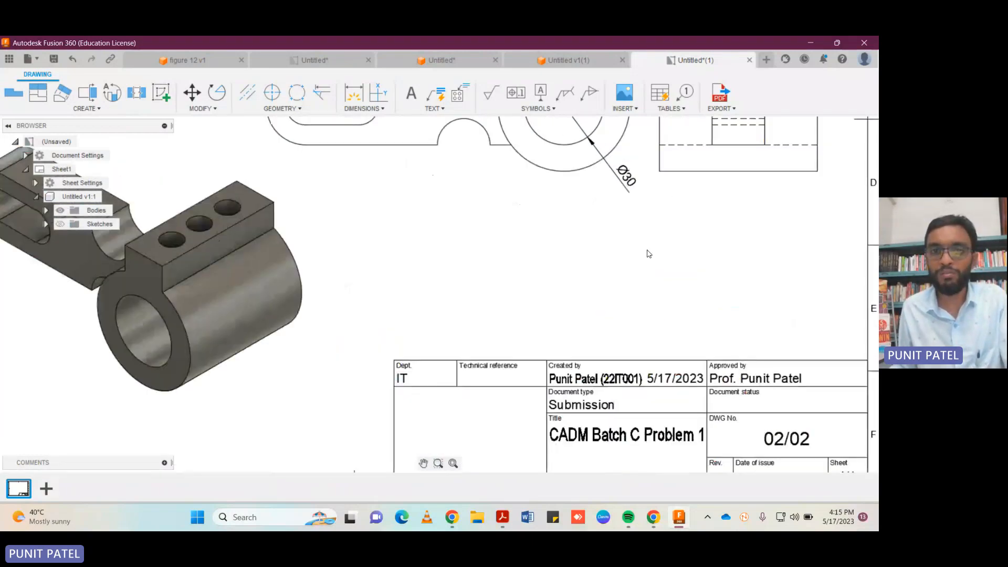
scroll(649, 253, "down", 5)
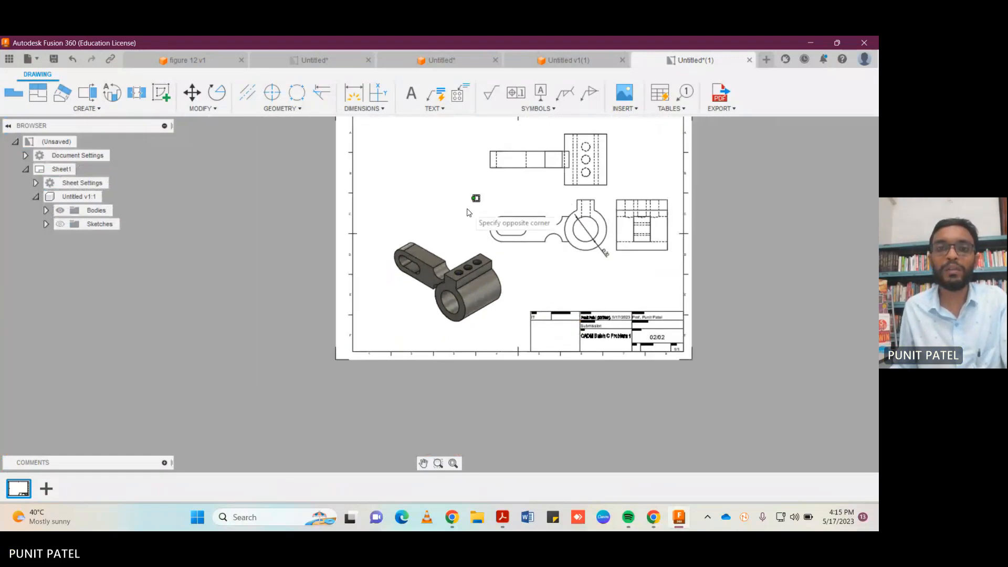
scroll(469, 212, "up", 2)
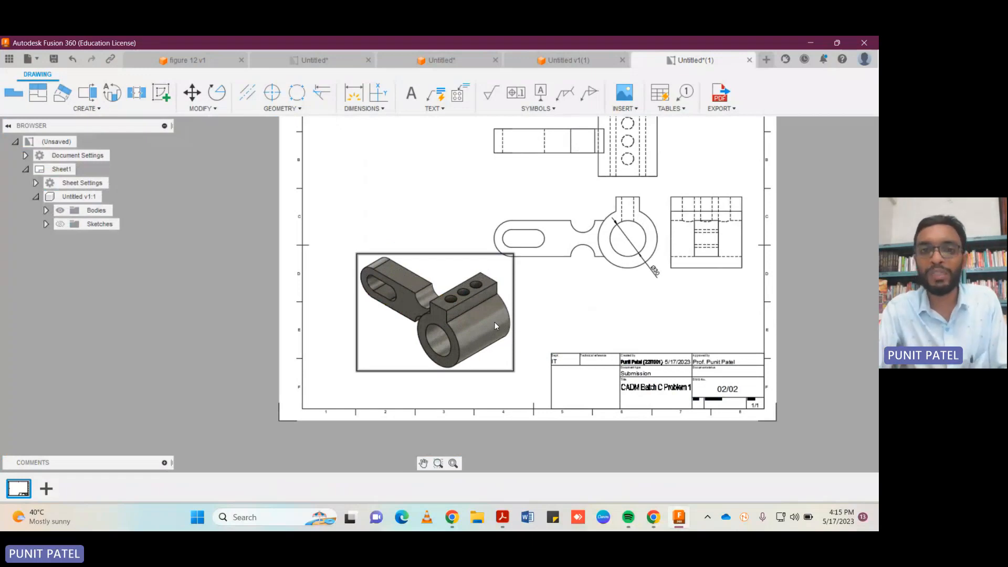
left_click(719, 99)
left_click(789, 159)
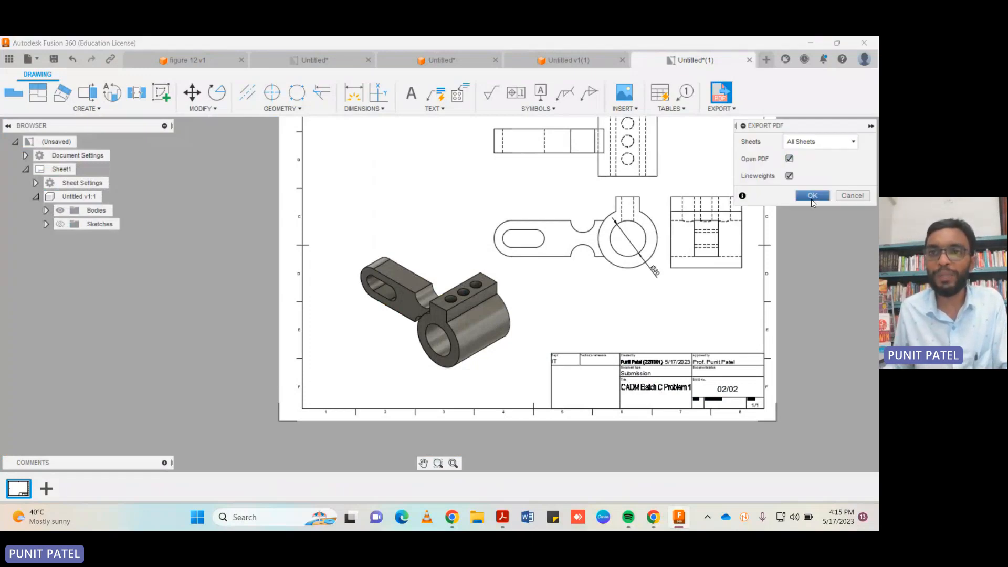
left_click(813, 199)
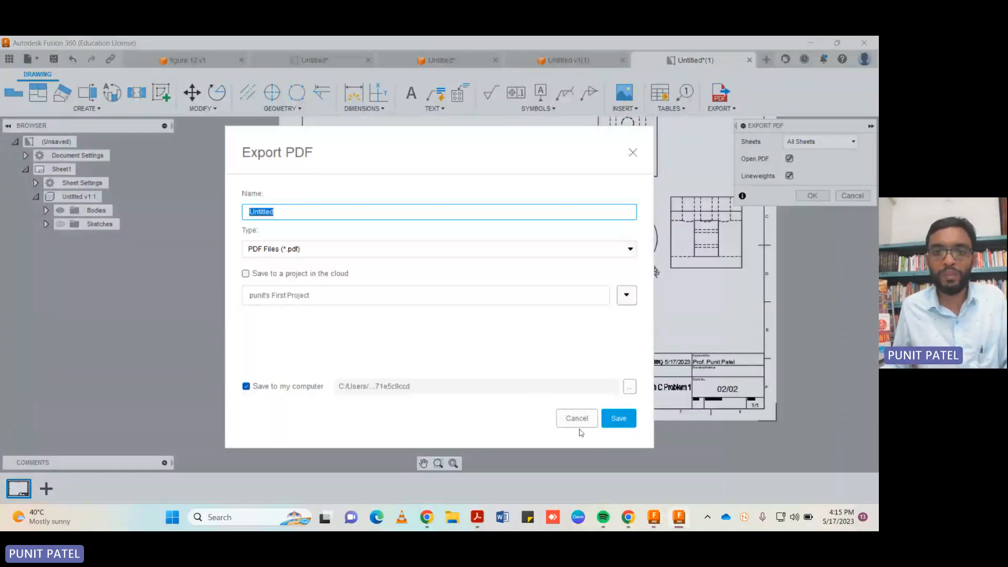
left_click(619, 418)
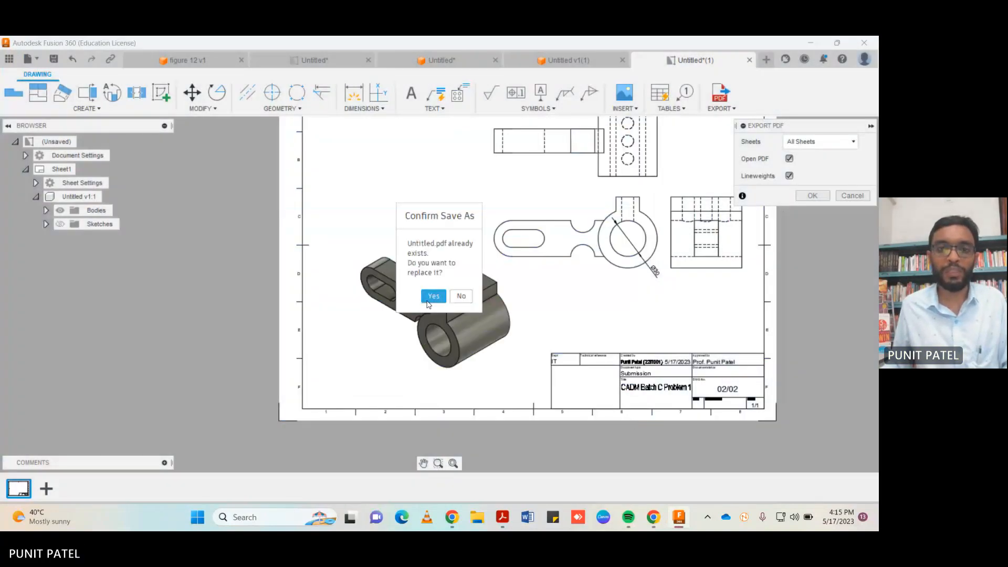
left_click(429, 295)
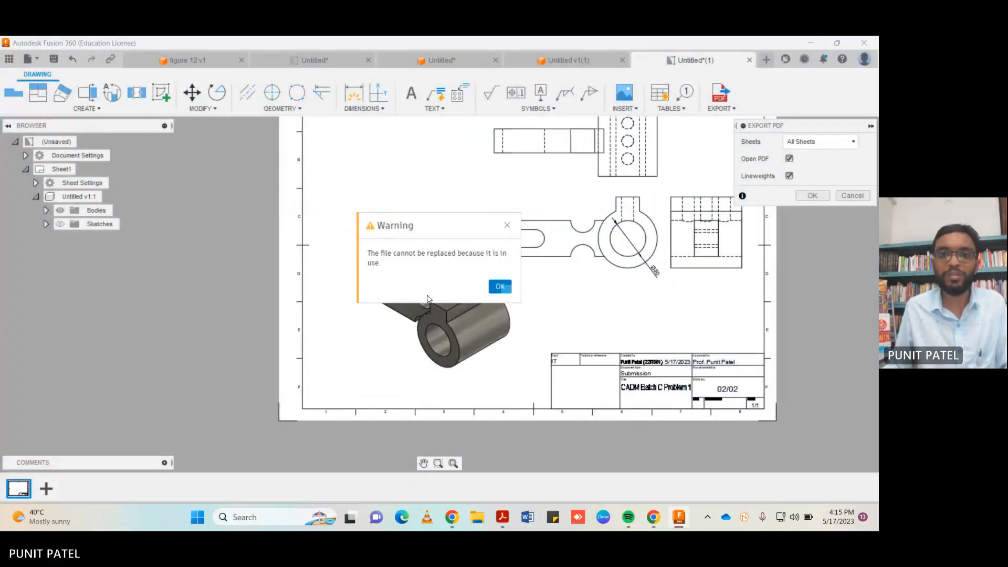
left_click(500, 286)
Export all sheets to the computer as a PDF named Untitled1, with Open PDF and Lineweights enabled.
left_click(720, 108)
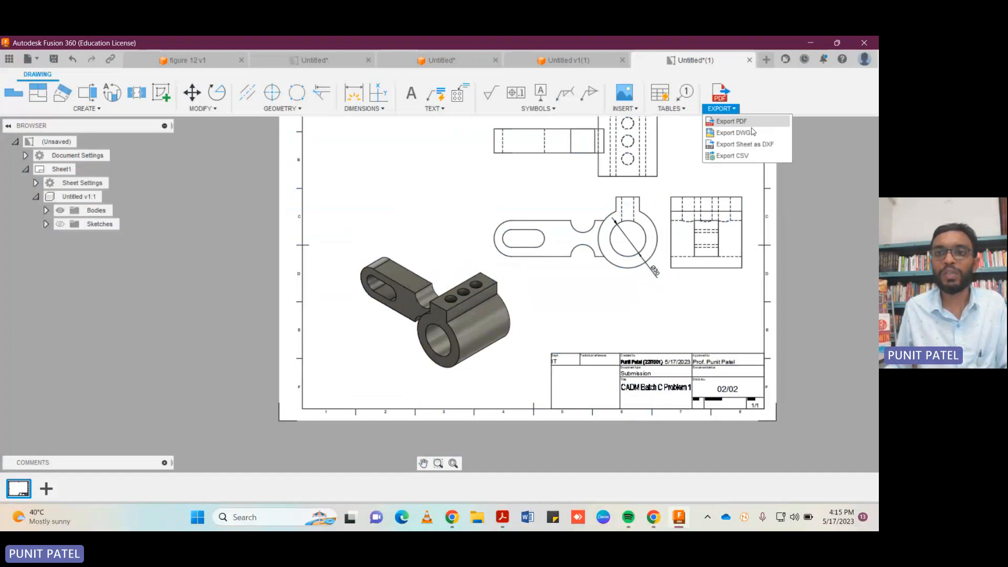
left_click(740, 122)
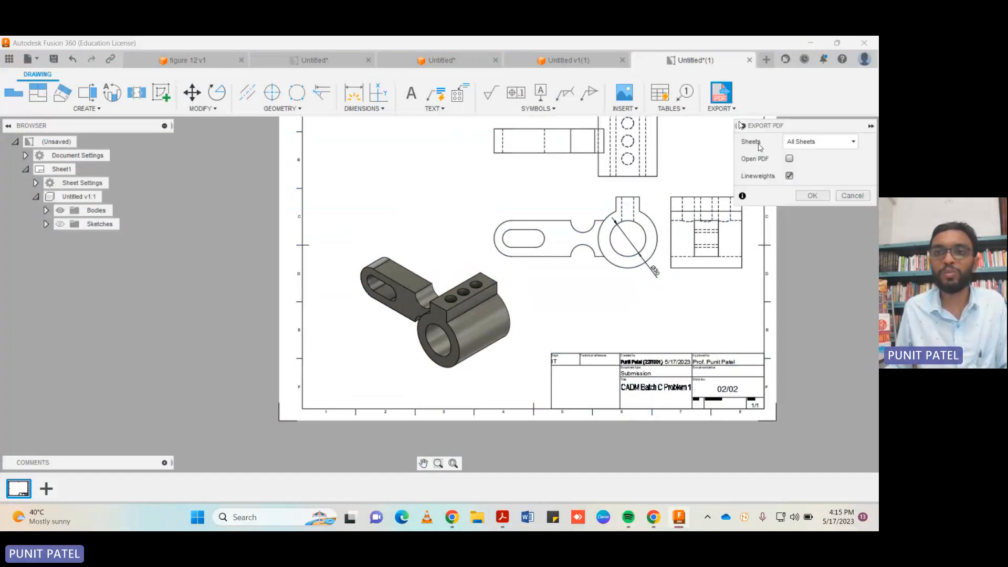
left_click(789, 159)
left_click(813, 195)
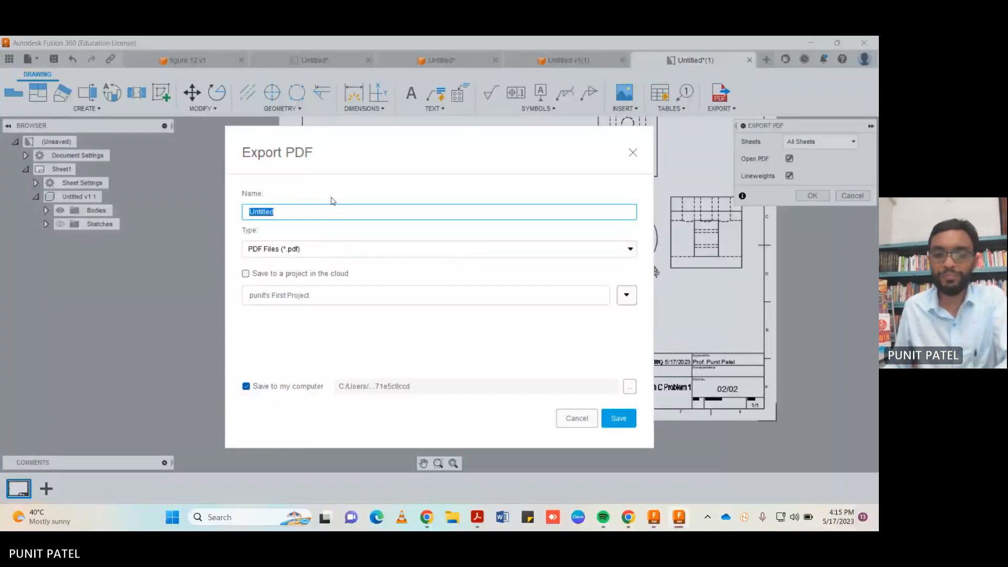
left_click(333, 206)
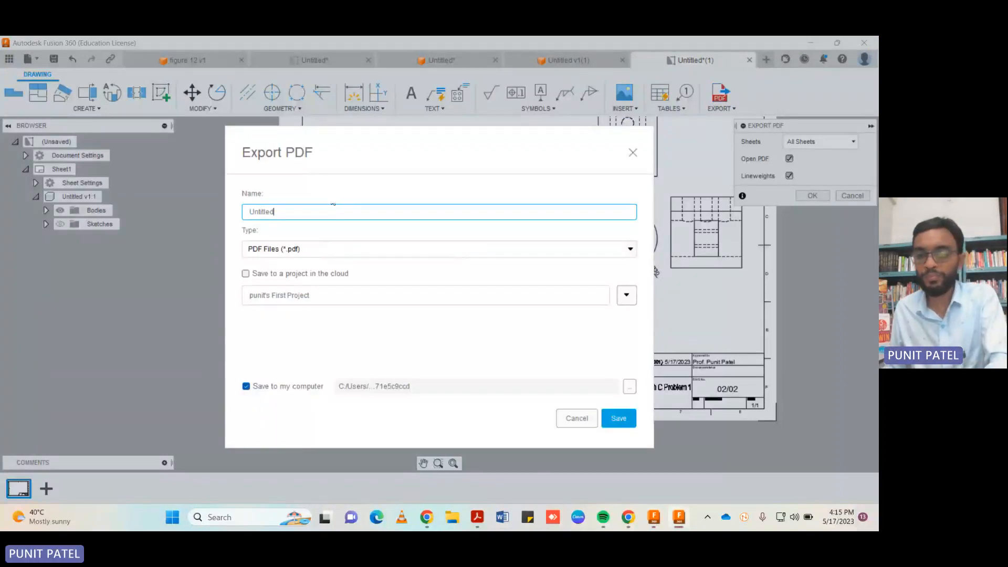
left_click(619, 419)
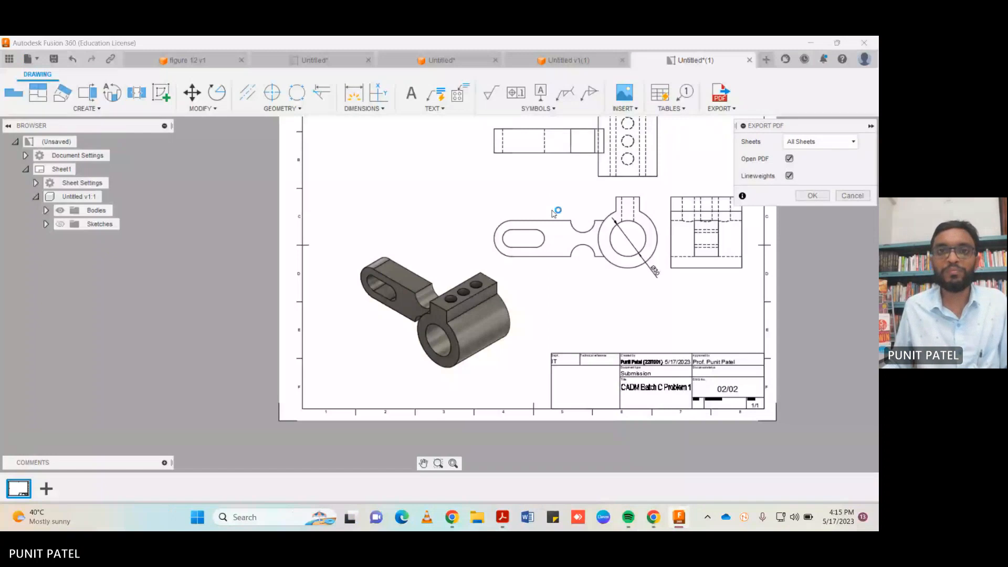